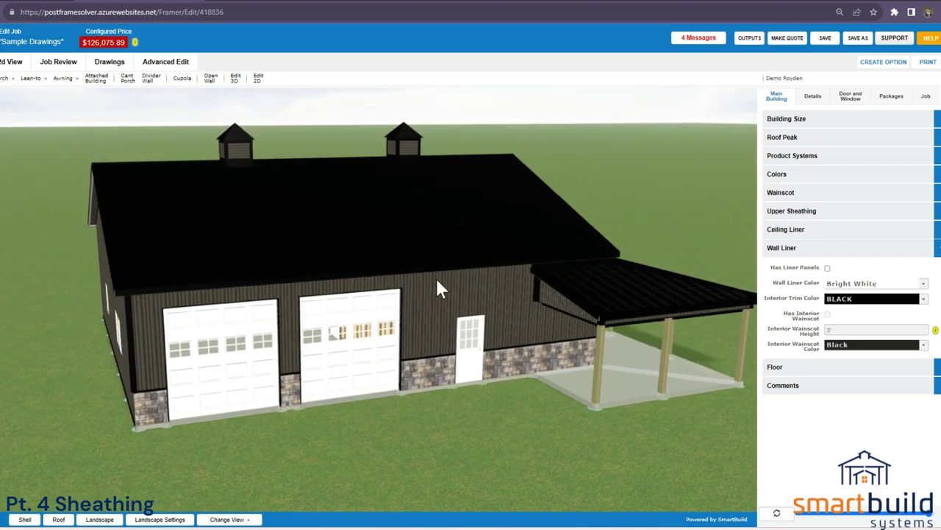
Step: Examine the sample building's roof and wall sheathing from several angles
drag(399, 361, 409, 378)
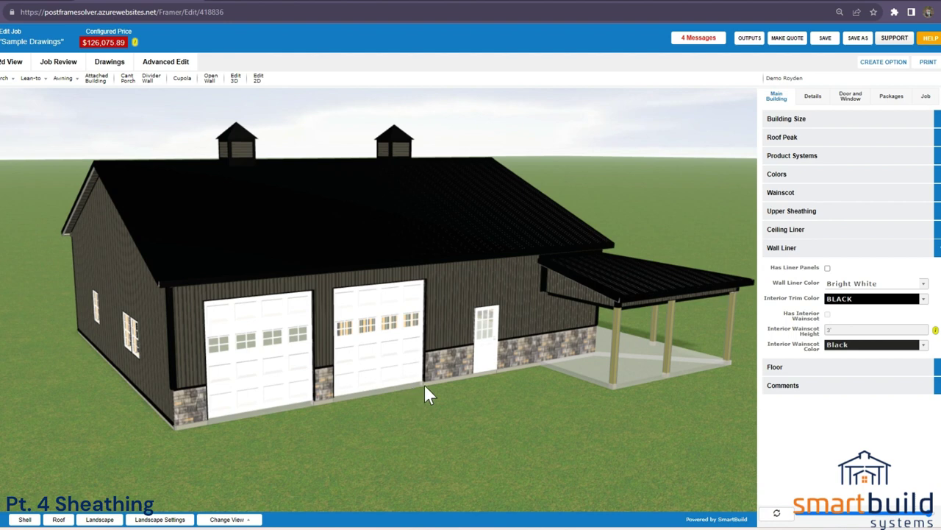
drag(448, 367, 415, 341)
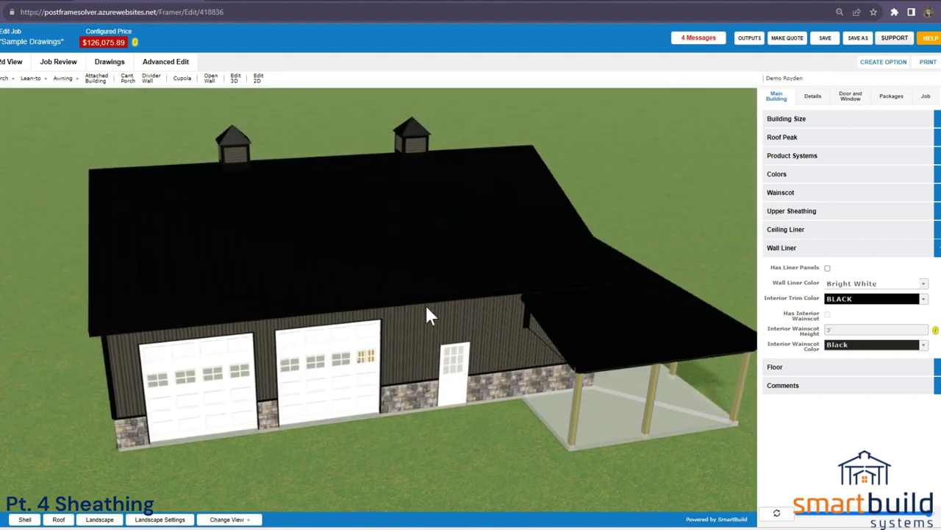
drag(422, 346, 438, 281)
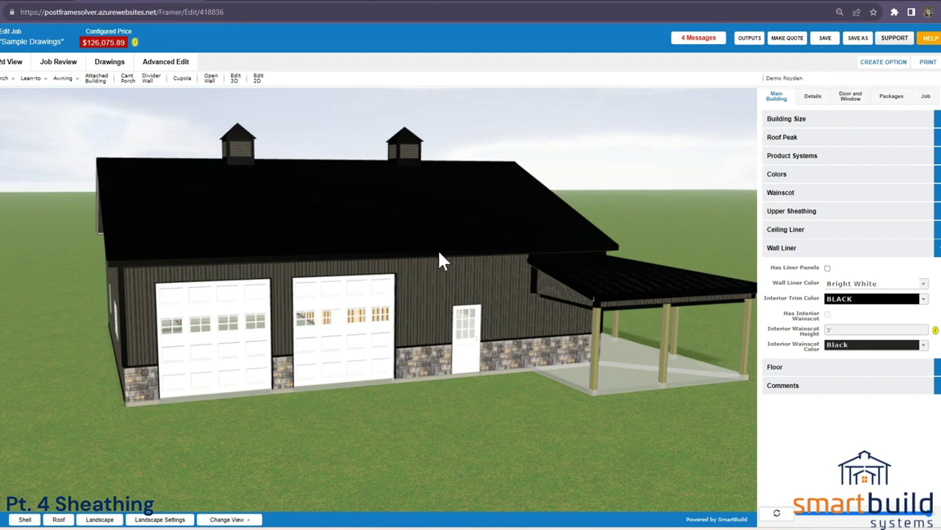
drag(426, 267, 317, 310)
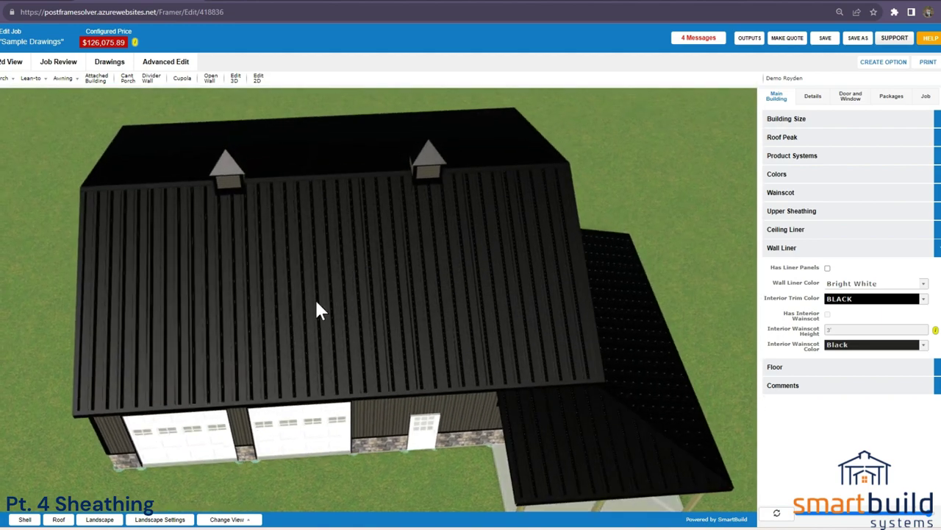
drag(337, 251, 377, 365)
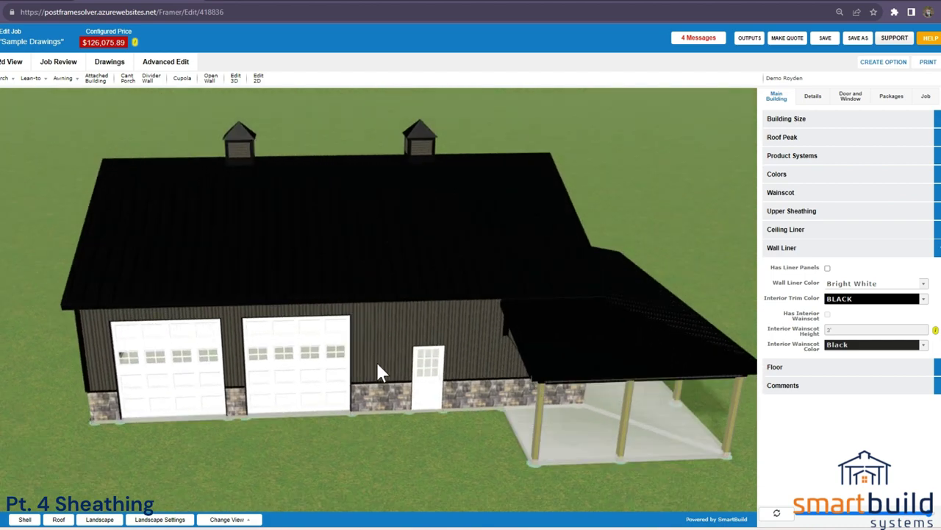
drag(405, 409, 382, 389)
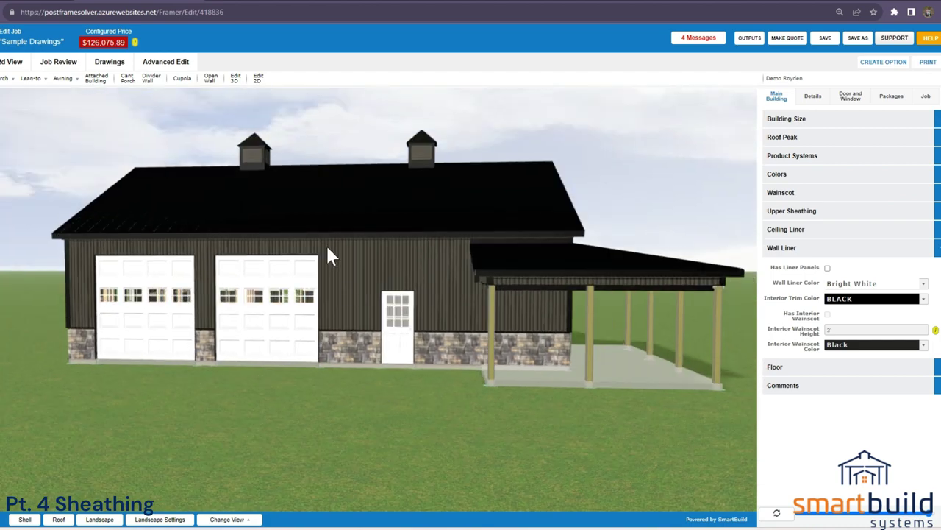
Step: Switch to the Setup Wizard for the post frame template and go through its metal sheathing materials list
click(11, 4)
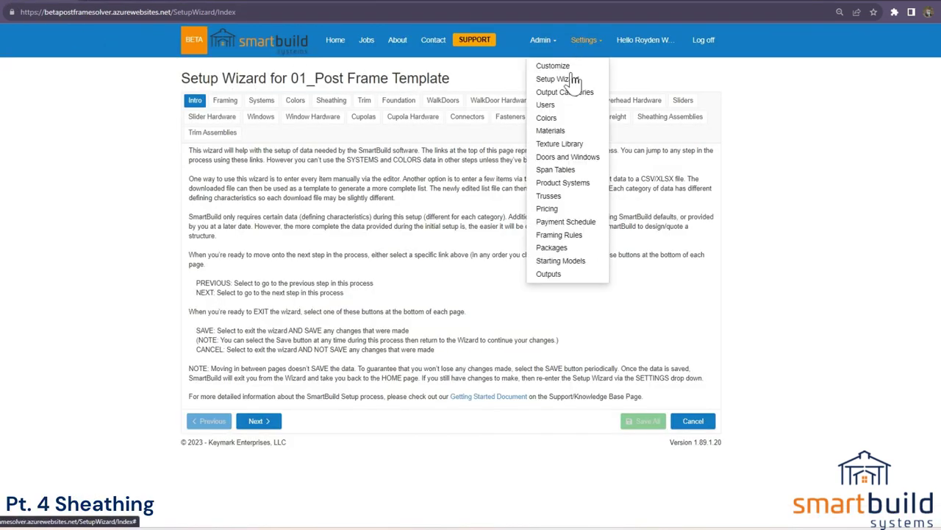
click(329, 104)
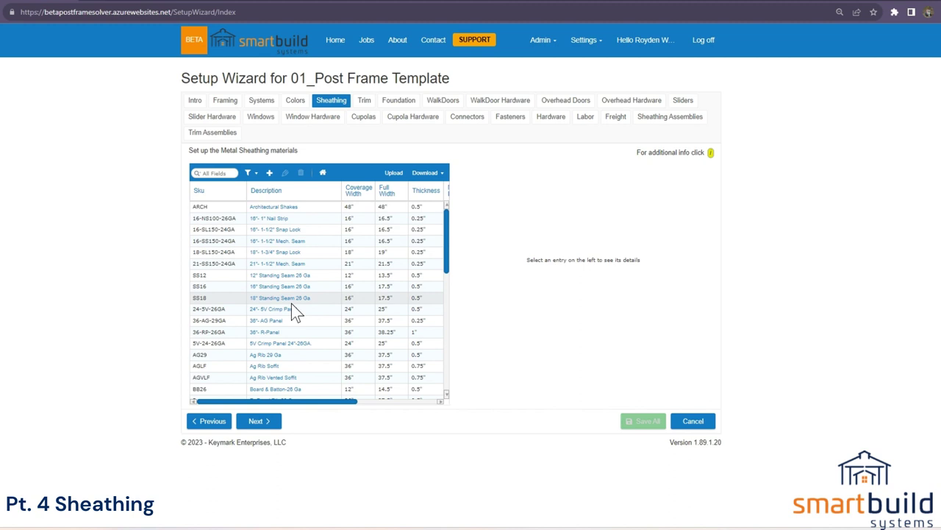
mouse_move(447, 251)
mouse_down()
mouse_move(447, 343)
mouse_move(447, 266)
mouse_up()
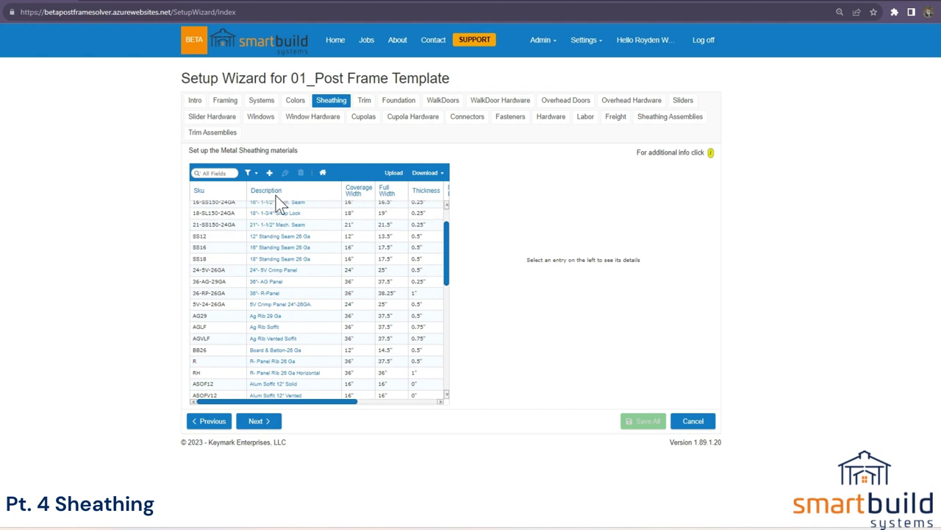
drag(273, 224, 286, 372)
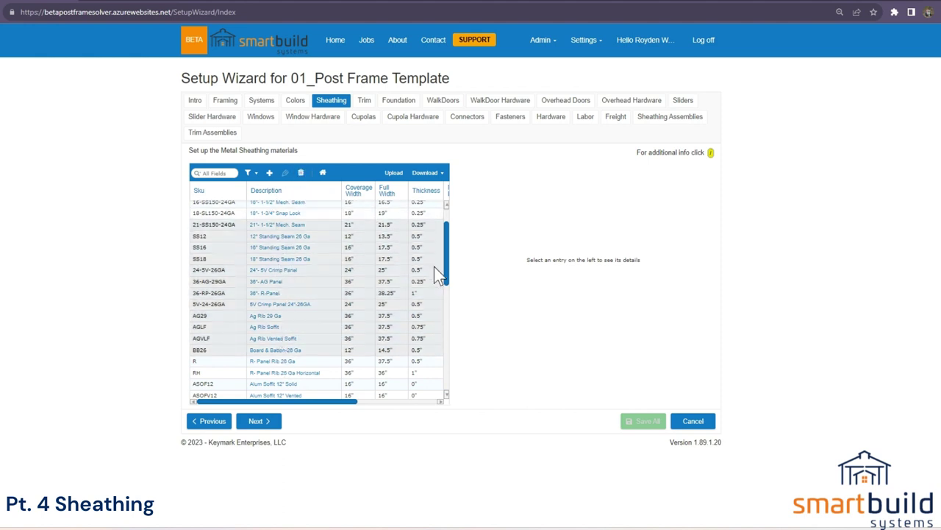
scroll(448, 285, up, 2)
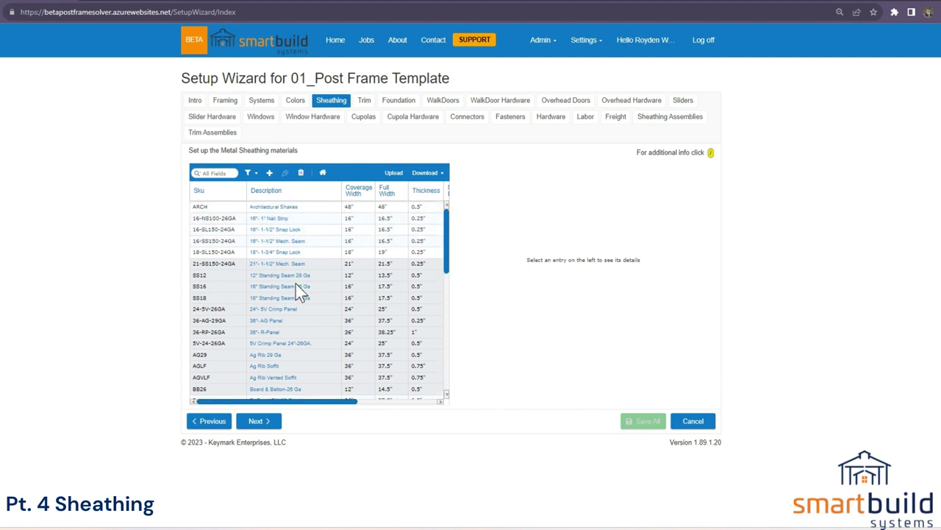
Step: Open the 36-AG-29GA sheathing material for editing and review its SKU and description
click(290, 331)
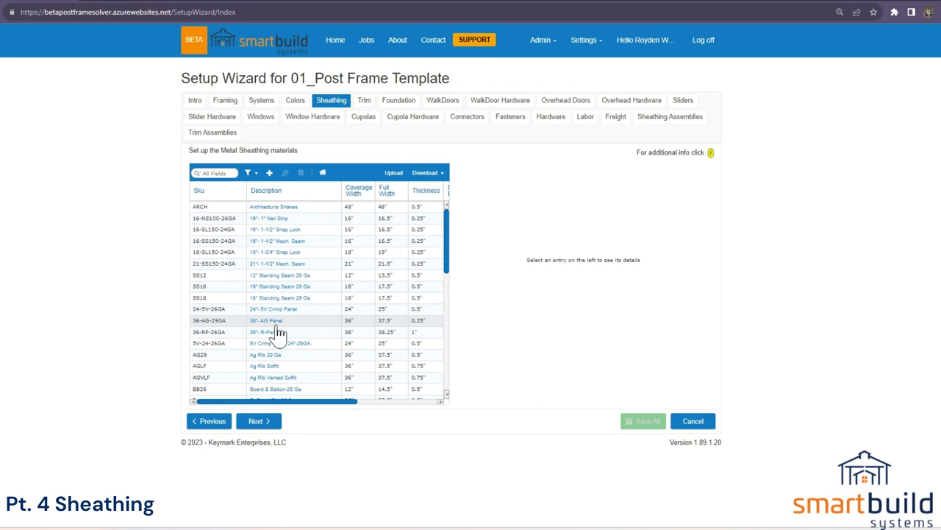
double_click(276, 323)
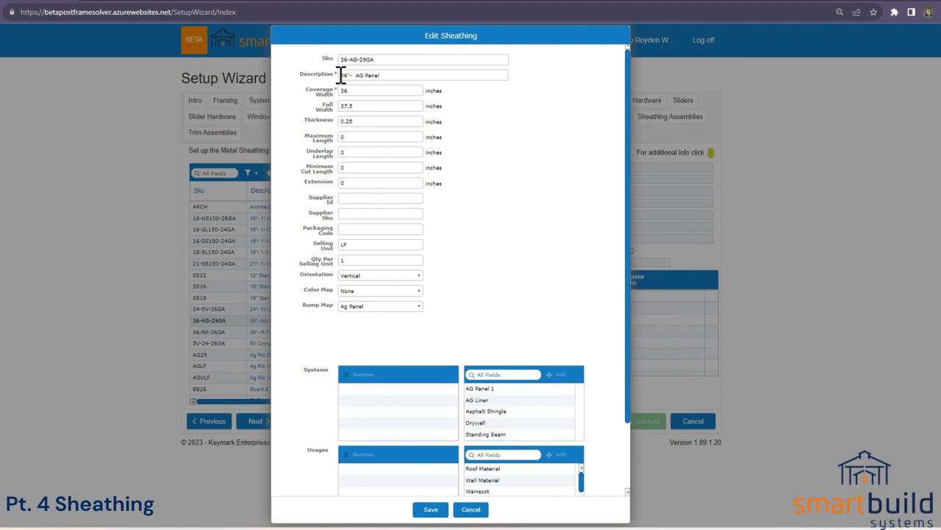
click(376, 61)
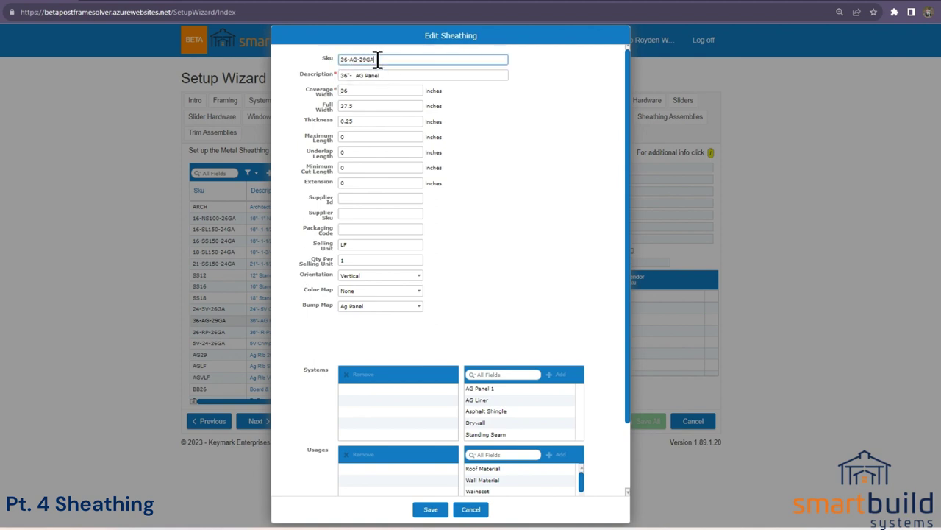
drag(386, 76, 356, 78)
click(386, 77)
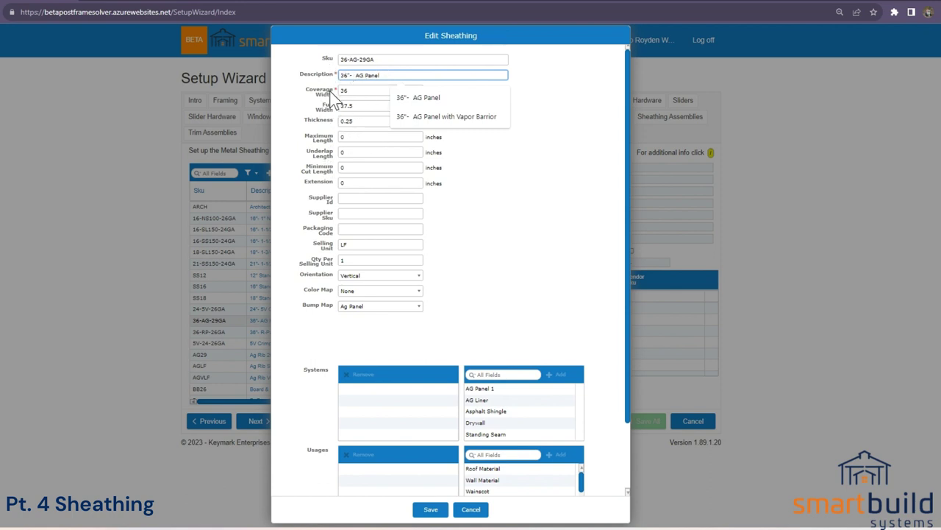
drag(387, 77, 341, 77)
double_click(363, 59)
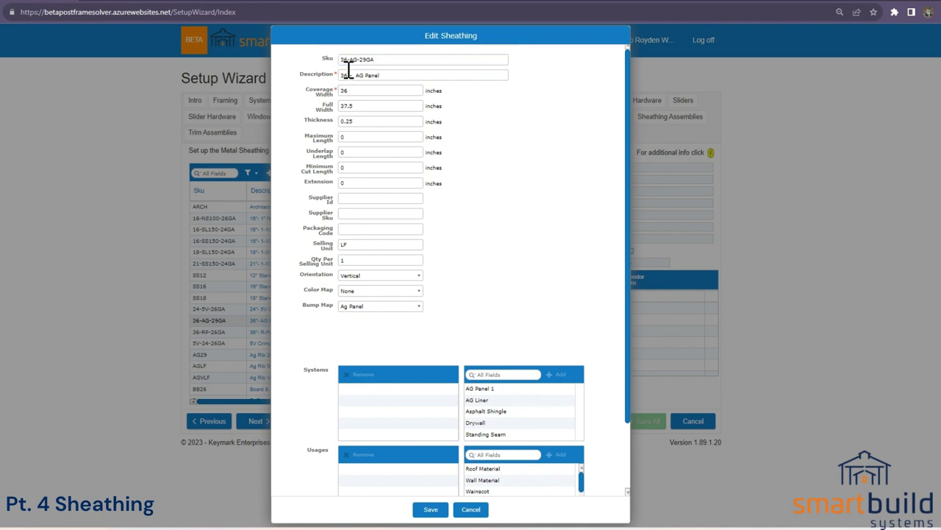
Step: Review the AG panel's coverage and full widths, and set its thickness to 0.75 inches
click(347, 90)
double_click(348, 90)
double_click(353, 105)
click(353, 122)
text(0.75)
click(328, 134)
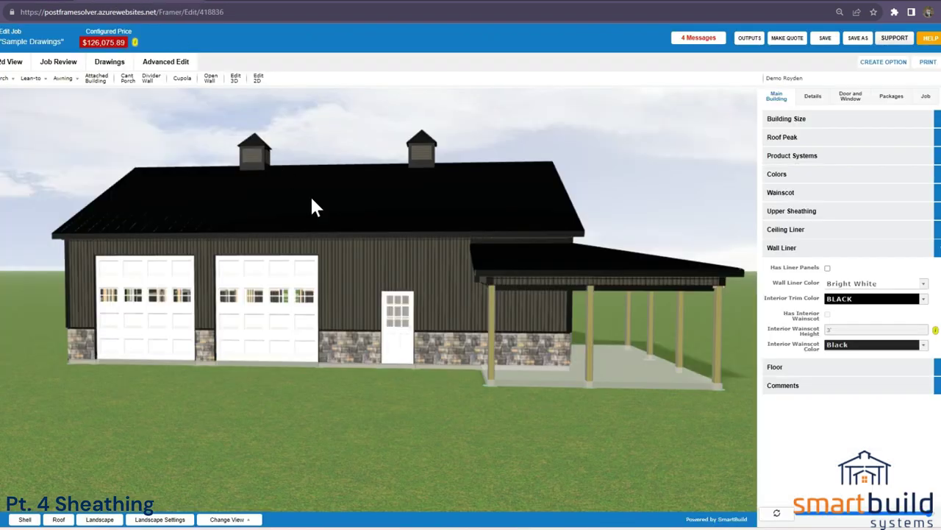
Step: Review the AG panel's maximum length, underlap length, minimum cut length and extension fields alongside the building model
drag(312, 198, 424, 218)
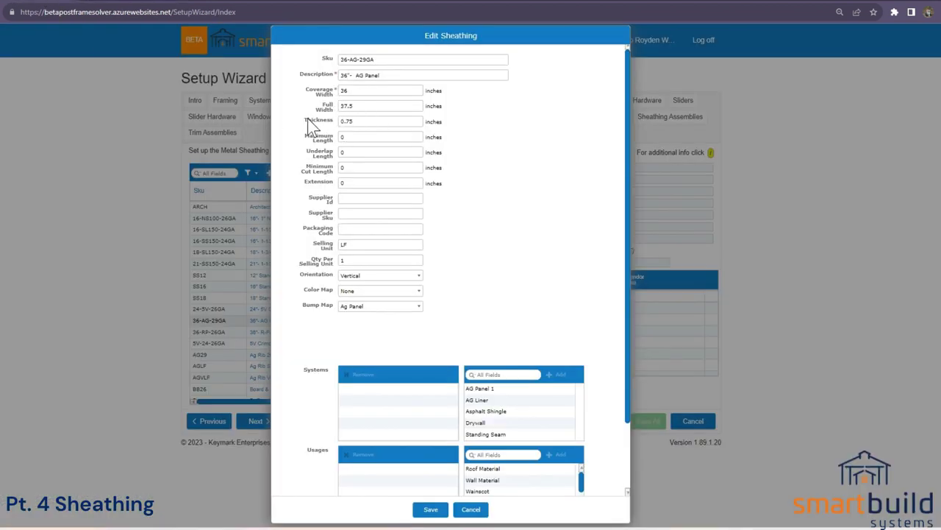
click(352, 136)
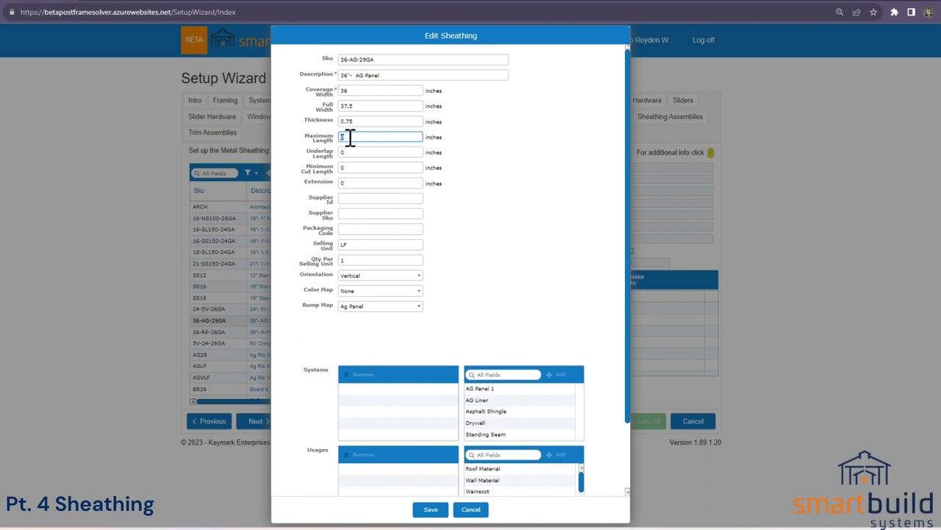
click(346, 151)
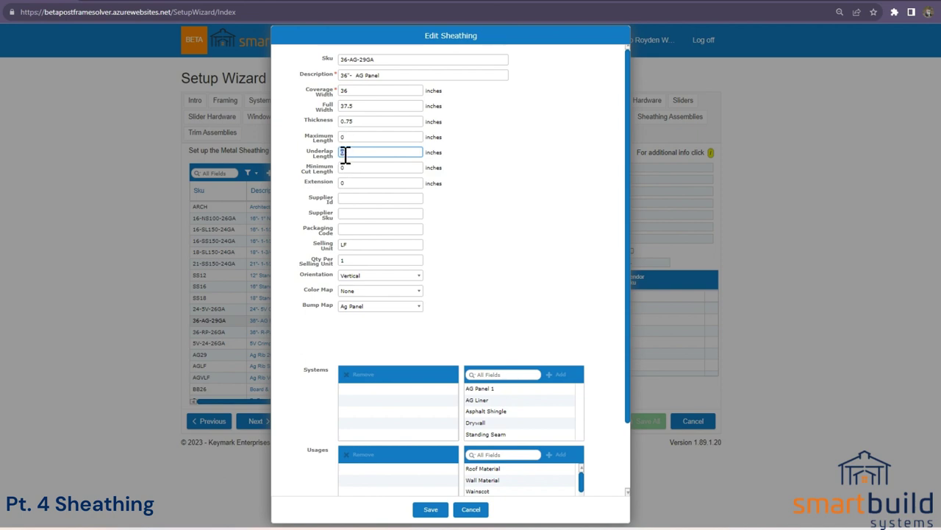
click(349, 169)
click(351, 184)
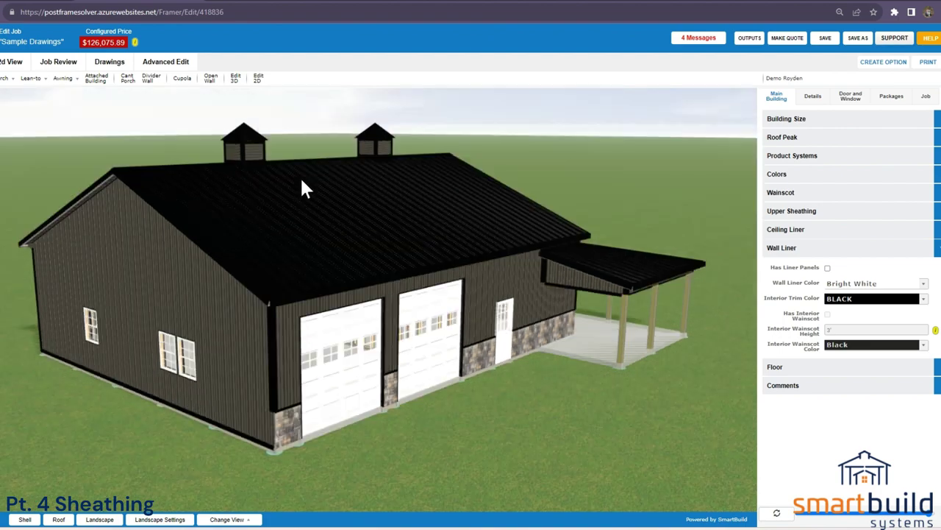
drag(302, 187, 245, 250)
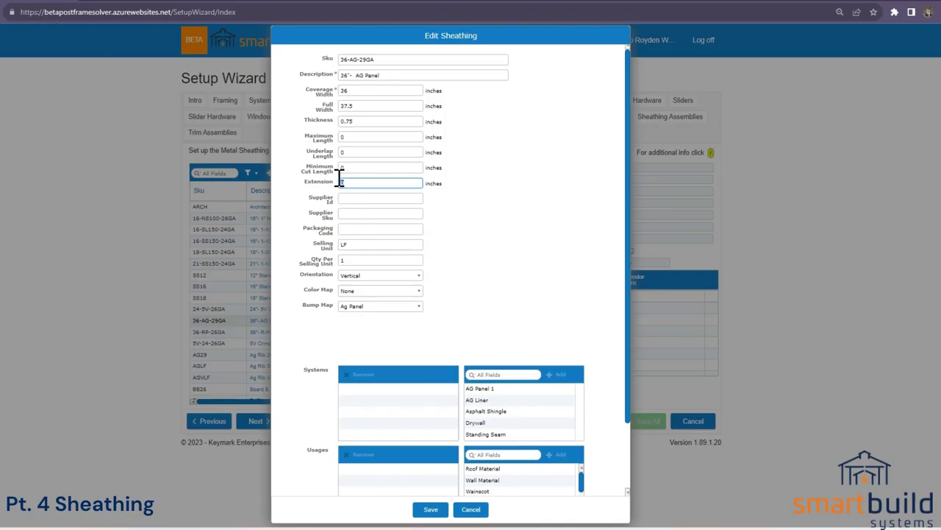
Step: Switch to the Sample Drawings job and open the Roof Sheathing details of the building
click(135, 3)
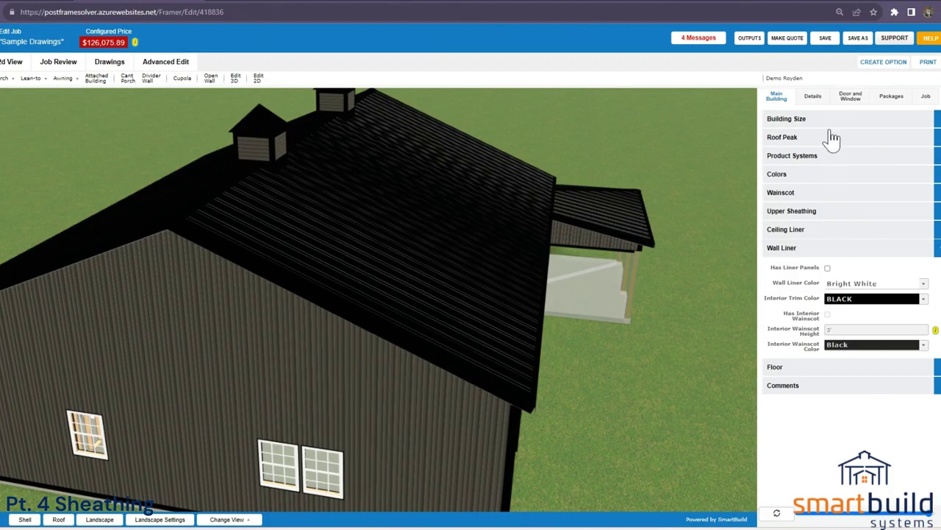
click(813, 97)
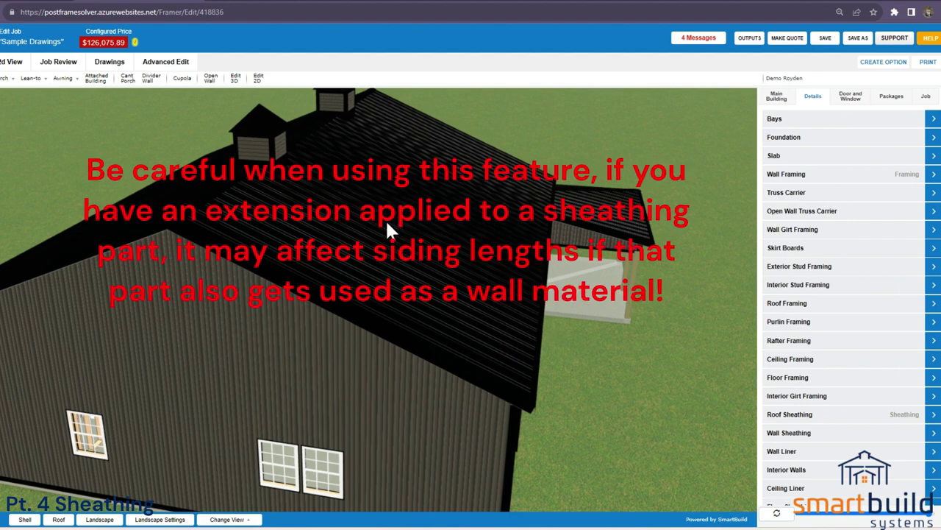
drag(733, 331, 562, 348)
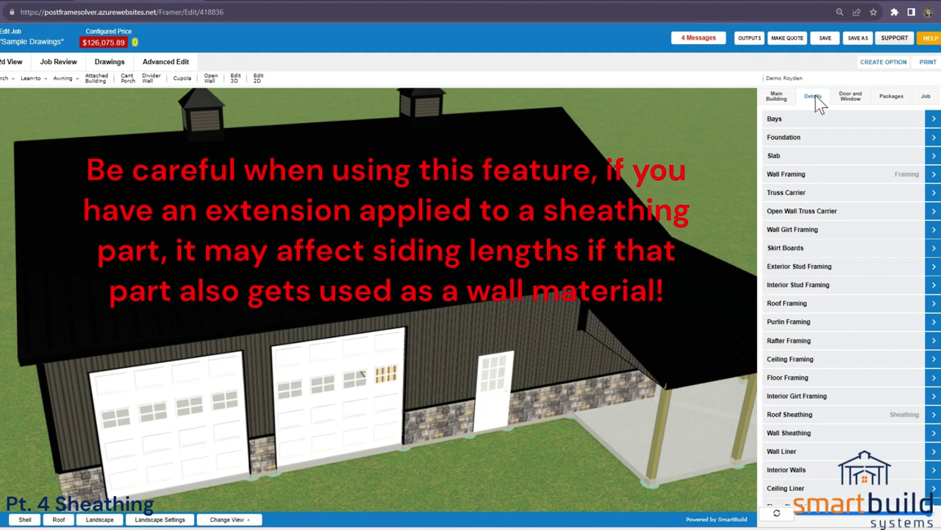
click(807, 418)
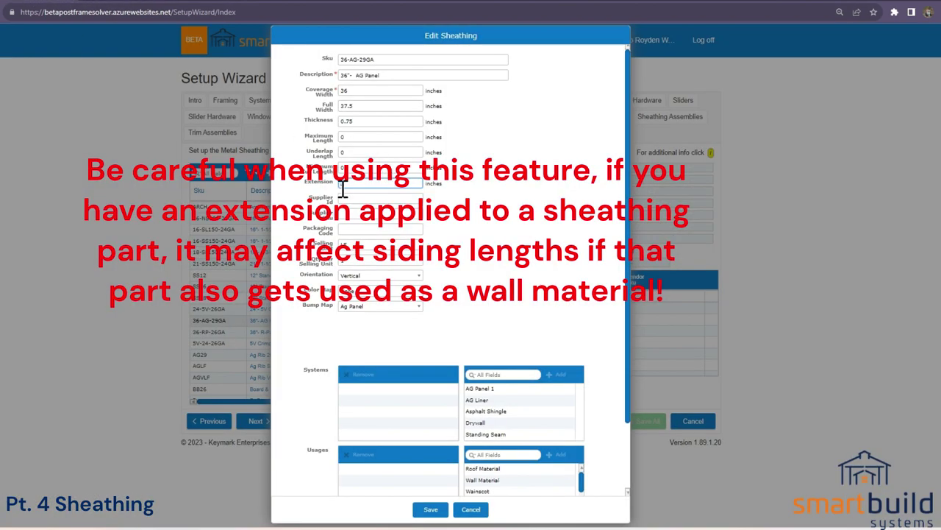
Step: Review the AG panel's extension, supplier ID, selling unit and quantity per selling unit in the sheathing editor
double_click(343, 183)
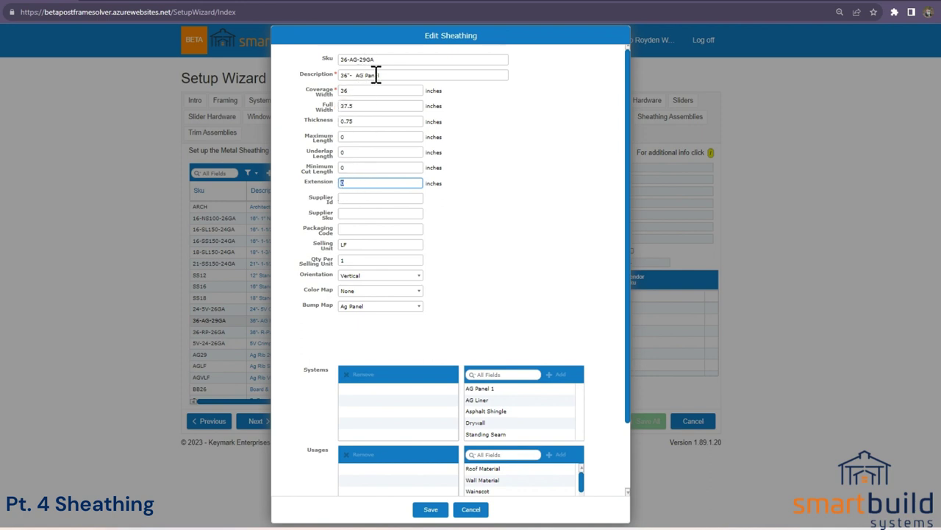
click(326, 176)
click(345, 197)
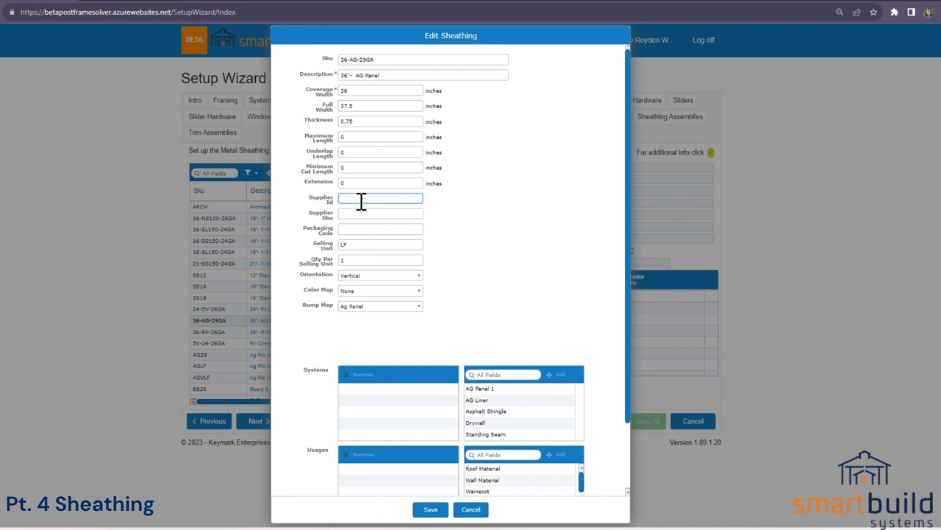
double_click(354, 248)
click(353, 261)
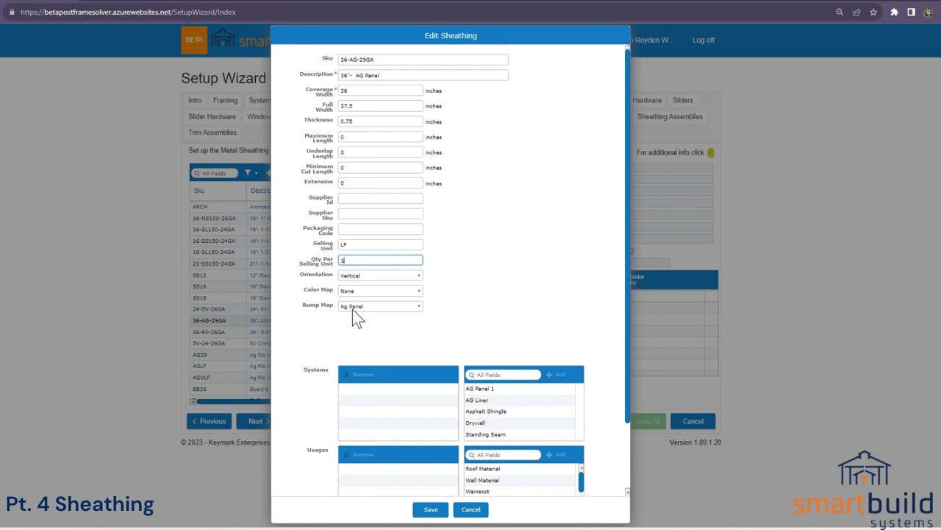
Step: Browse the bump map and color map options available for the AG panel
click(408, 309)
click(349, 293)
drag(428, 318, 431, 389)
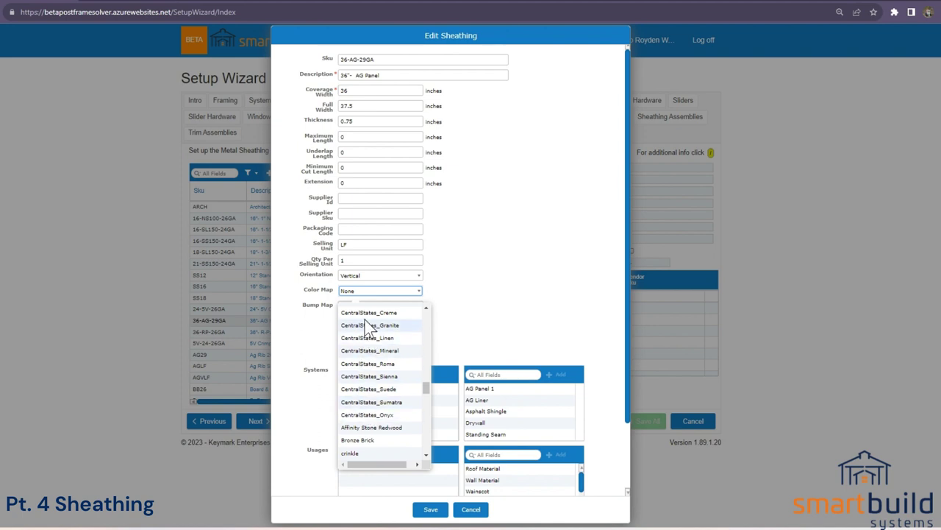
click(476, 291)
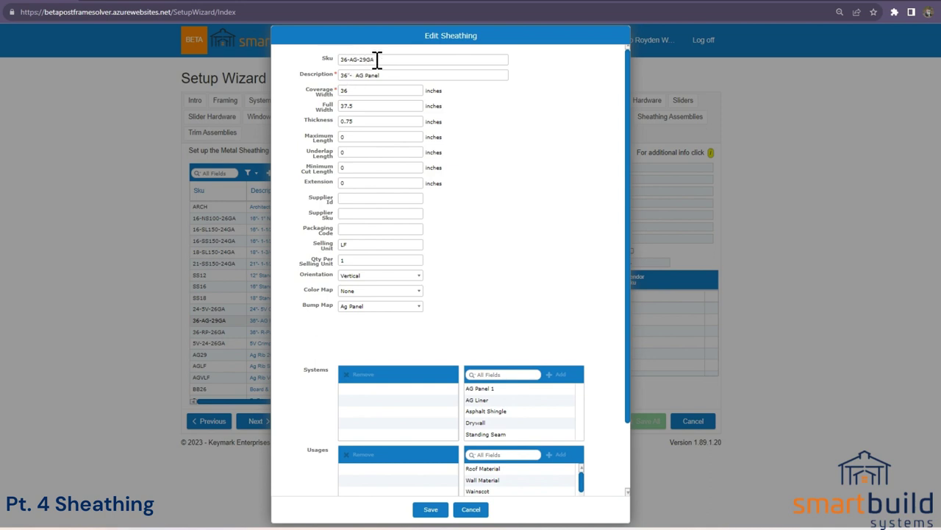
Step: Assign the AG Panel 1 system to the 36-AG-29GA sheathing material
scroll(457, 283, down, 1)
scroll(458, 288, down, 3)
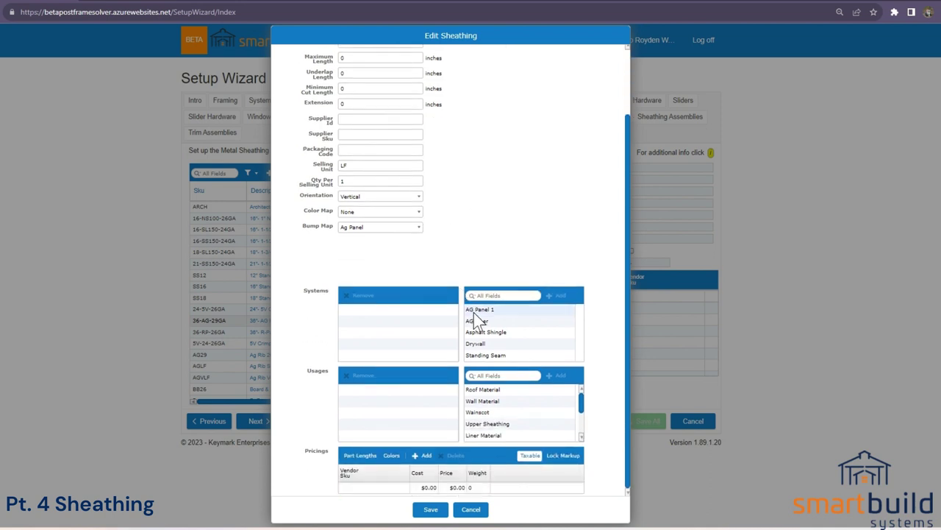
click(476, 312)
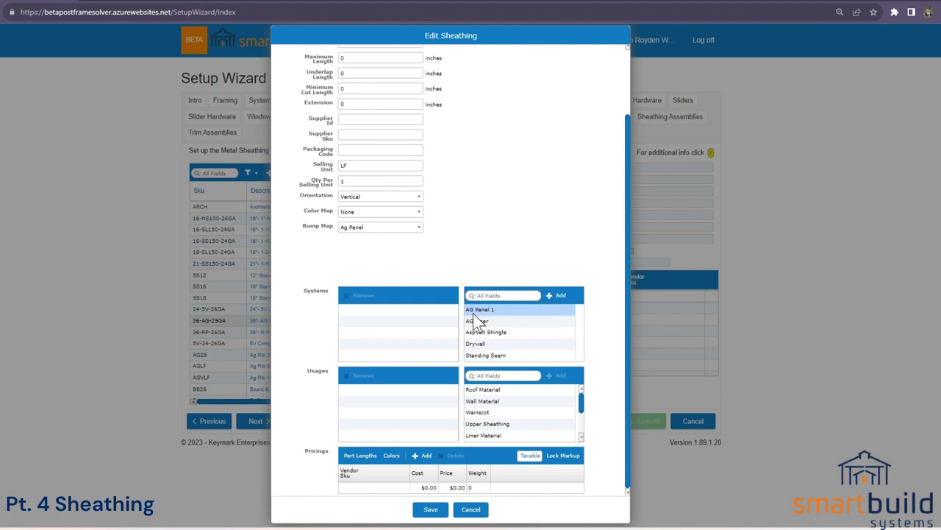
click(557, 296)
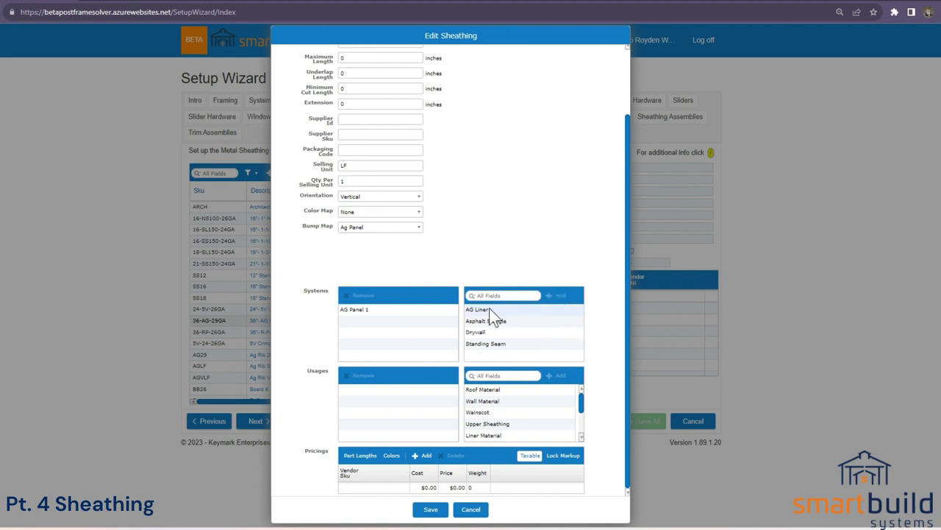
scroll(470, 221, up, 2)
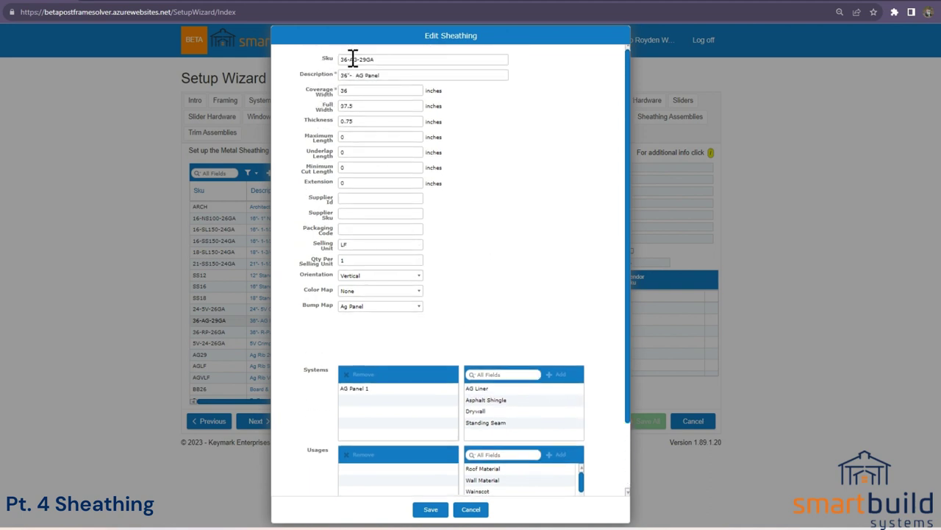
Step: Assign the Roof Material, Wall Material, Wainscot and Upper Sheathing usages to the 36-AG-29GA sheathing
scroll(485, 316, down, 3)
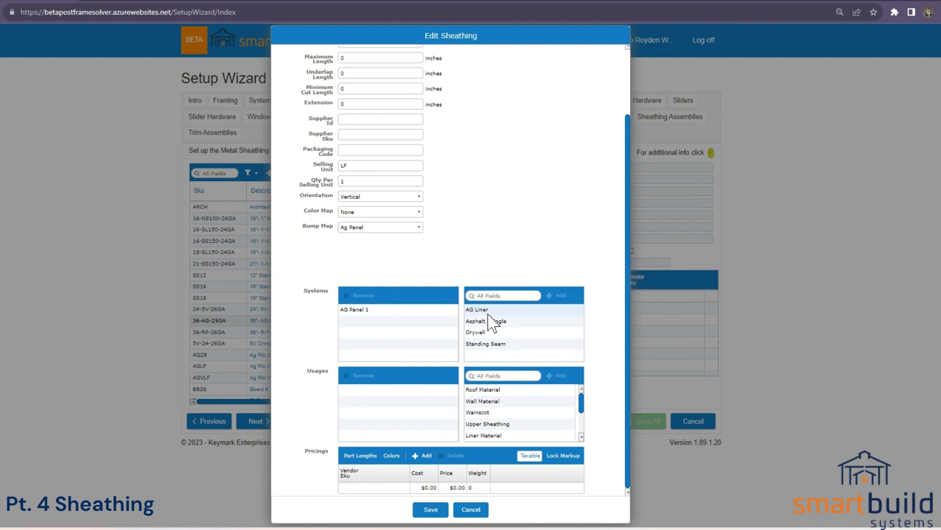
scroll(395, 158, up, 2)
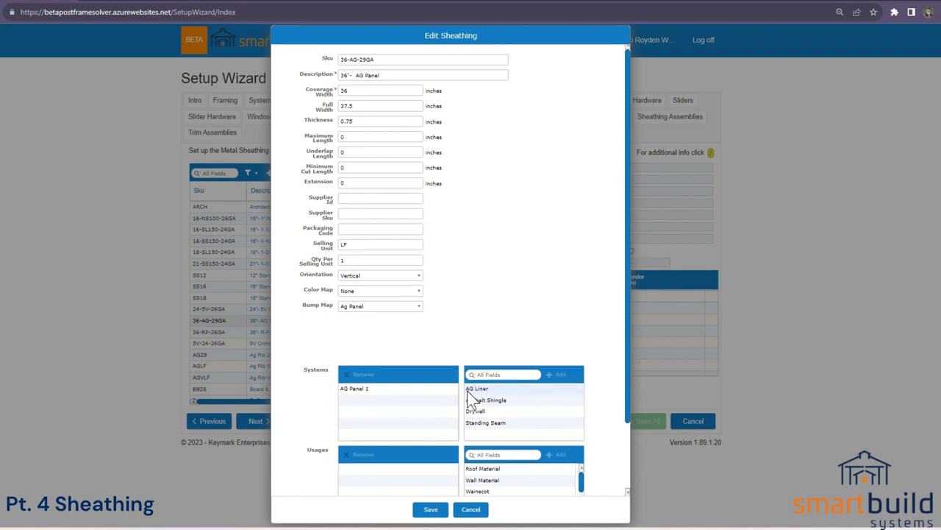
scroll(470, 389, down, 1)
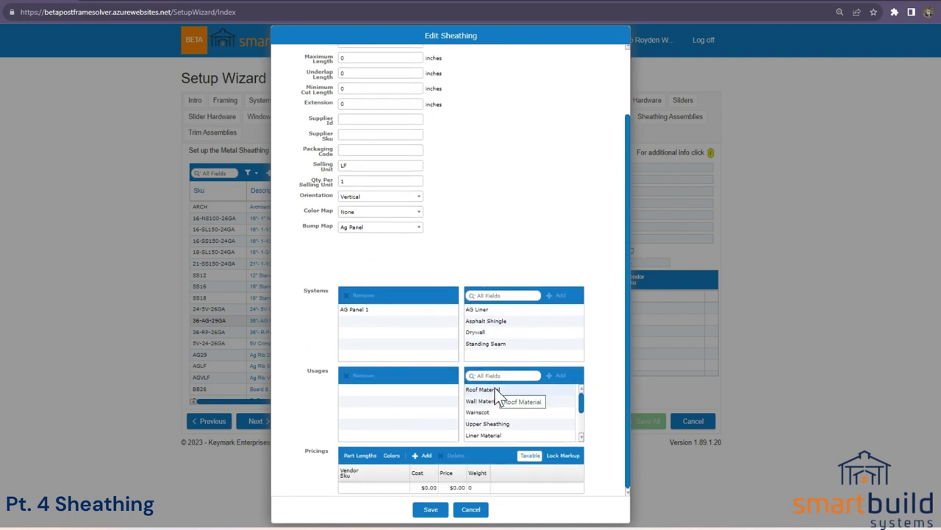
click(481, 392)
shift+click(480, 413)
shift+click(484, 425)
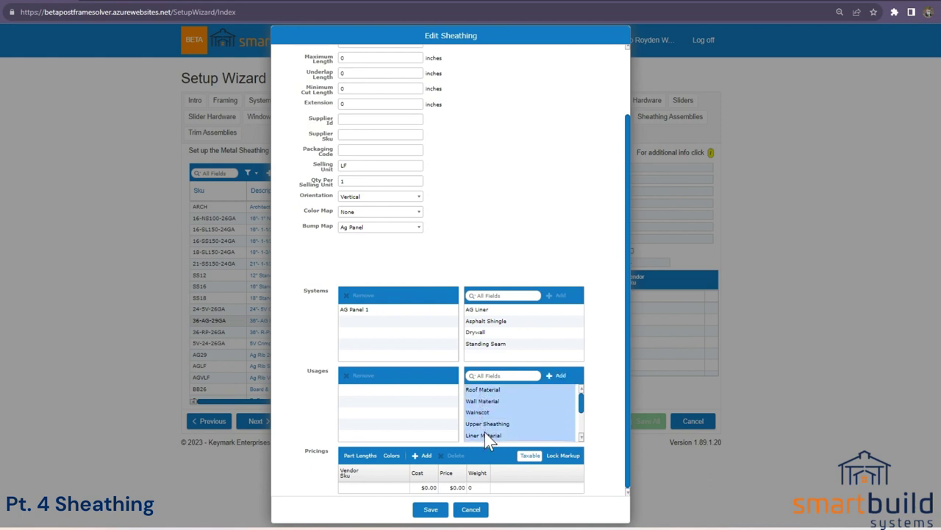
click(555, 373)
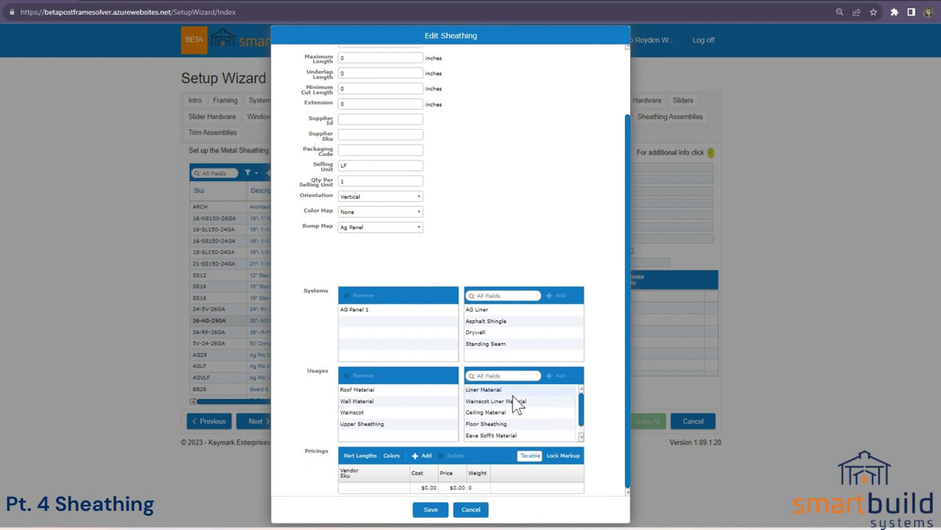
Step: Add Eave Soffit Material and Gable Soffit Material to the AG panel's usages
click(495, 415)
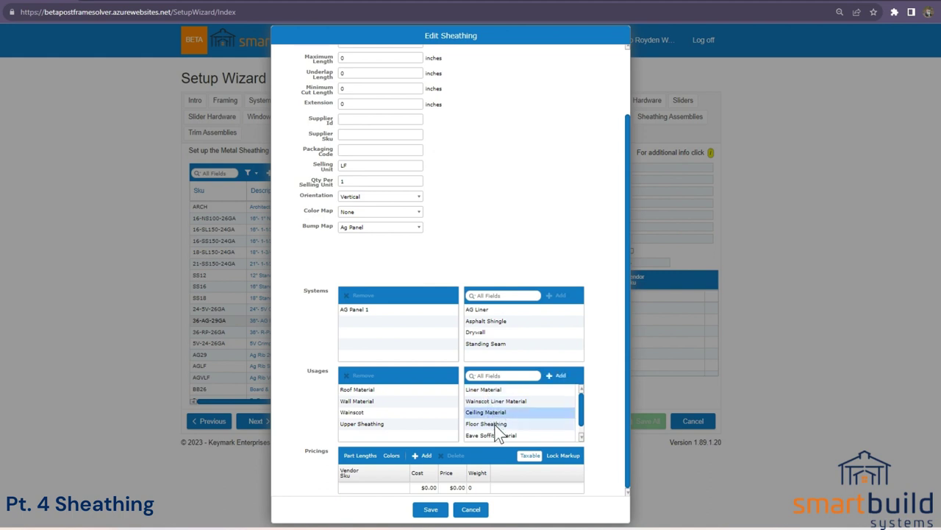
click(496, 401)
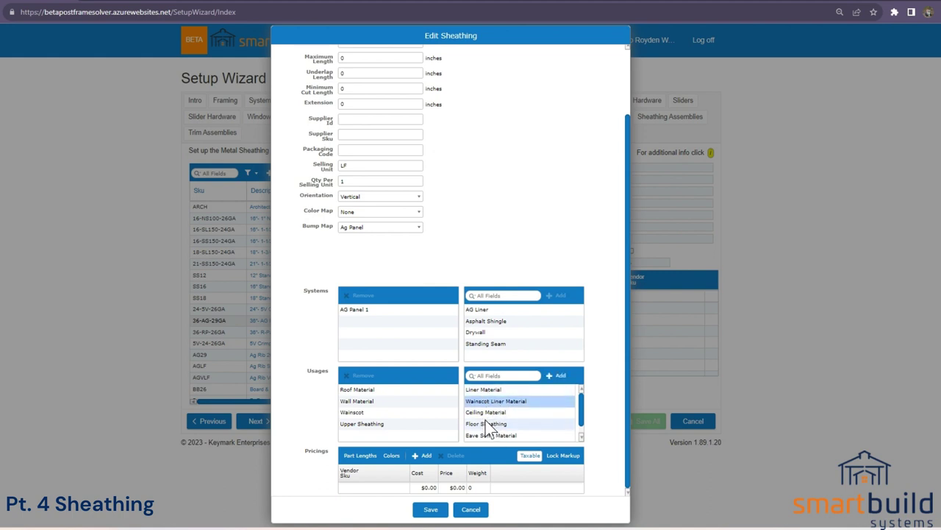
click(501, 435)
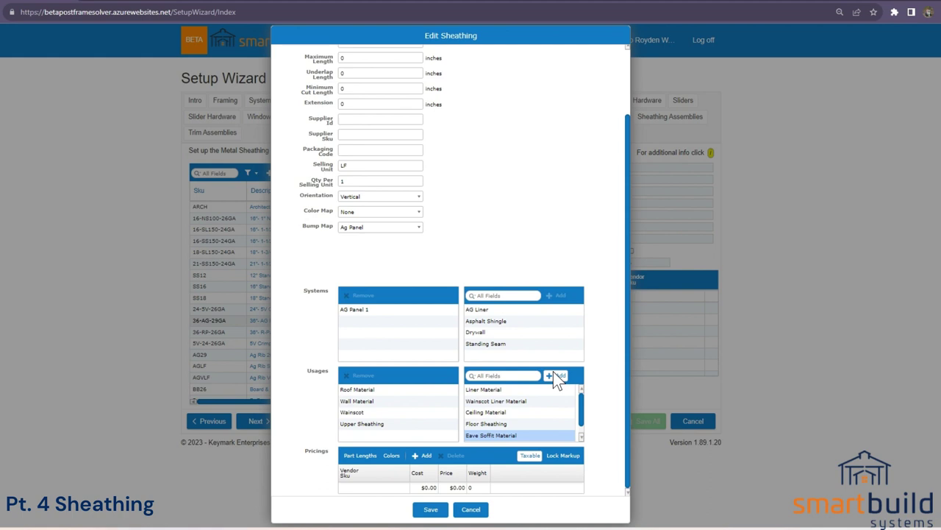
click(557, 377)
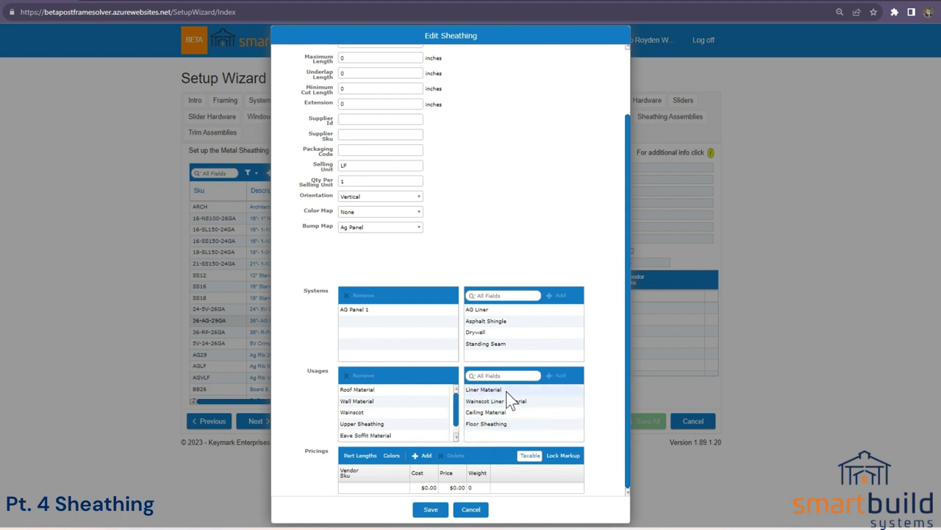
scroll(376, 409, down, 1)
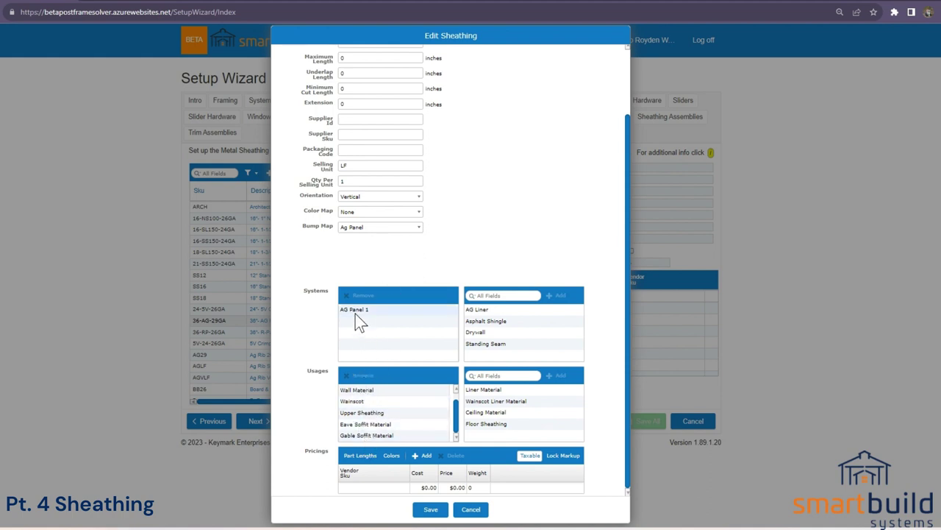
mouse_move(362, 310)
mouse_down()
mouse_move(475, 348)
mouse_move(356, 317)
mouse_up()
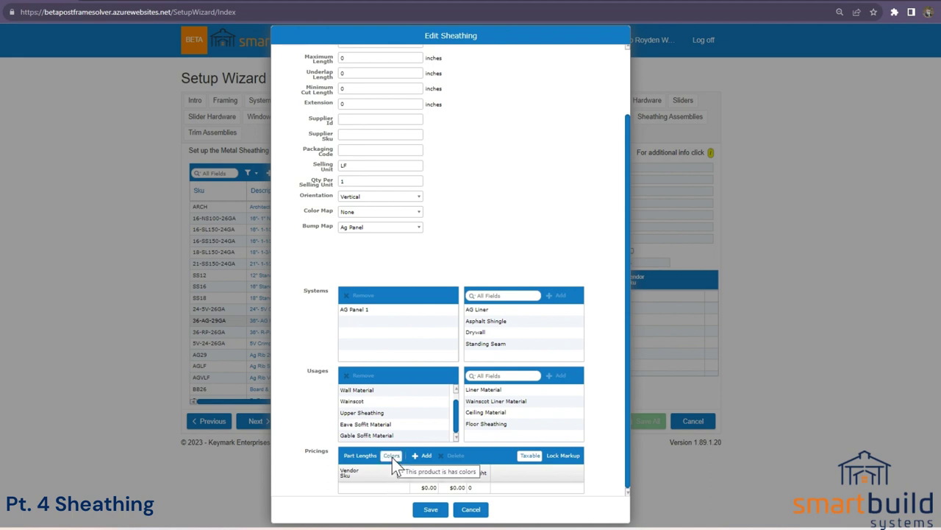
Step: Set the AG panel's pricing row to a cost of $3.00, a price of $3.00 and a weight of 1
click(424, 488)
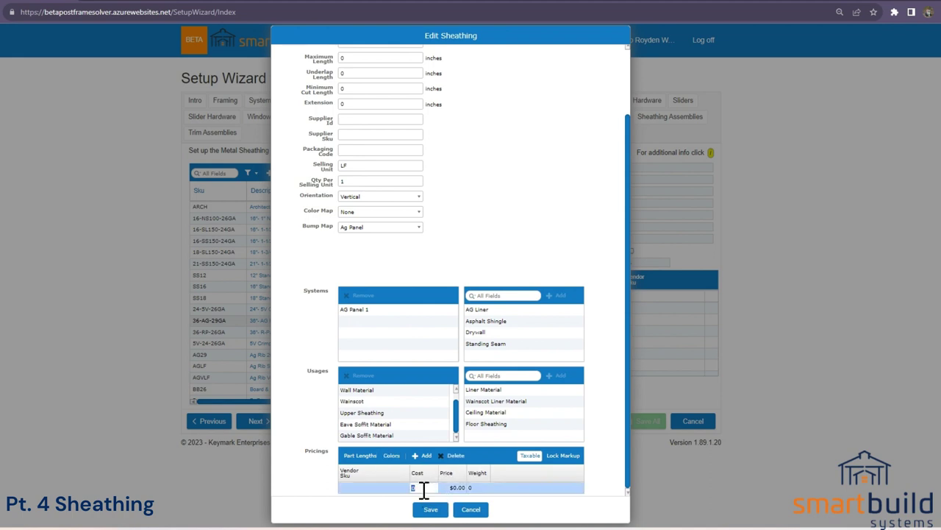
text(3)
click(456, 487)
text(3)
click(479, 487)
text(1)
click(519, 509)
scroll(423, 241, up, 2)
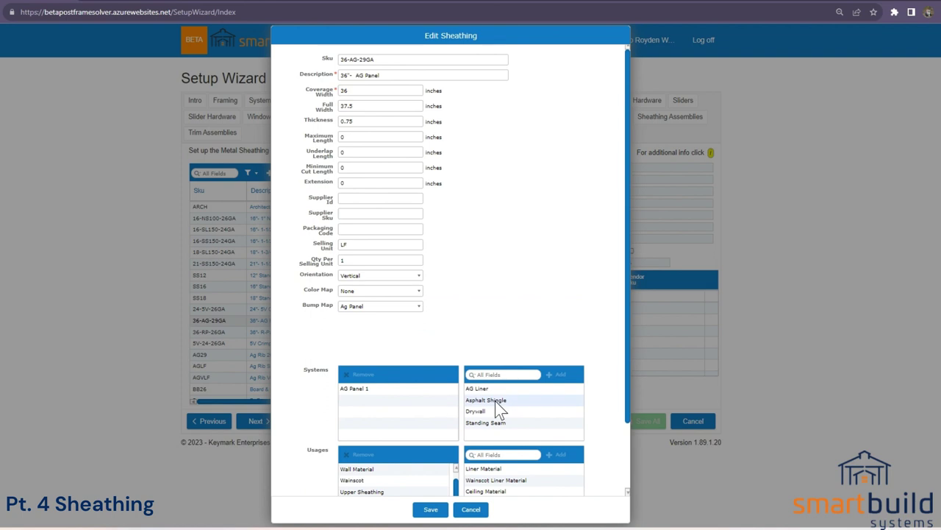
Step: Try to switch the AG panel's pricing to per-color rows
scroll(407, 397, down, 1)
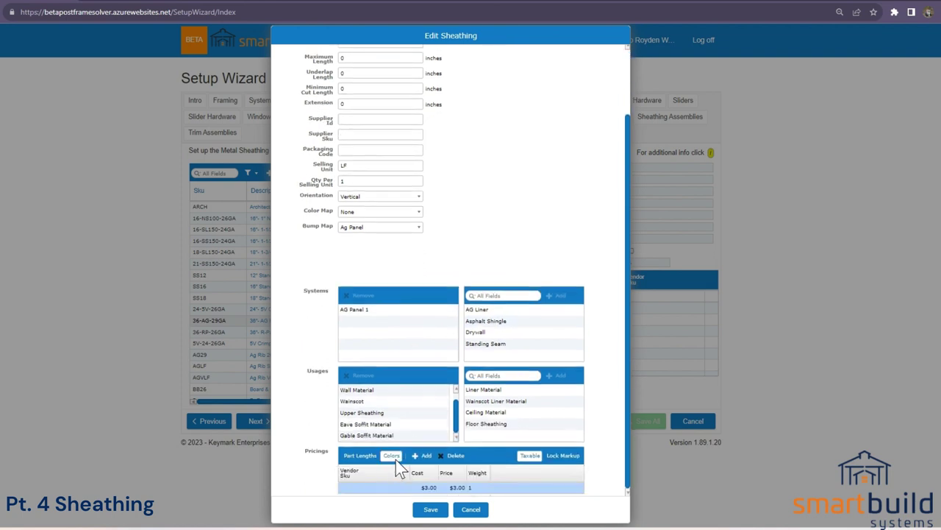
click(392, 458)
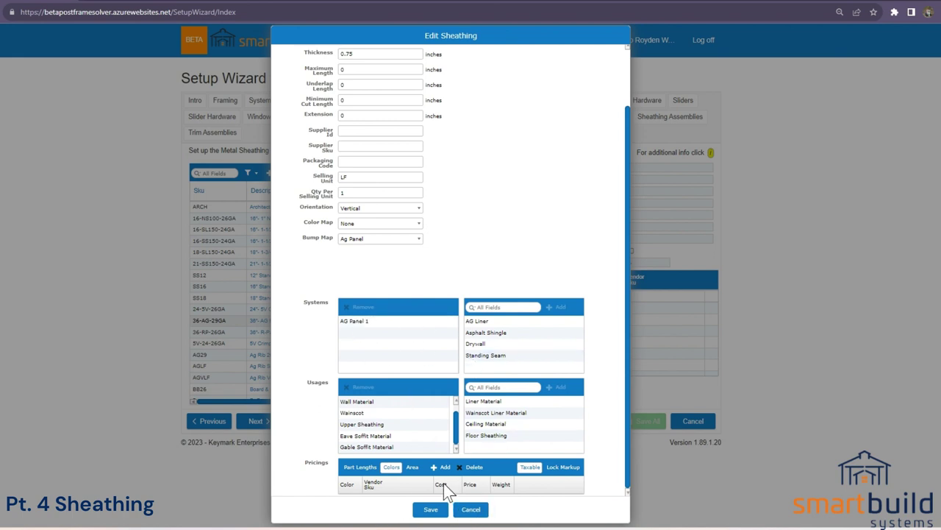
click(397, 470)
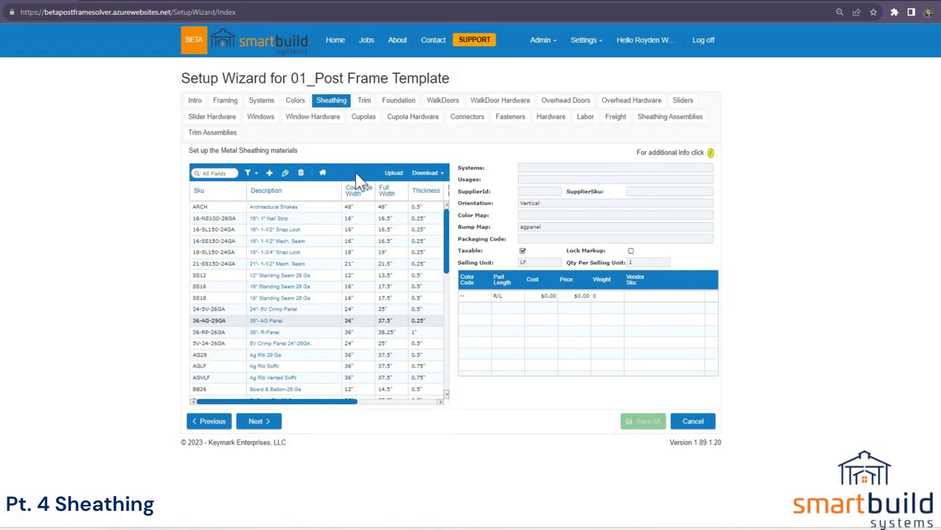
Step: In the template's color palette, assign the AG Panel 1 system to the color Black and save it
click(295, 101)
double_click(278, 206)
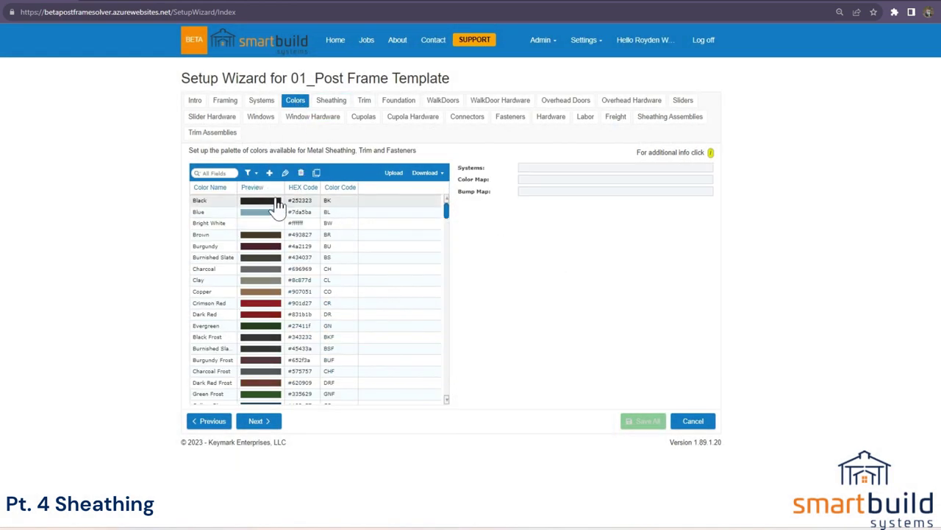
click(486, 264)
double_click(521, 266)
click(434, 339)
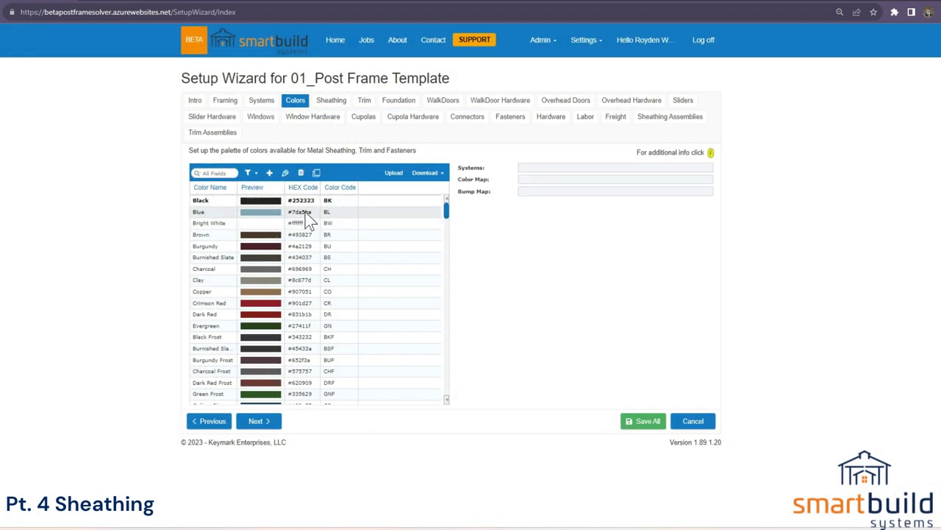
Step: Assign the AG Panel 1 system to the color Blue and save it
double_click(305, 213)
click(482, 263)
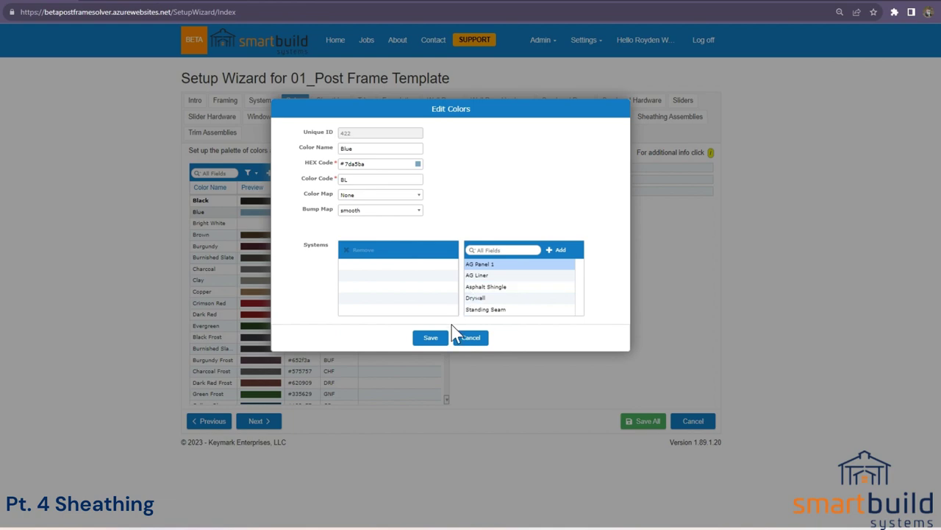
click(553, 250)
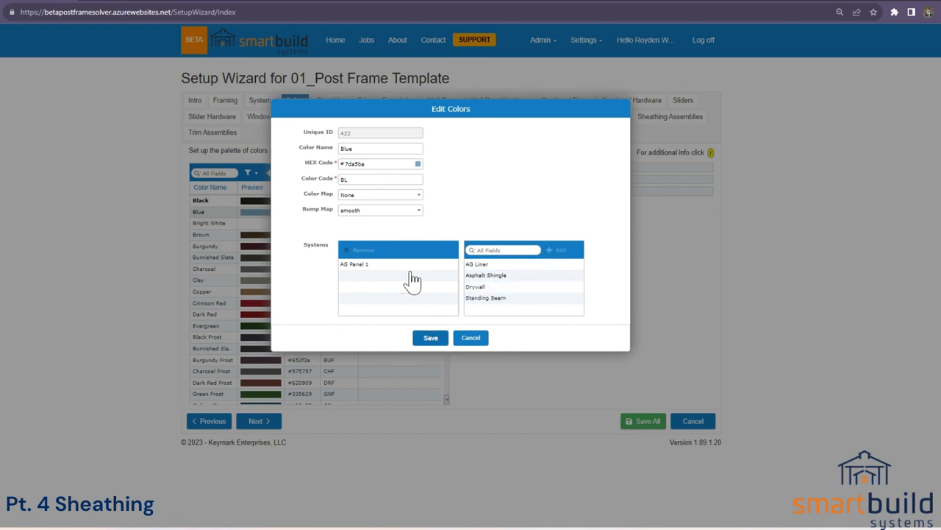
click(431, 337)
Step: Reopen the 36" AG Panel sheathing and assign system AG Panel 1 plus usages Roof Material, Wall Material, Wainscot and Upper Sheathing
click(331, 100)
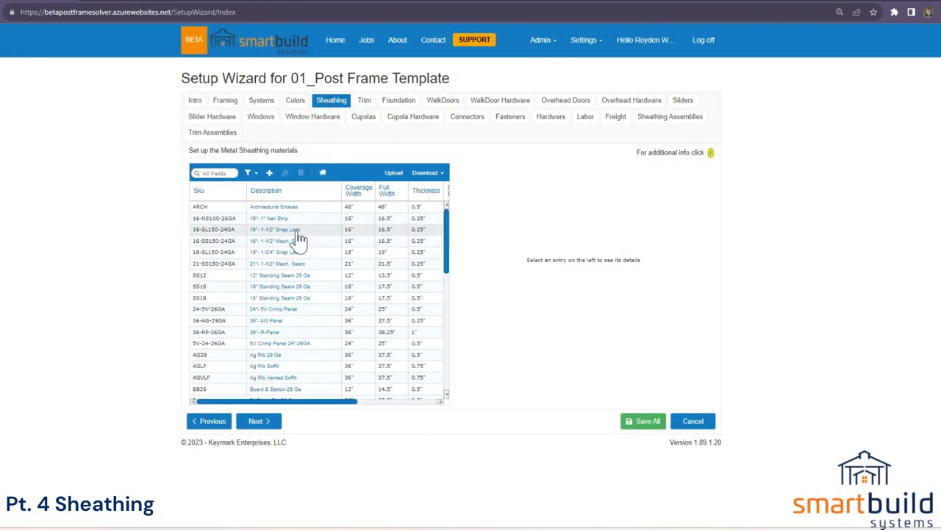
double_click(297, 320)
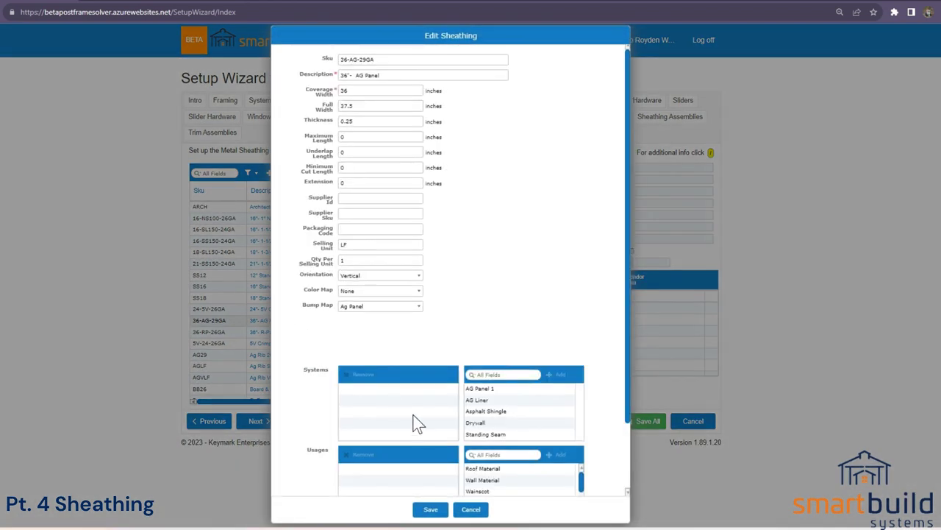
scroll(467, 346, down, 2)
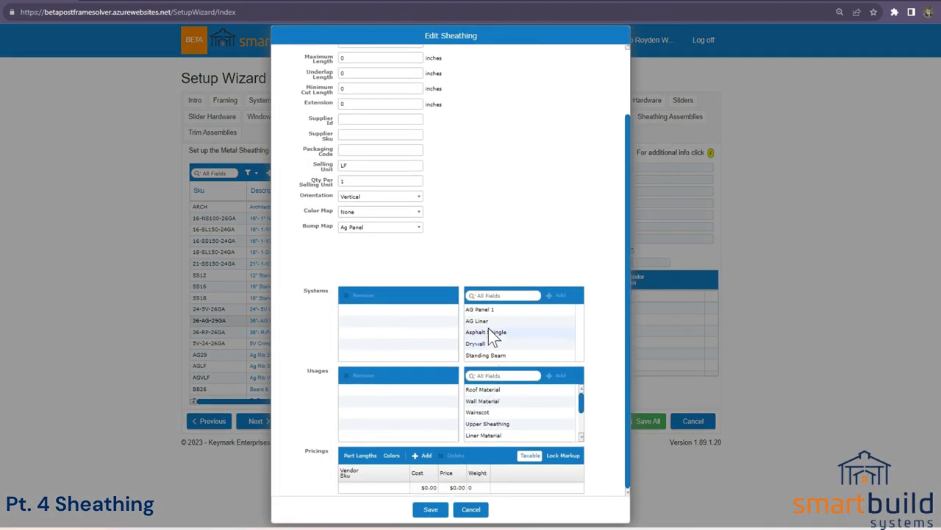
click(497, 309)
click(559, 295)
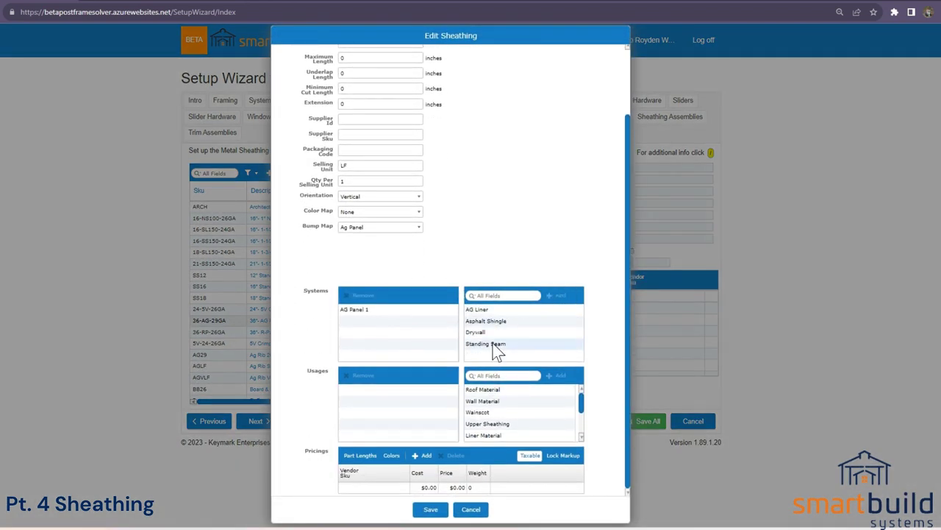
drag(481, 389, 487, 429)
click(564, 380)
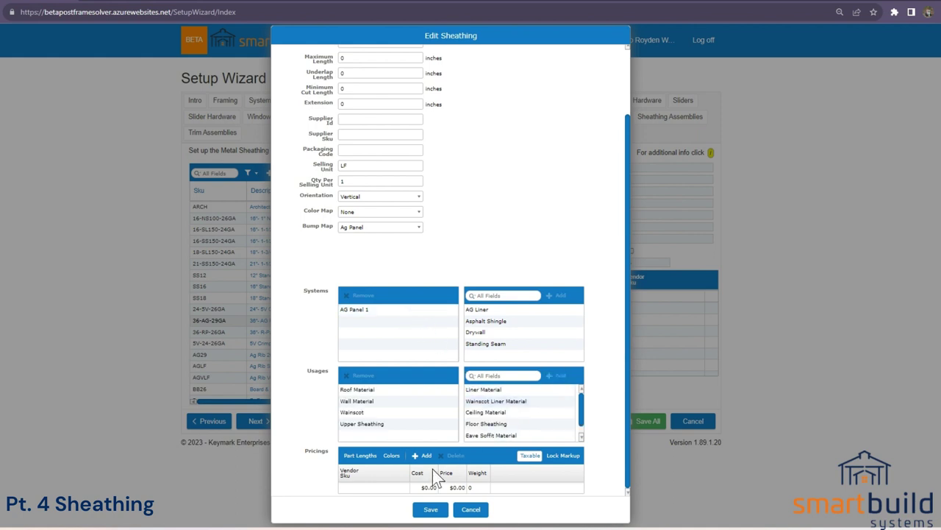
Step: Enable color pricing for the AG panel and set cost and price to $3.00 for both BK and BL
click(391, 455)
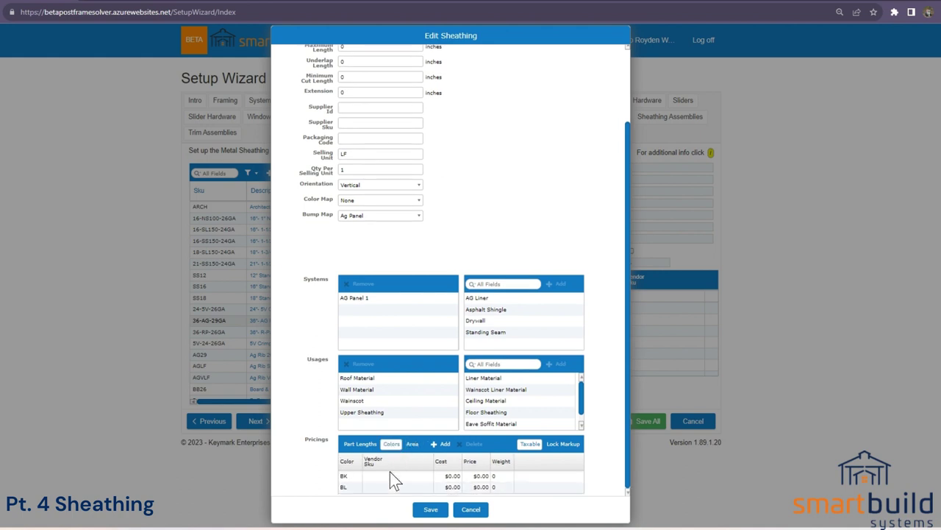
click(448, 476)
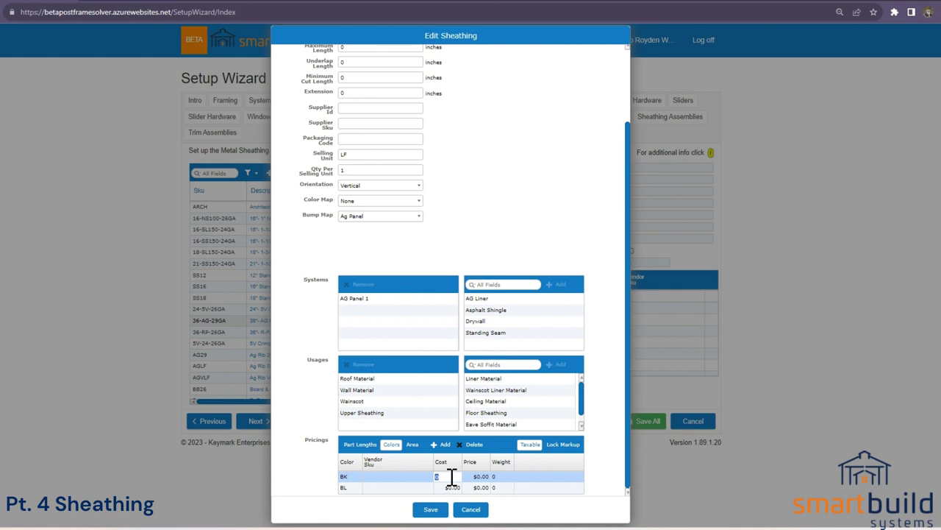
text(3)
click(478, 476)
click(456, 487)
text(3)
key(Return)
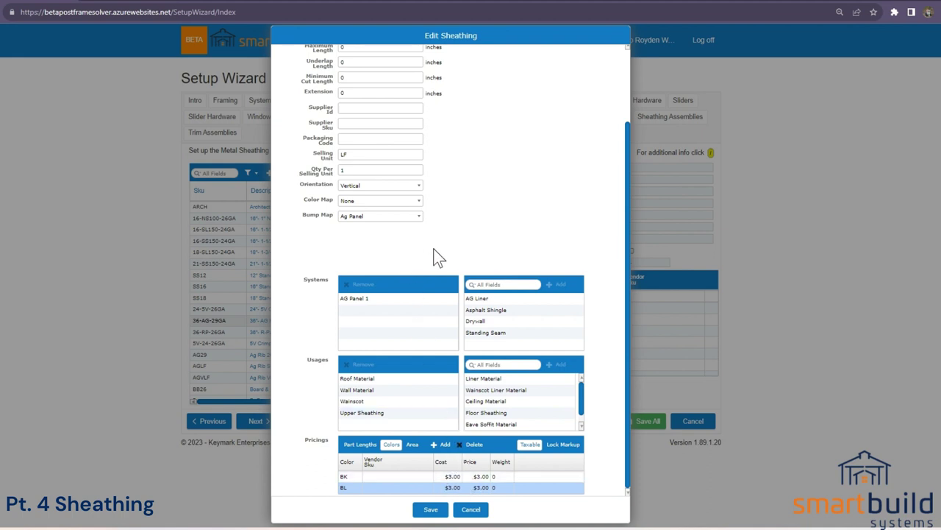
Step: Change the AG panel's SKU to 36-AG-29GA{CC} and save the sheathing
click(435, 513)
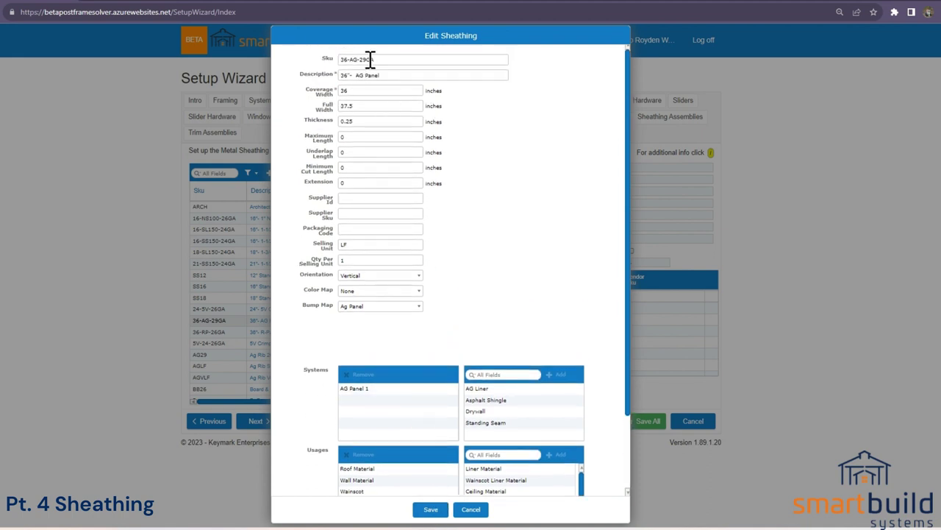
click(430, 510)
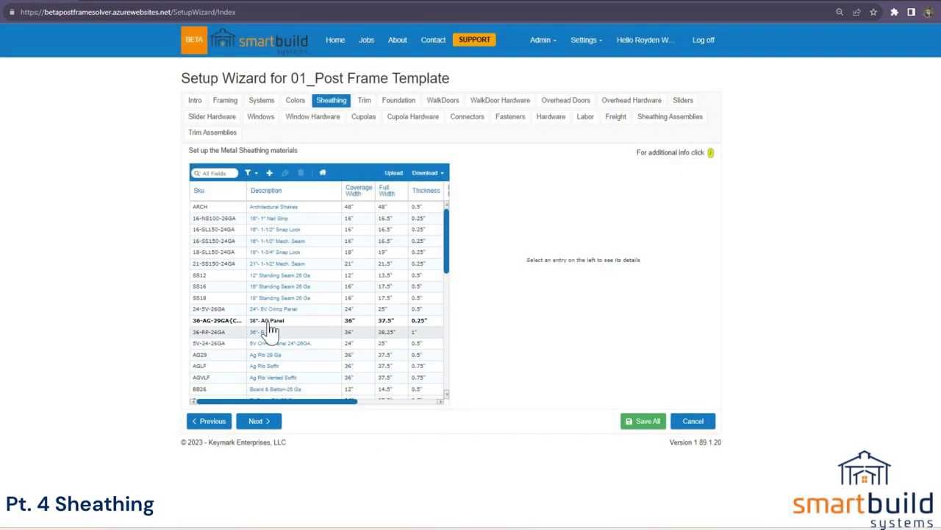
Step: View the blank form for adding a new sheathing material and close it without saving
click(269, 173)
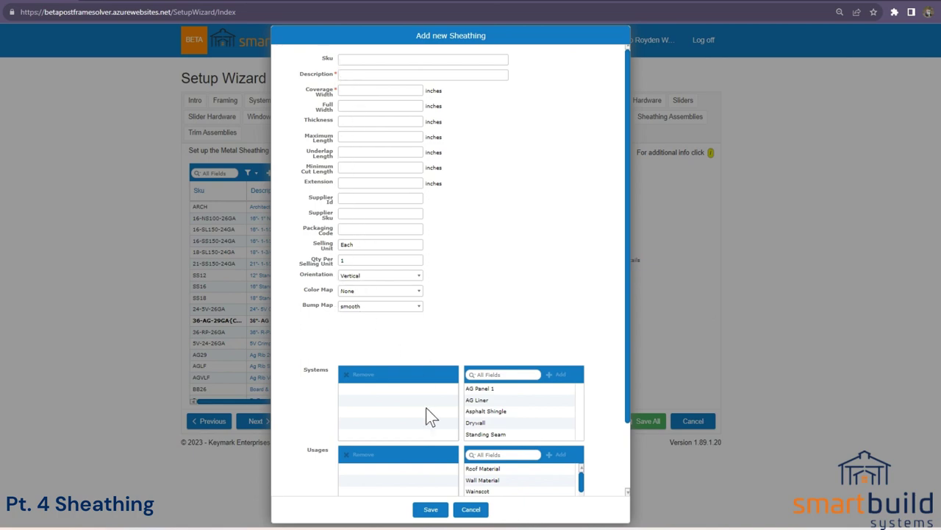
click(468, 507)
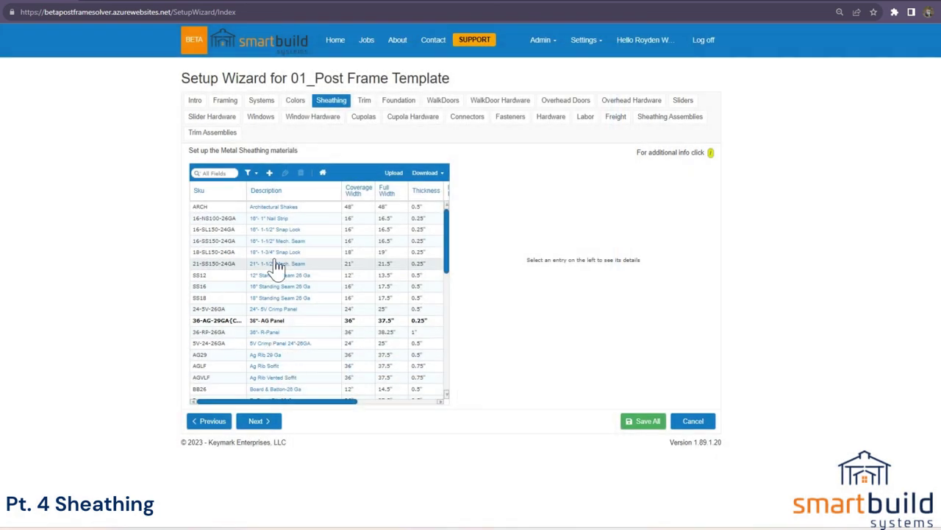
Step: Reopen the 36" AG Panel and review the {CC} suffix in its SKU and its color pricing rows
double_click(273, 321)
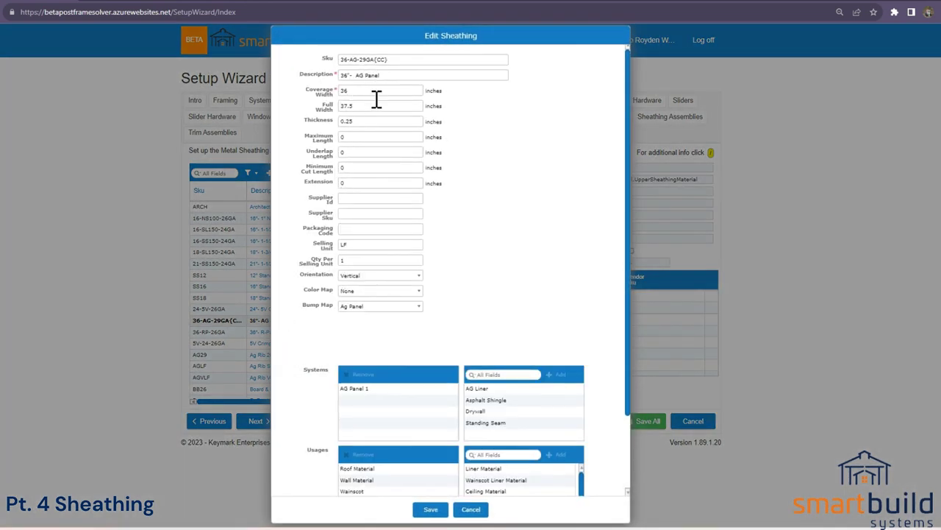
drag(388, 59, 377, 58)
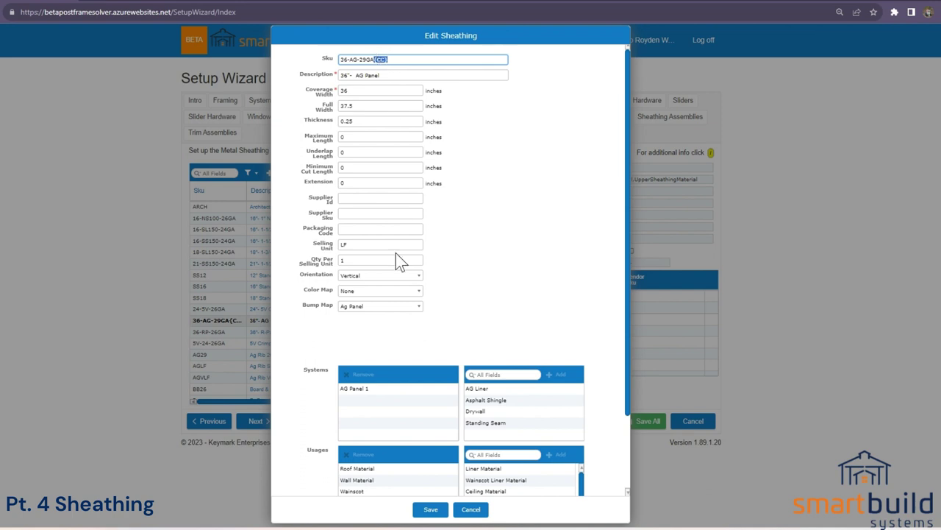
scroll(396, 465, down, 2)
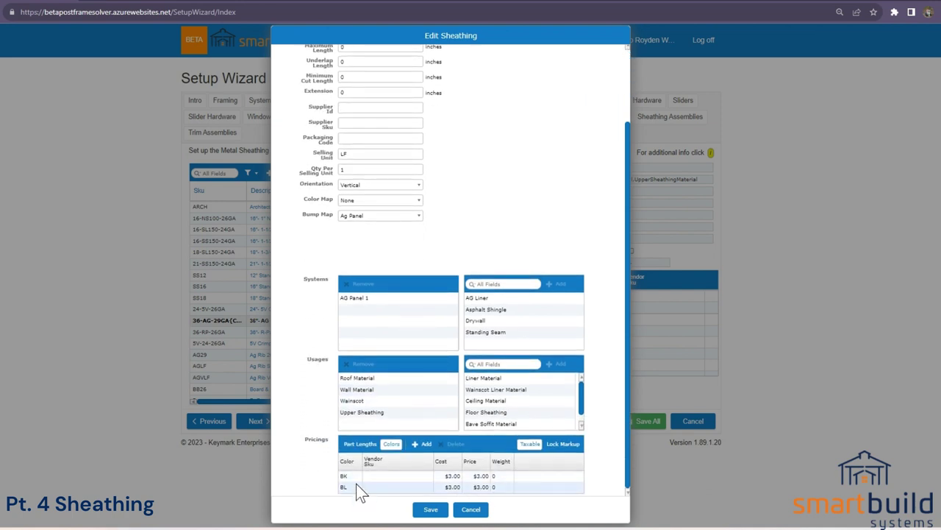
Step: Compare the {CC} suffix and base part of the AG panel's SKU with the BK and BL color pricing rows
scroll(356, 484, up, 2)
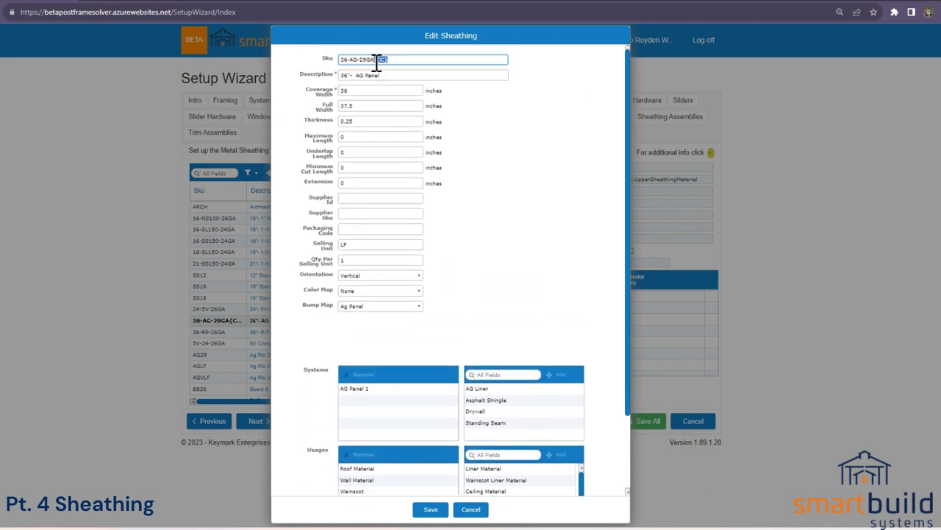
mouse_move(390, 59)
mouse_down()
mouse_move(348, 59)
mouse_move(389, 62)
mouse_up()
scroll(358, 442, down, 2)
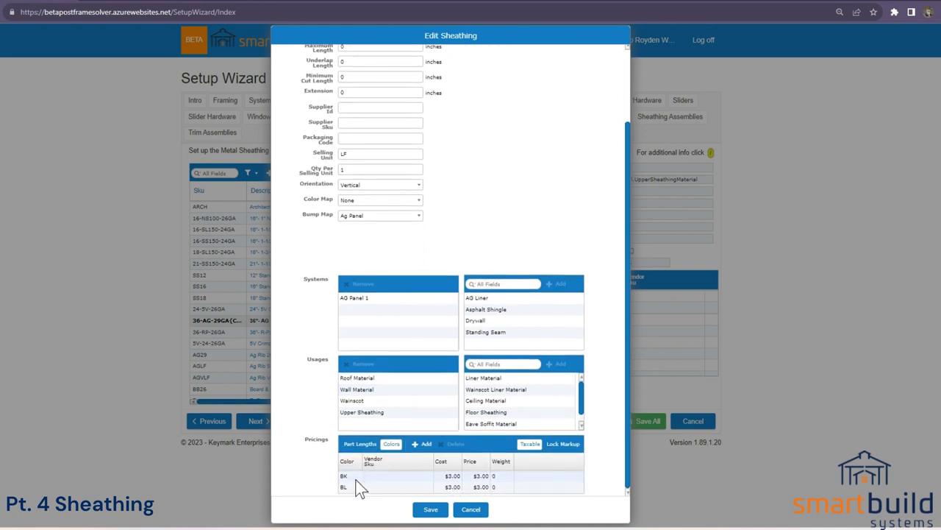
scroll(374, 151, up, 2)
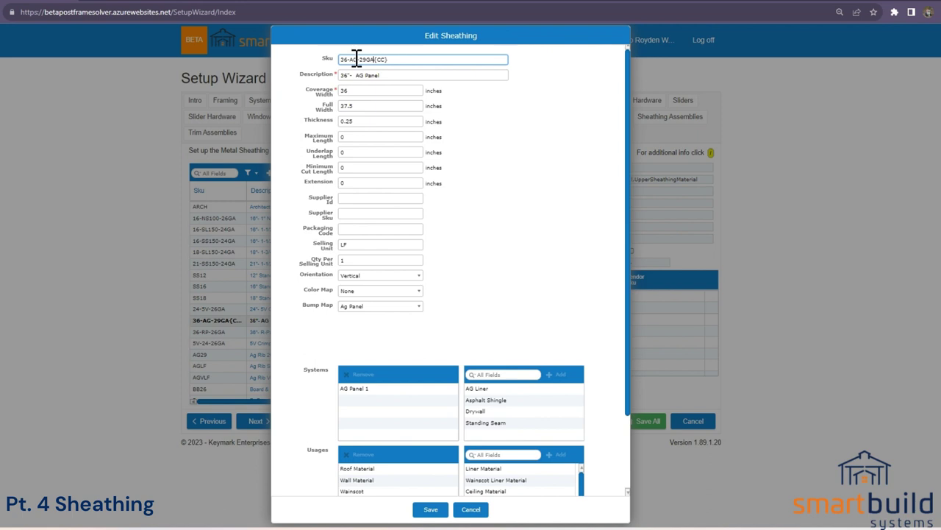
drag(387, 59, 361, 59)
scroll(350, 133, down, 3)
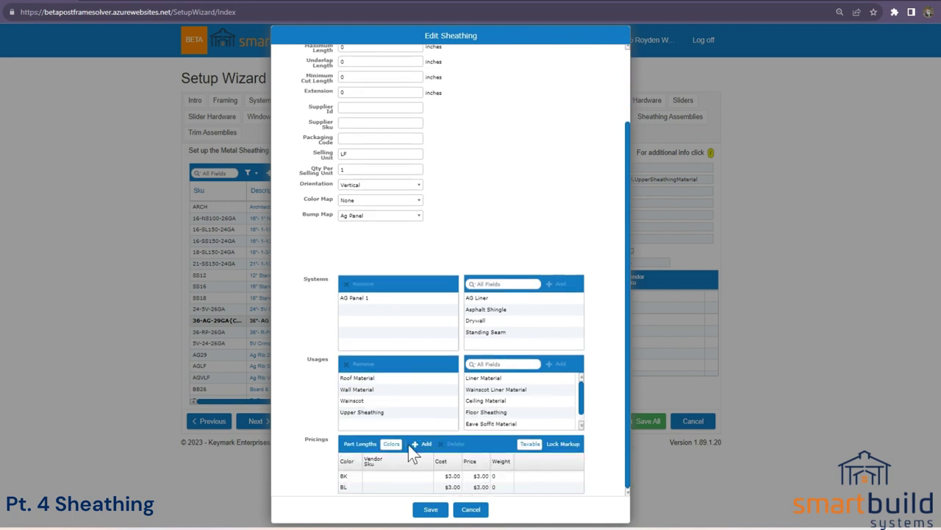
Step: Set the AG panel's vendor SKU to 23456 for color BK and 23457 for color BL
click(374, 475)
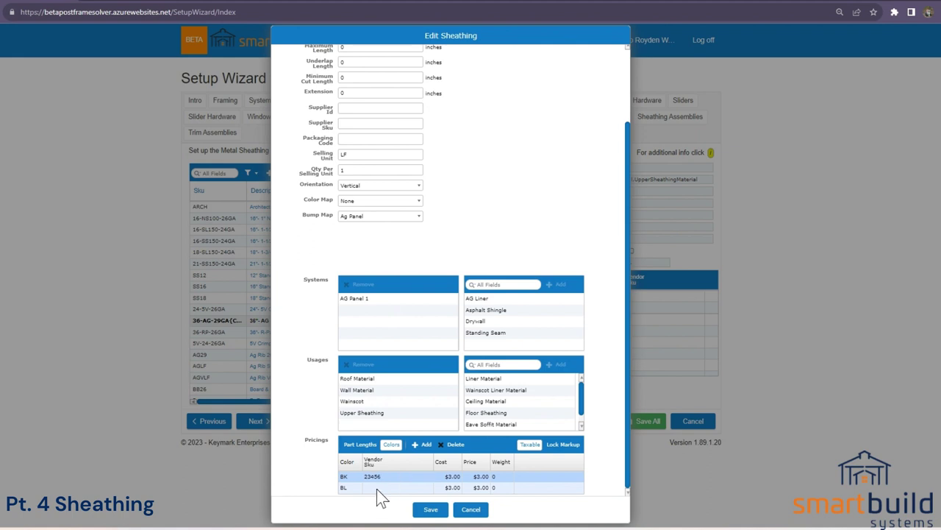
click(377, 488)
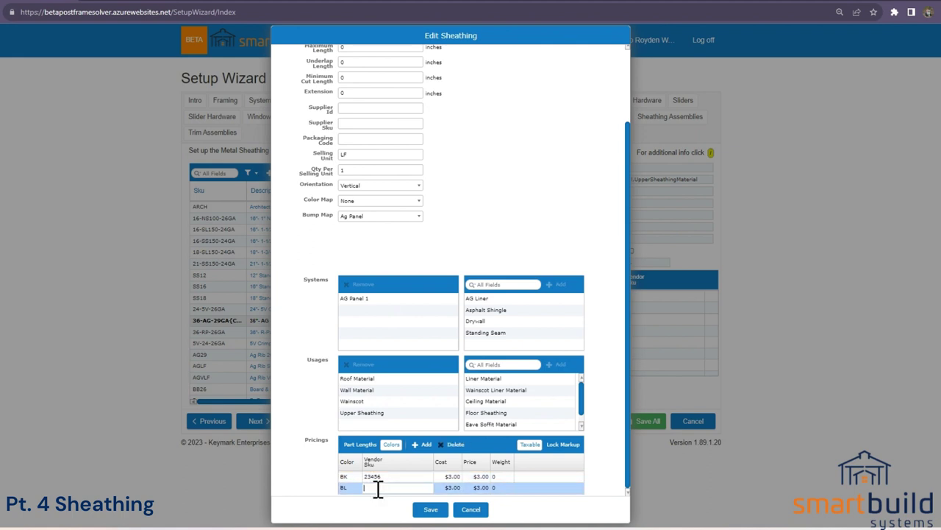
text(23457)
key(Return)
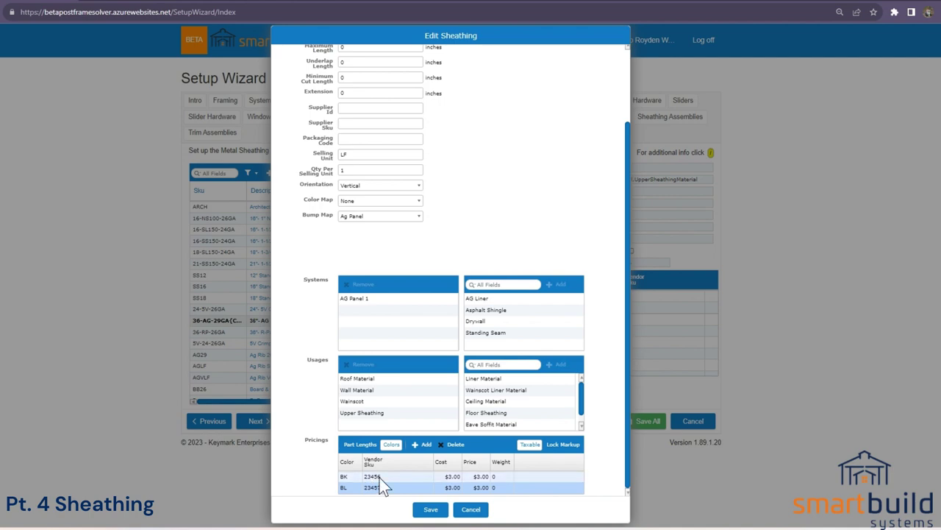
Step: Switch to the Sample Drawings job and view the sheathing section of its job review
scroll(414, 252, up, 3)
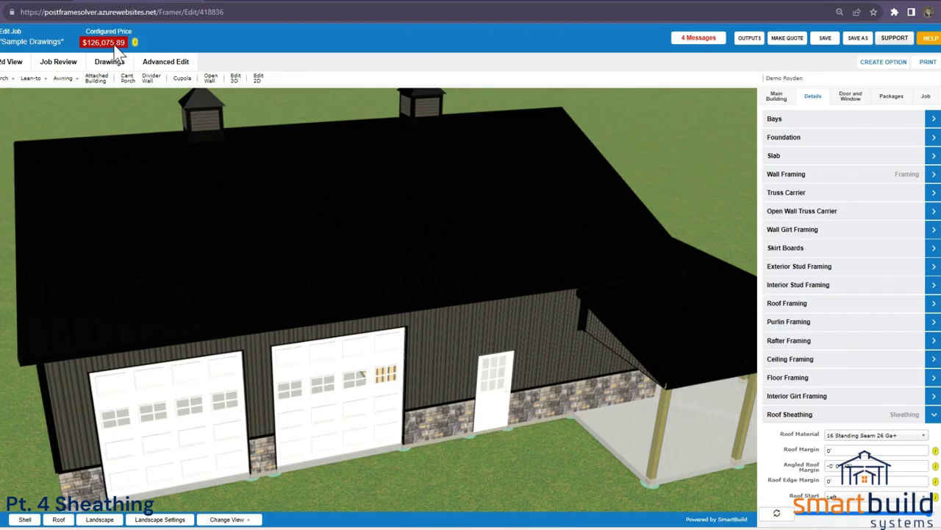
click(58, 65)
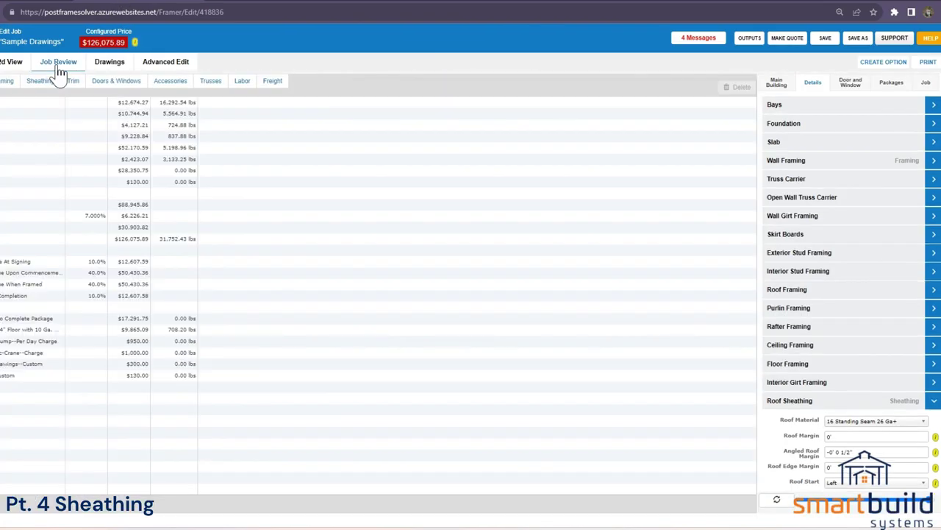
click(40, 81)
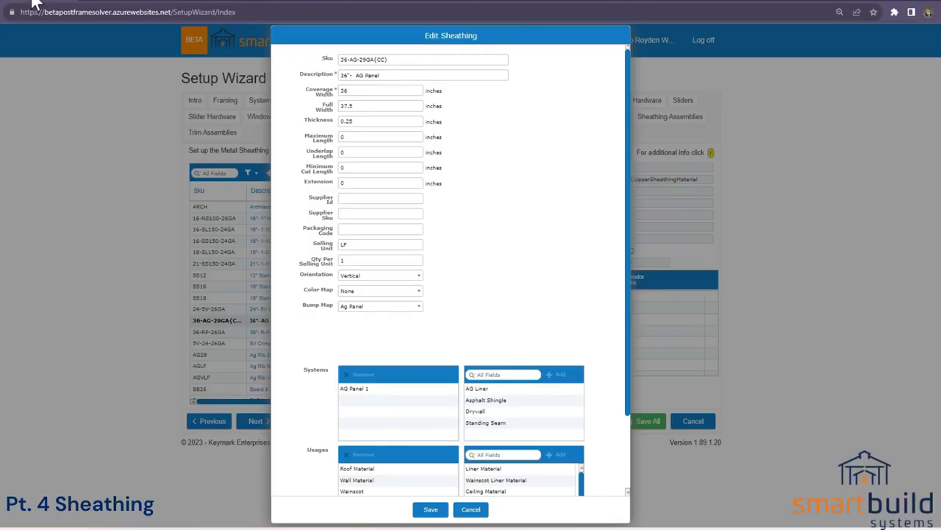
Step: Return to the 36" AG Panel's settings and compare its SKU and selling unit with the vendor SKUs in the pricing rows
scroll(399, 416, down, 2)
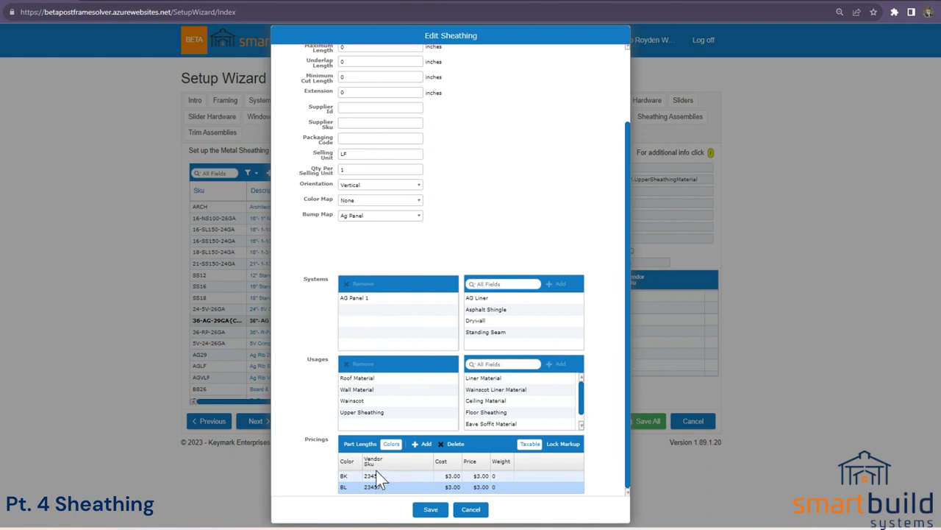
scroll(376, 441, up, 2)
drag(377, 61, 329, 58)
scroll(375, 442, down, 2)
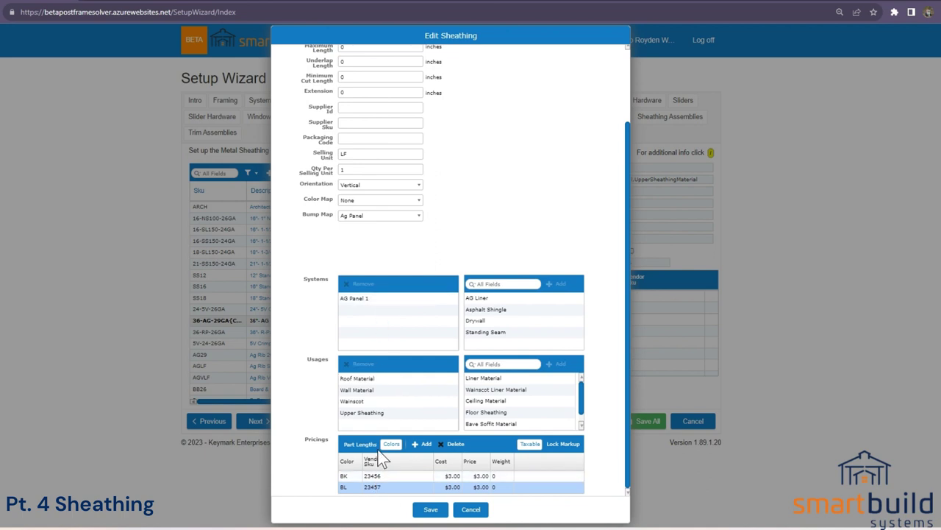
scroll(394, 471, up, 2)
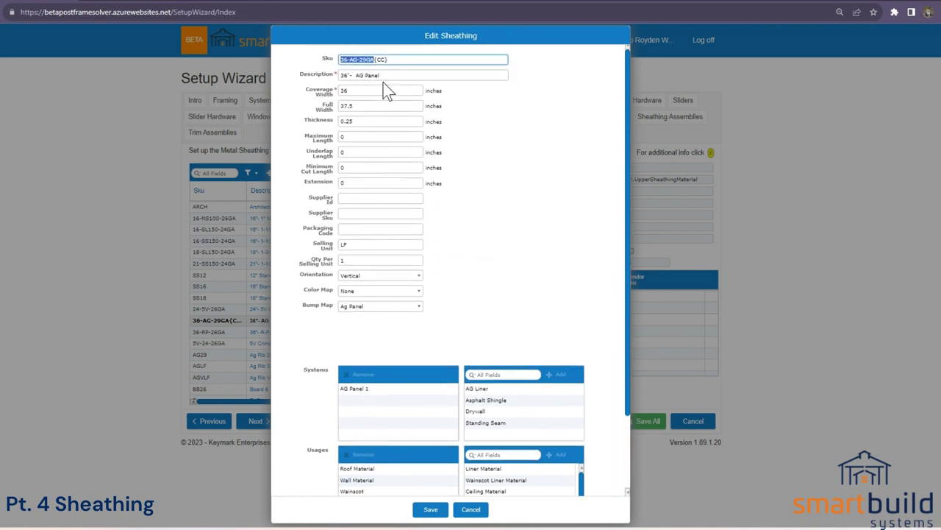
click(376, 61)
scroll(425, 493, down, 2)
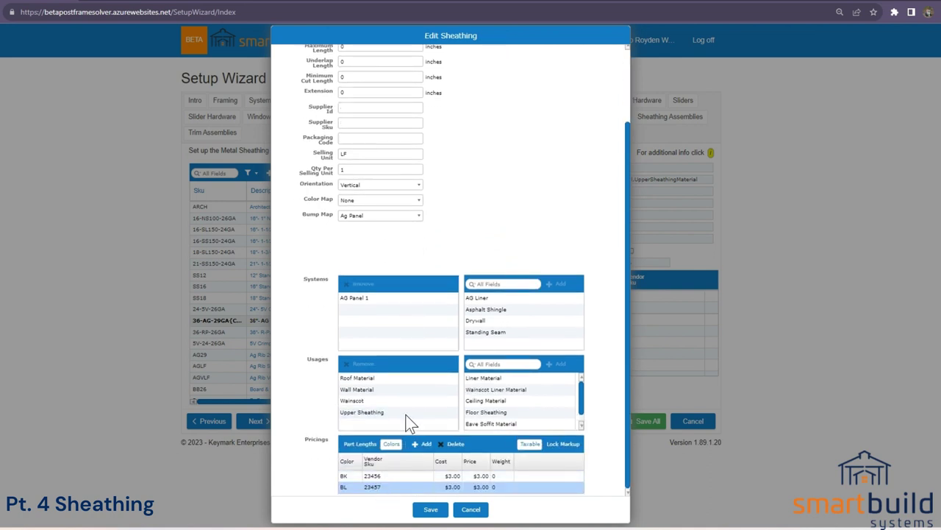
scroll(371, 234, up, 2)
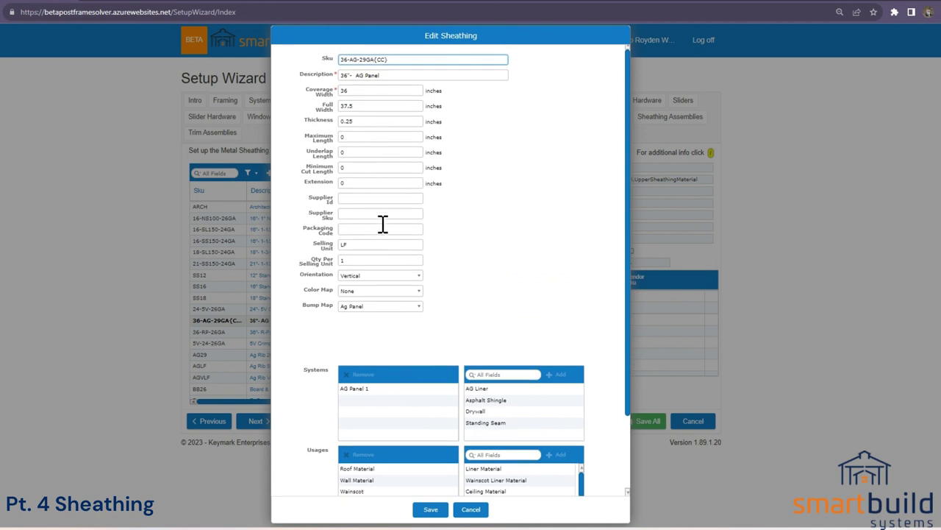
click(375, 62)
double_click(360, 247)
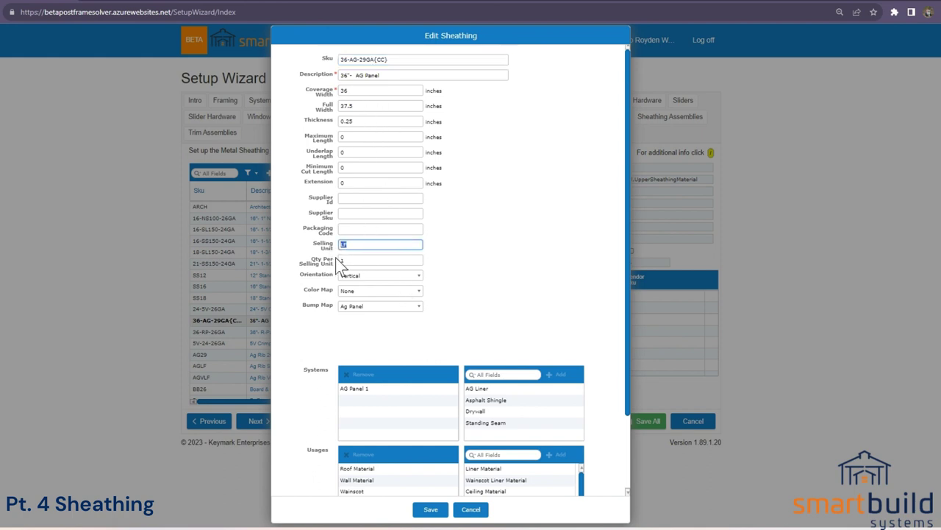
scroll(381, 322, down, 3)
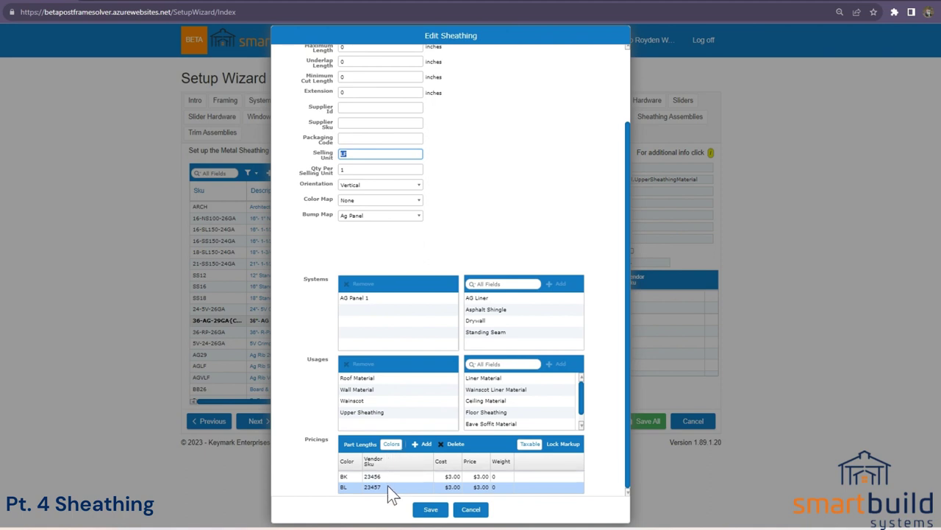
Step: Turn off color pricing for the AG panel and clear the vendor SKU from the remaining pricing row
click(390, 444)
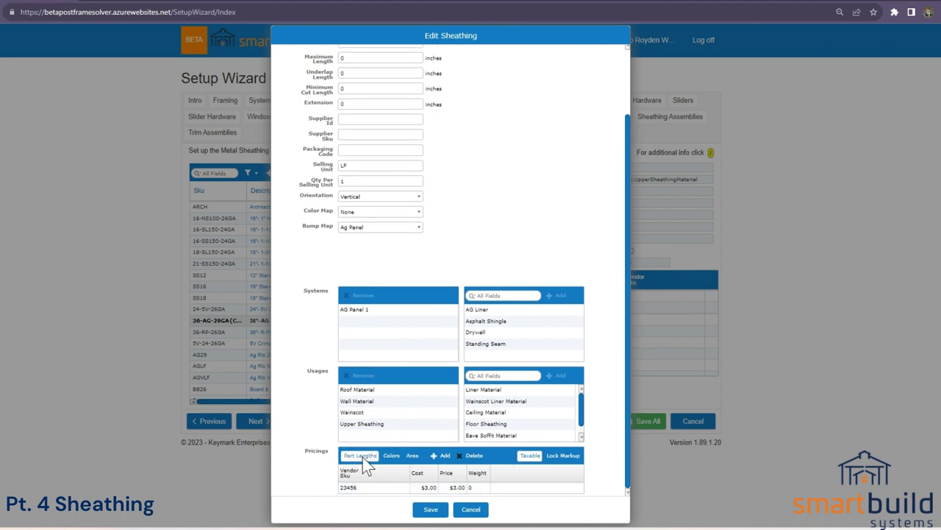
click(363, 486)
key(BackSpace)
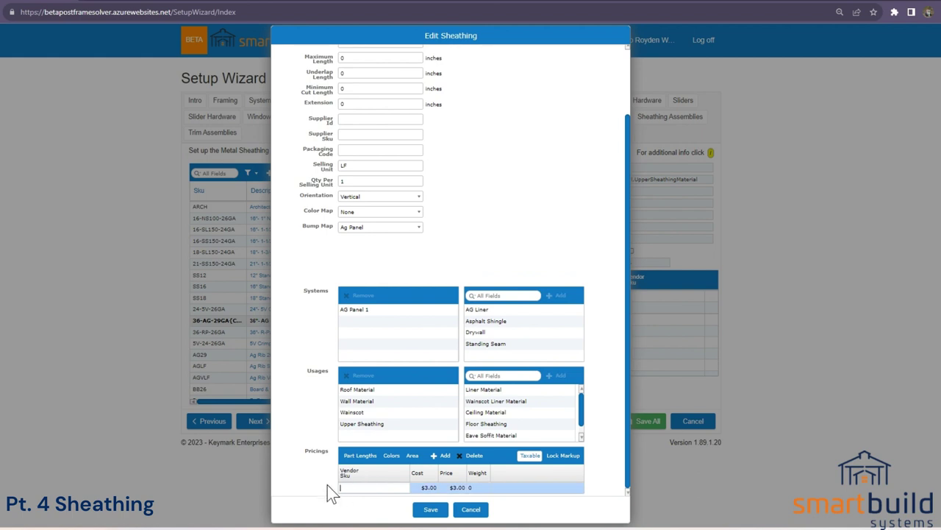
click(328, 487)
Step: Enable part-length pricing for the AG panel and create rows for lengths 8, 10 and 12
click(360, 457)
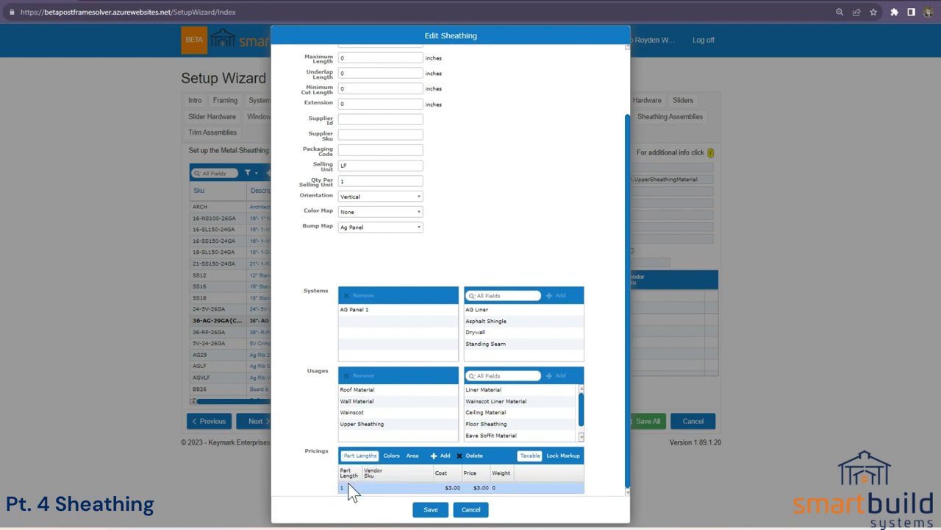
click(343, 489)
text(8)
click(445, 457)
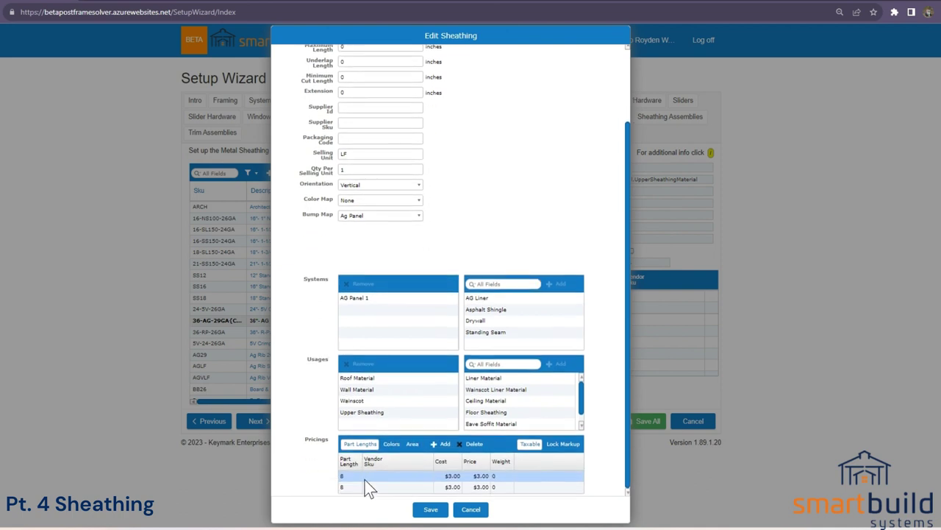
click(345, 487)
text(10)
key(Return)
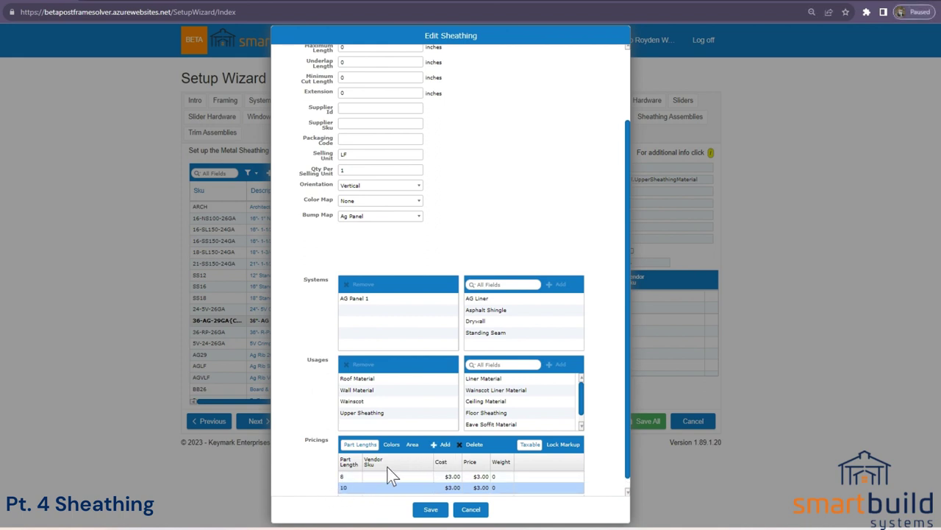
click(347, 488)
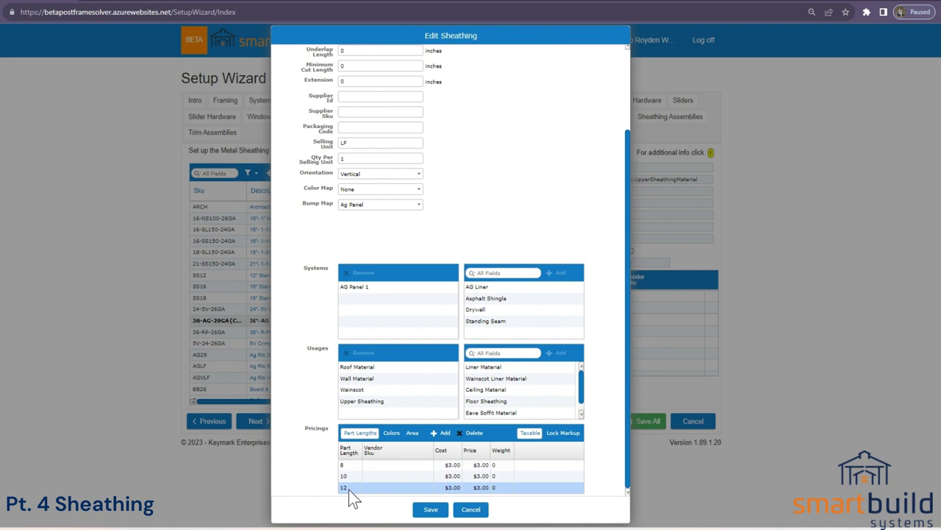
Step: Set both the cost and the price of the 8-length row to $12.00
click(454, 465)
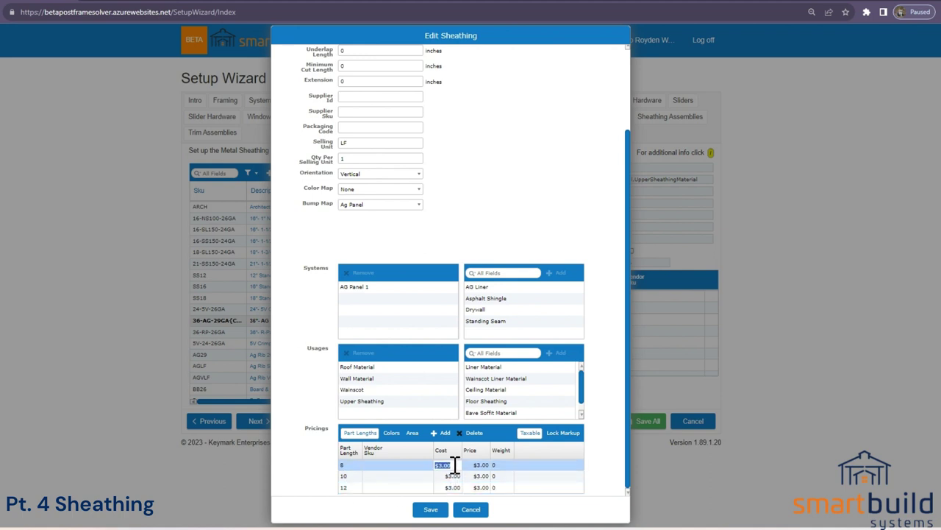
text(12)
key(Tab)
text(12)
click(452, 478)
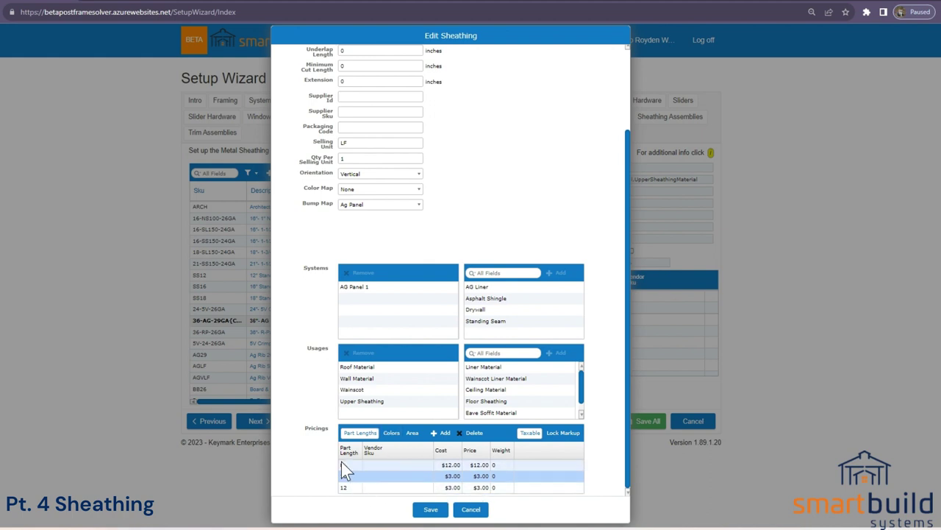
Step: Combine color pricing with the part-length rows and close the AG panel without saving
click(393, 435)
scroll(358, 468, down, 1)
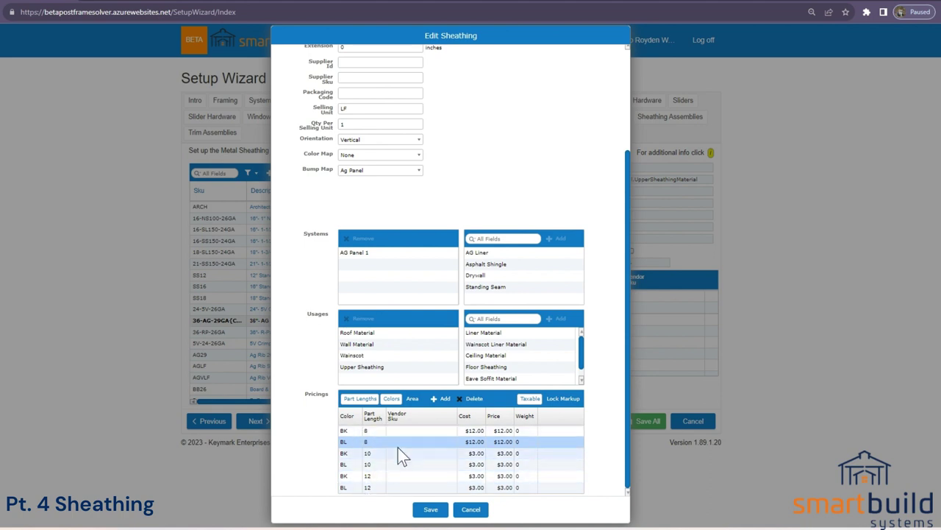
click(391, 397)
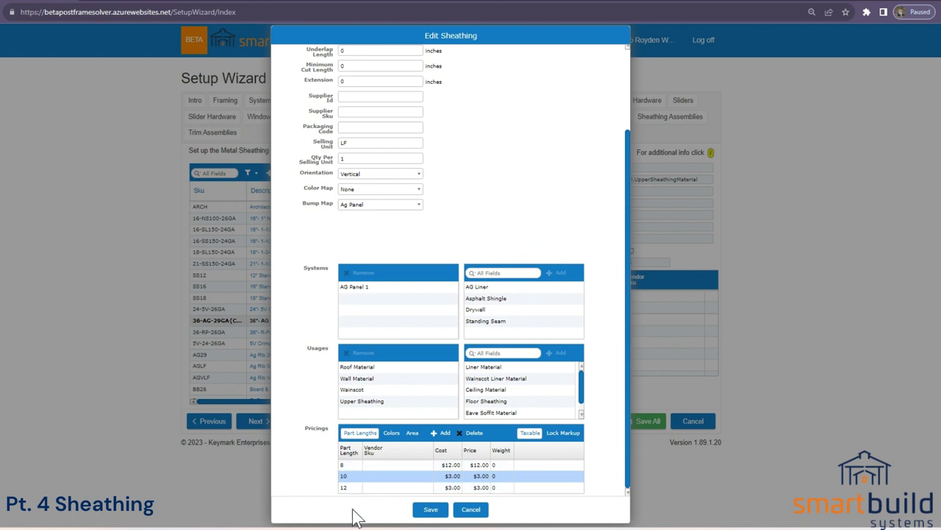
click(391, 434)
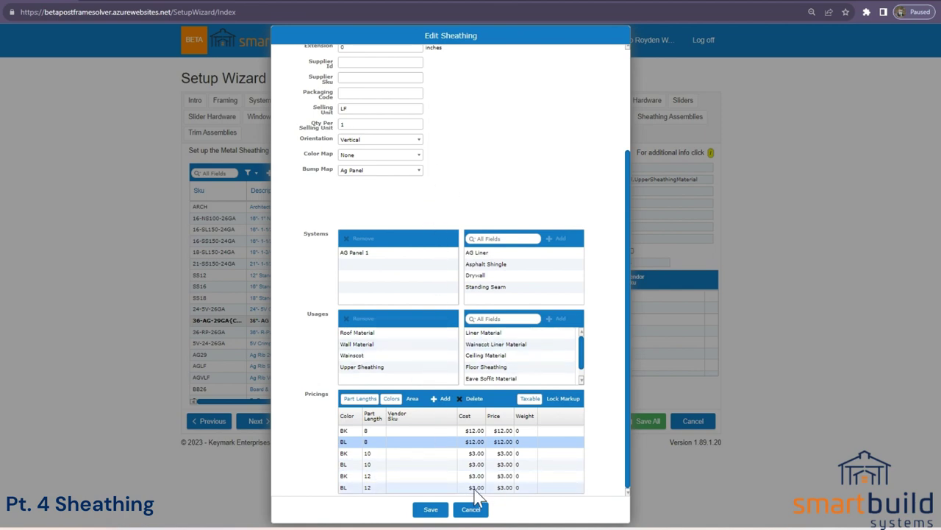
click(472, 510)
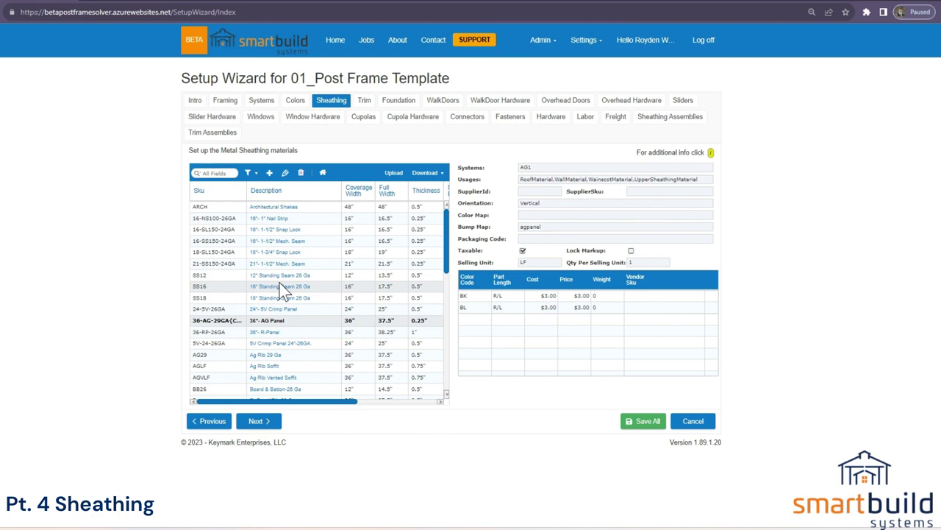
Step: Open the 16" 1-1/2" Mech. Seam sheathing, review its SKU, coverage width and thickness, and close it without saving
double_click(276, 243)
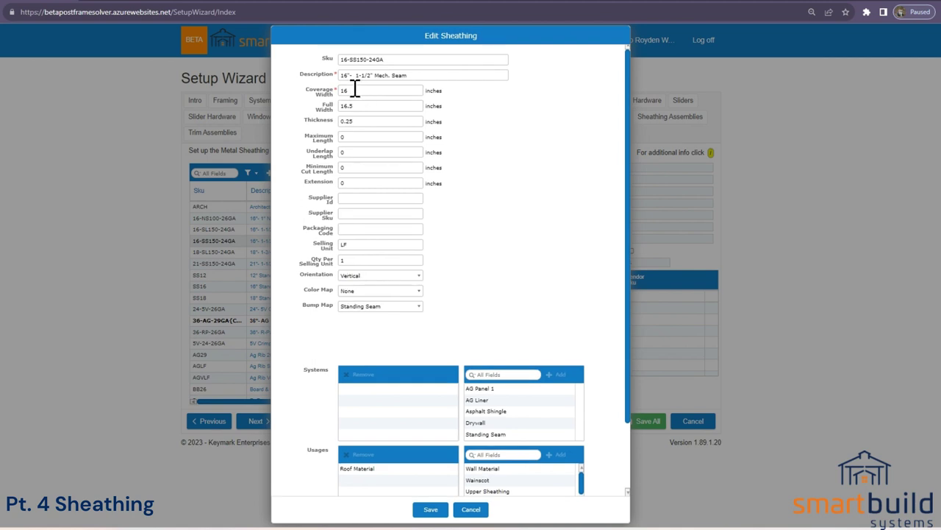
drag(388, 63, 341, 63)
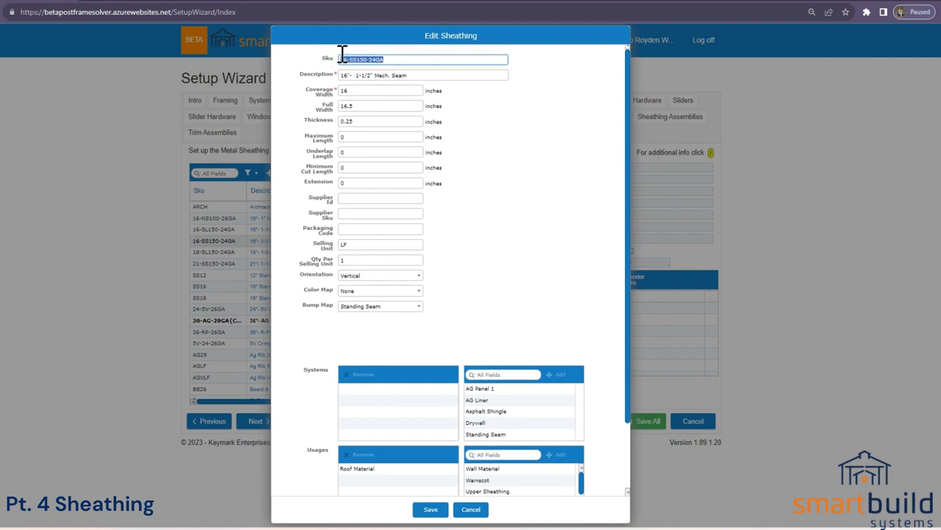
key(Tab)
click(353, 92)
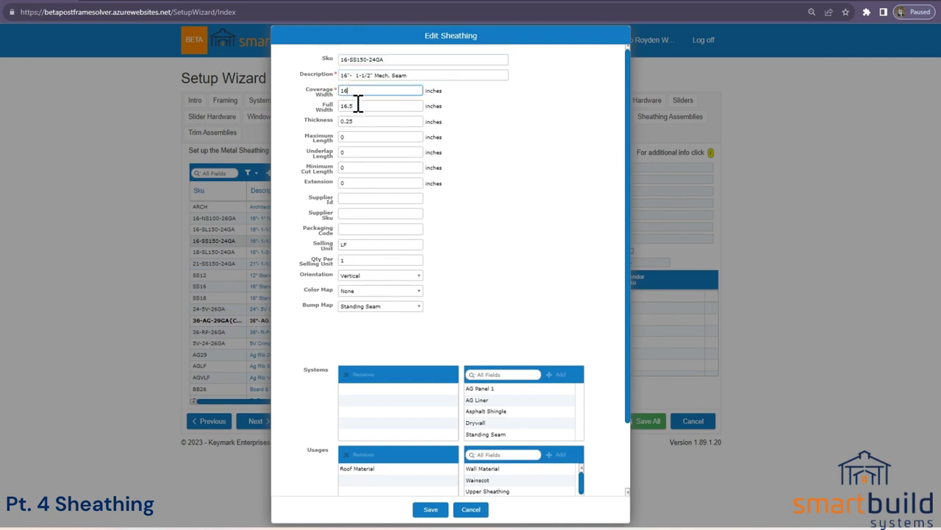
double_click(358, 122)
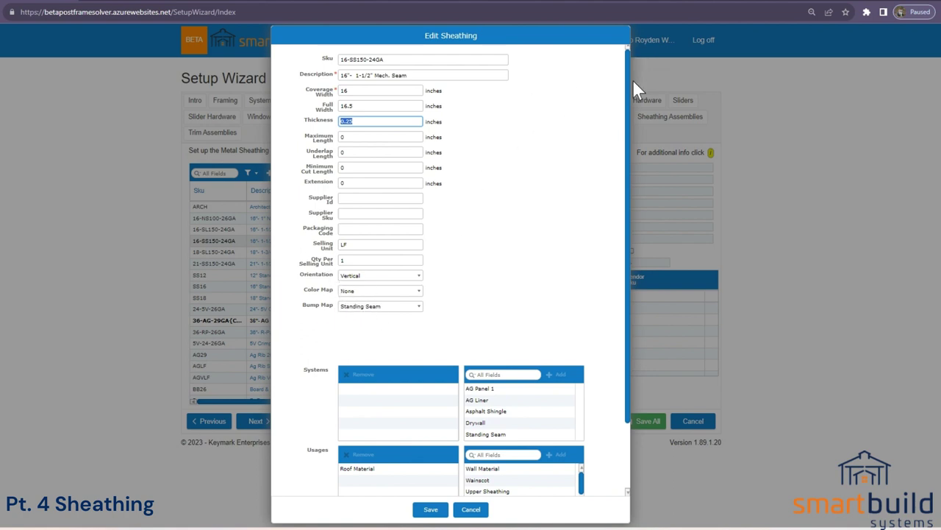
click(475, 510)
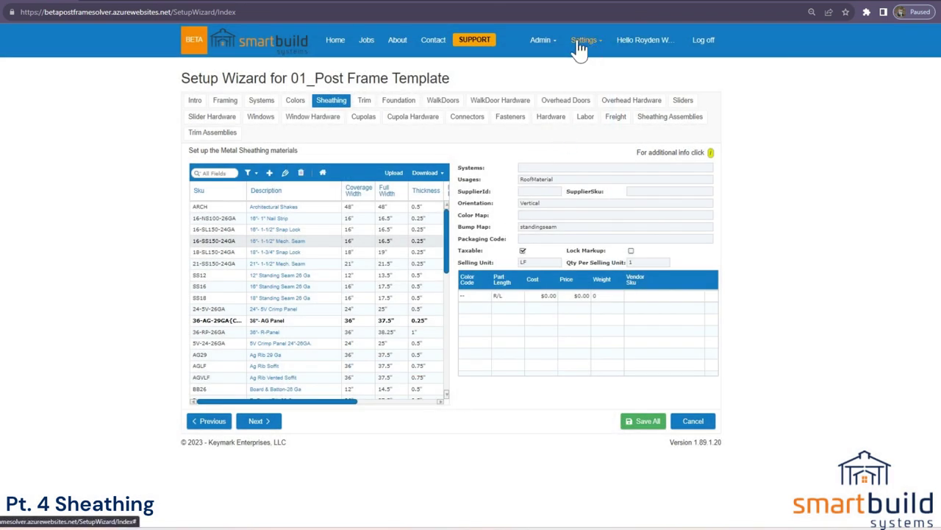
Step: Open the 36" AG Panel record from the sheathing category of the Materials settings
click(584, 40)
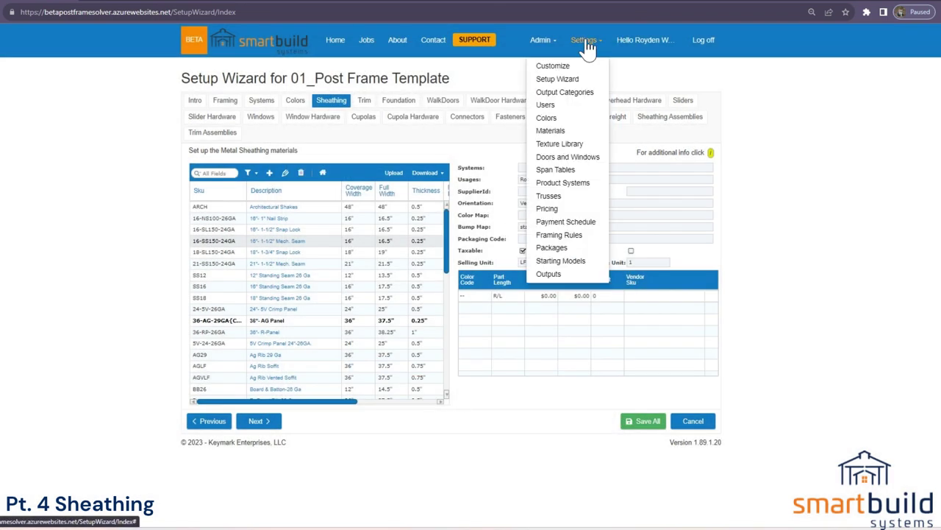
click(559, 131)
click(509, 78)
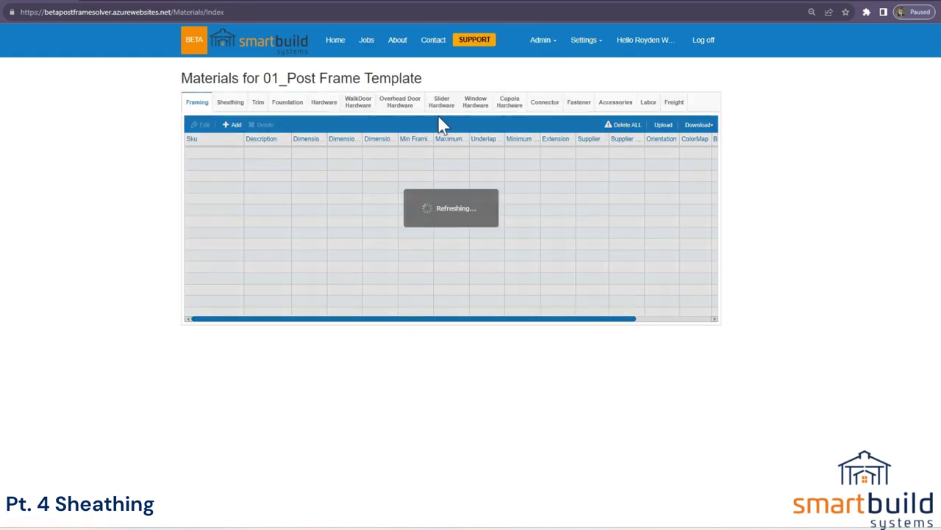
click(231, 103)
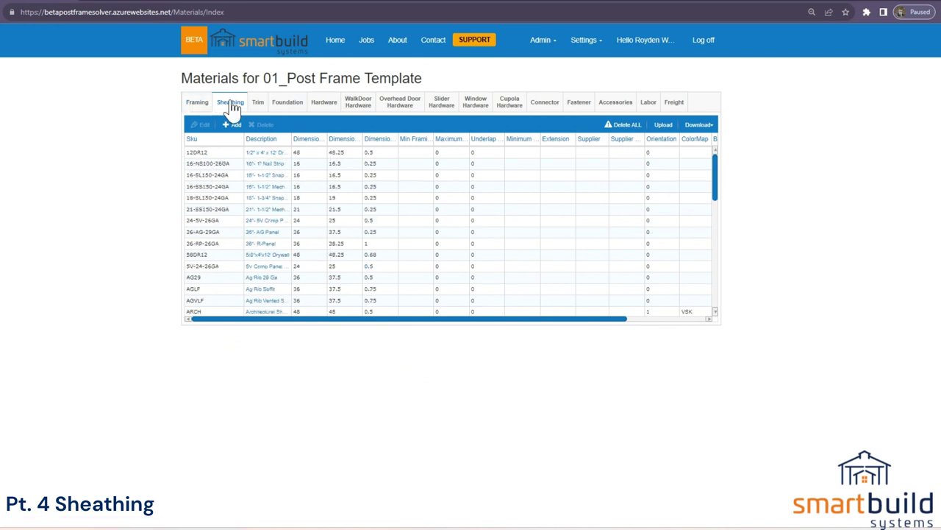
click(268, 233)
double_click(268, 234)
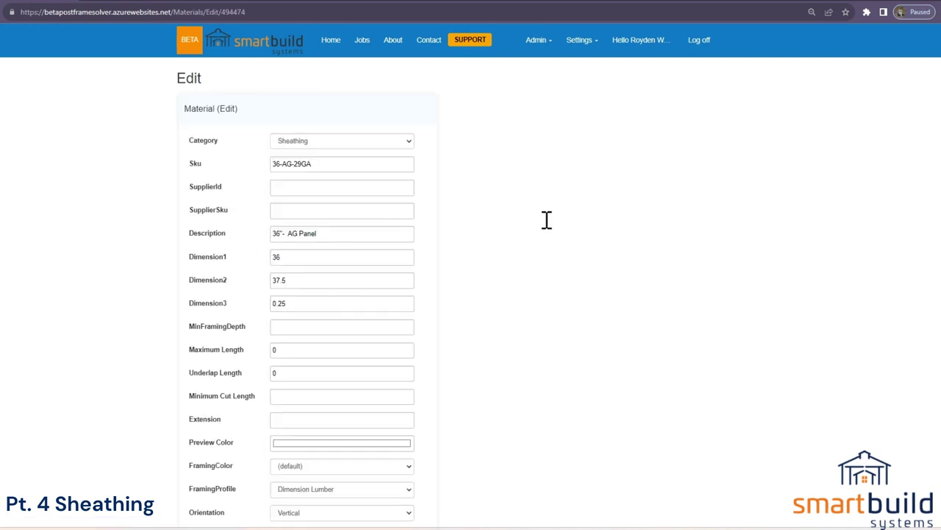
mouse_move(567, 240)
mouse_down()
mouse_move(584, 266)
mouse_move(536, 270)
mouse_move(592, 239)
mouse_move(576, 235)
mouse_up()
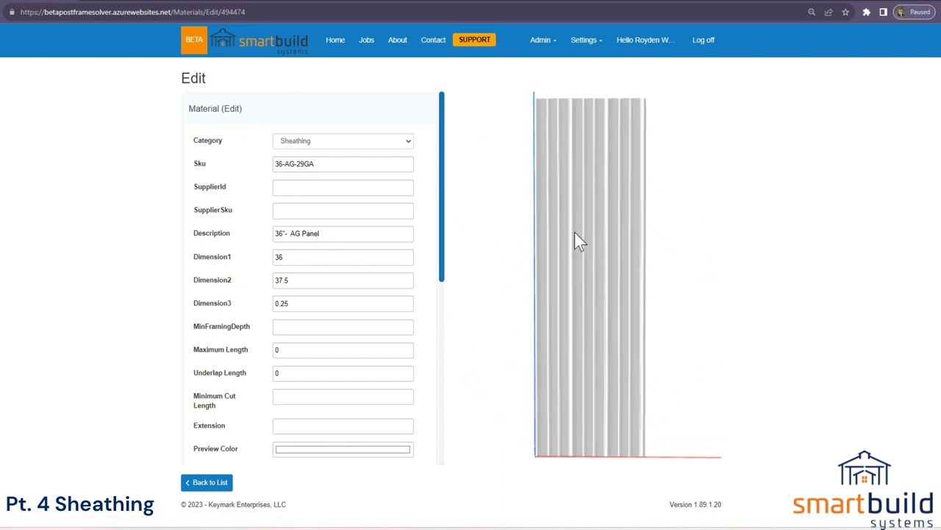
Step: Examine the AG Panel's Dimension1 and Dimension2 values and its color map size and offset settings
double_click(281, 257)
double_click(279, 283)
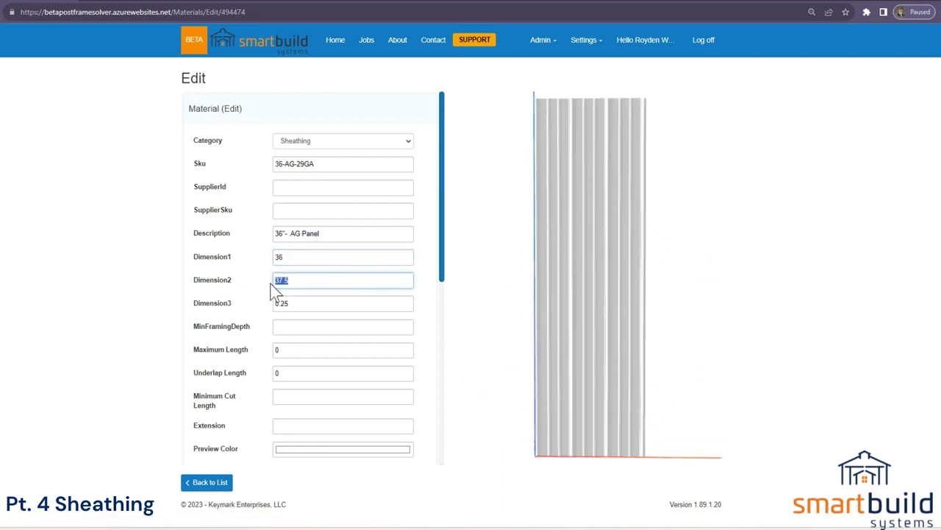
scroll(309, 353, down, 3)
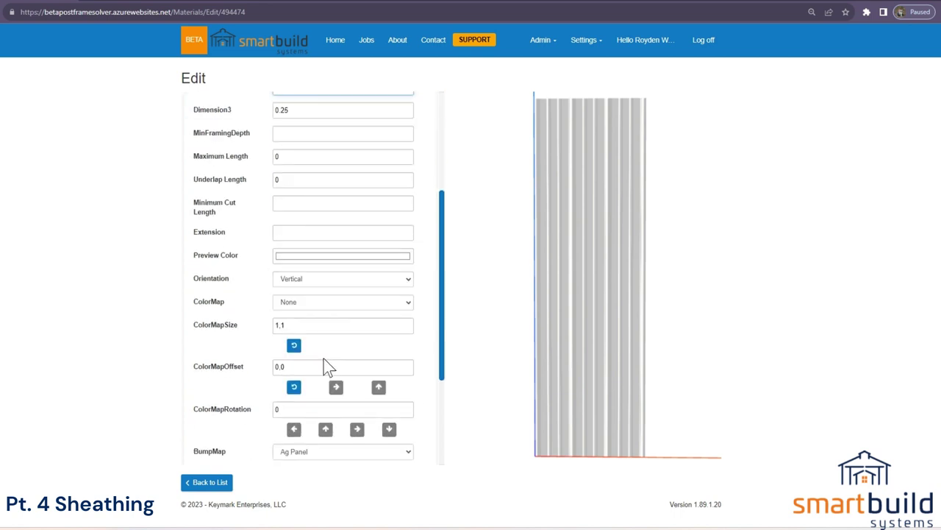
double_click(298, 326)
click(282, 368)
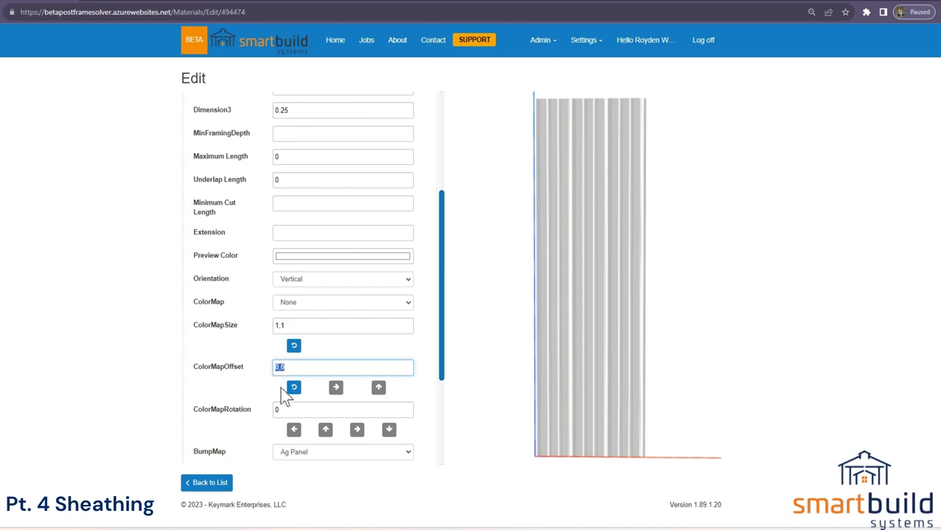
scroll(288, 386, down, 3)
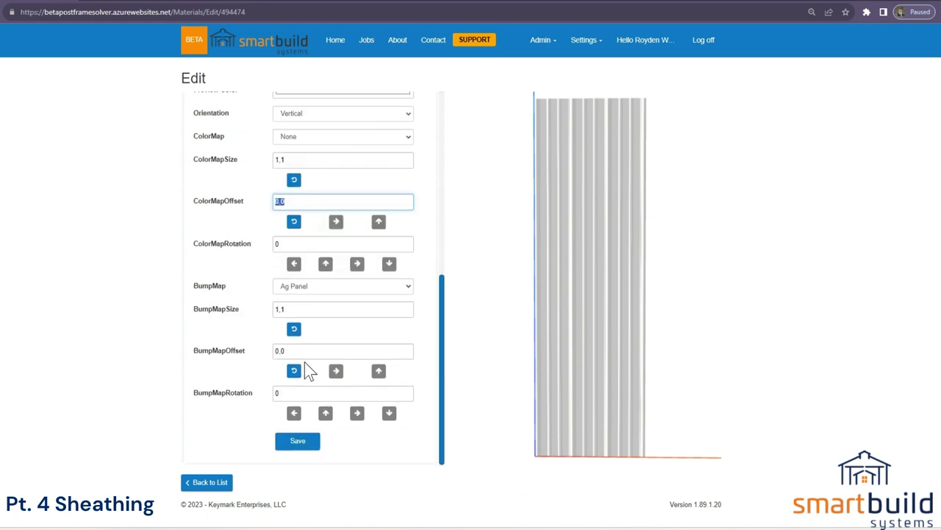
Step: Preview the AG Panel with the Standing Seam bump map and switch it back to Ag Panel
click(306, 288)
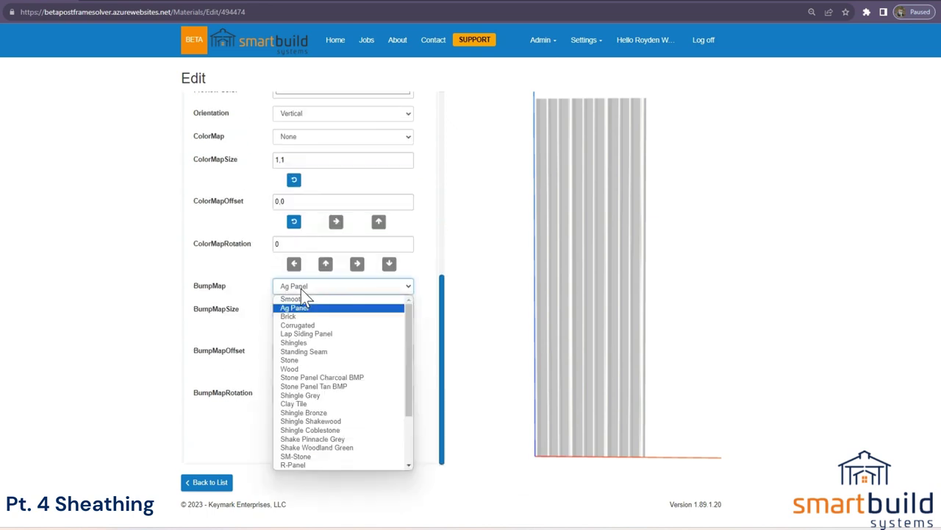
click(316, 350)
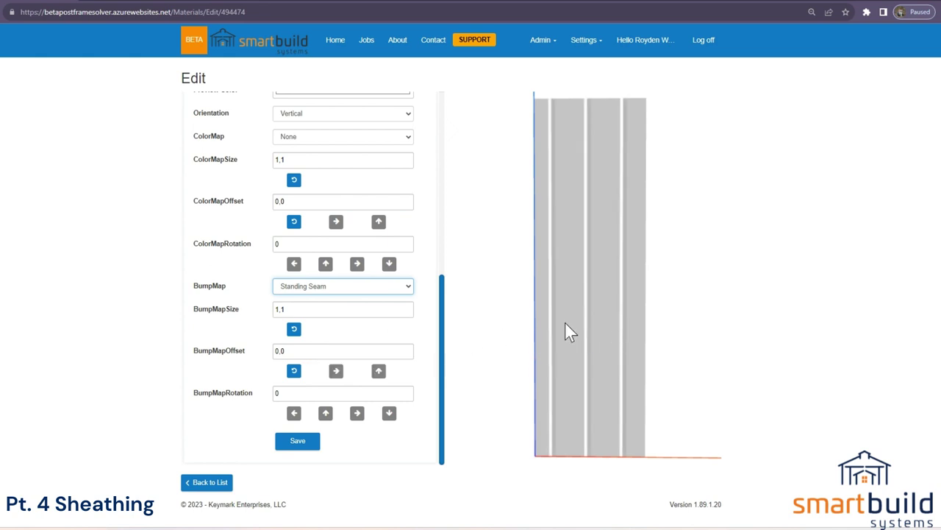
click(333, 287)
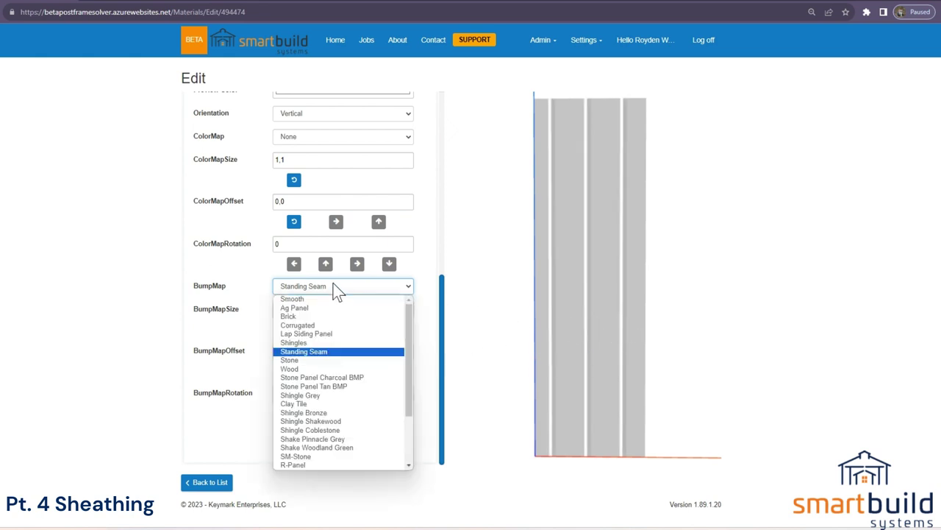
click(316, 308)
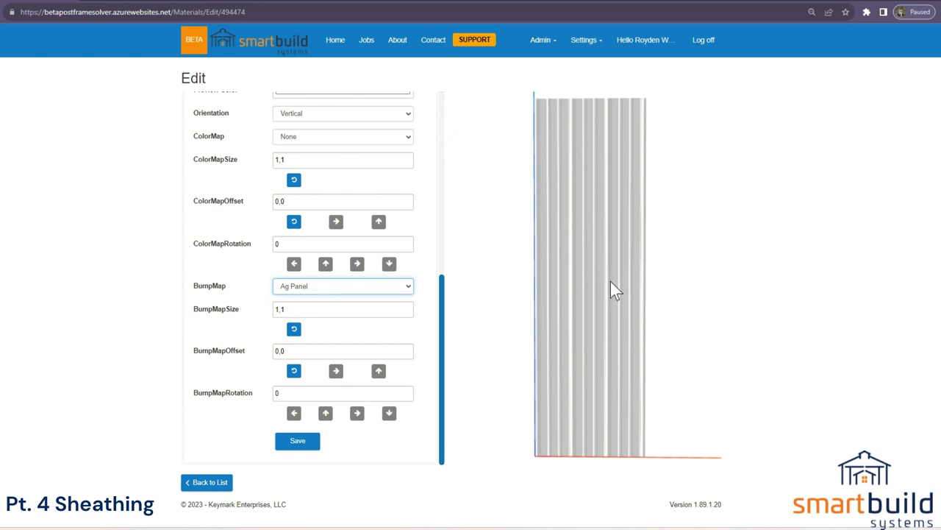
Step: Set the AG Panel's bump map size to .75,1
click(278, 309)
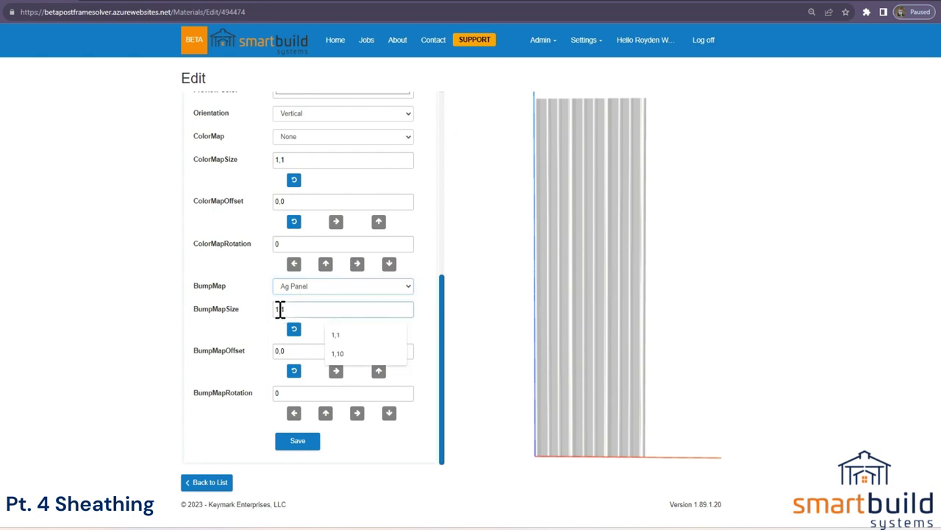
key(BackSpace)
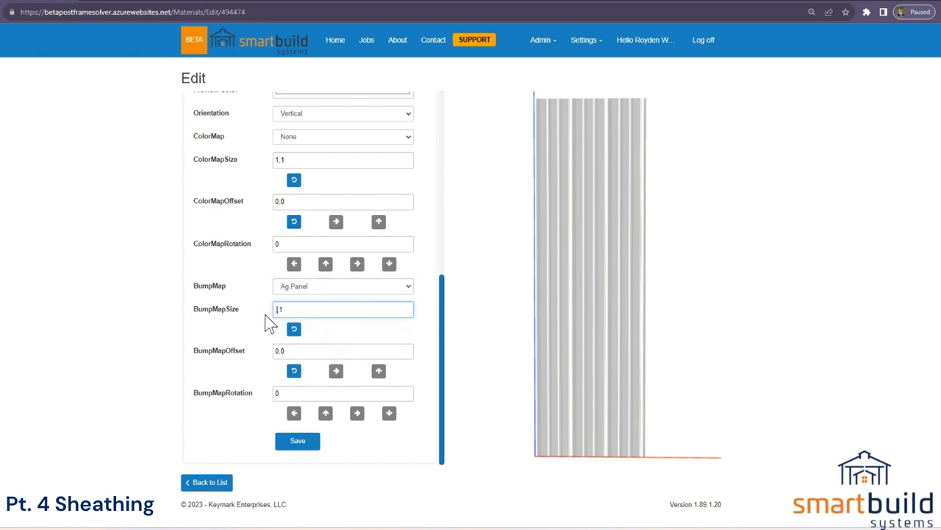
text(.75)
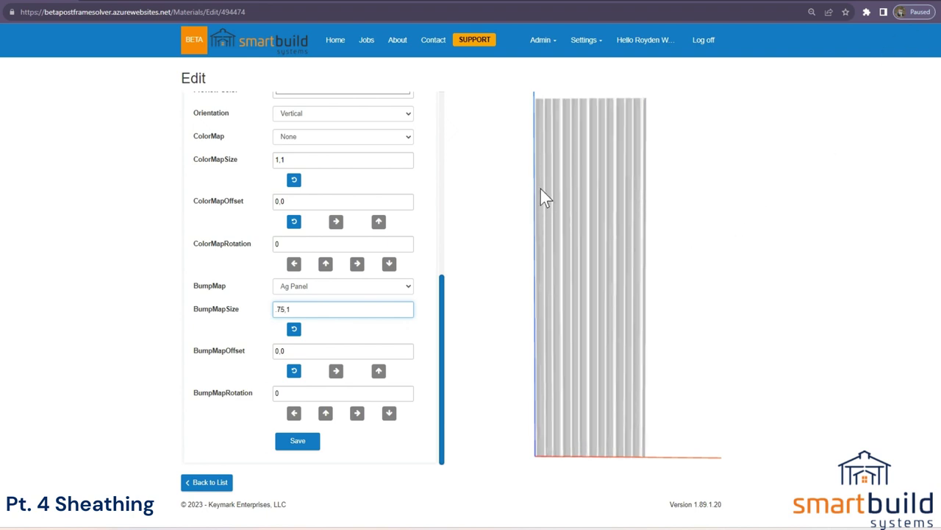
click(282, 331)
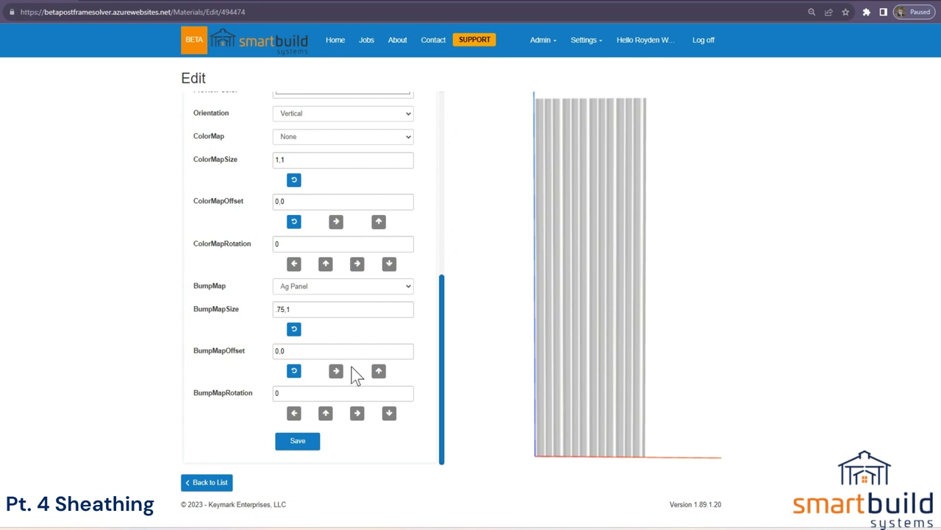
Step: Leave the material record unsaved, return to the Setup Wizard's sheathing list and open the Asphalt Shingle for editing
scroll(351, 367, up, 10)
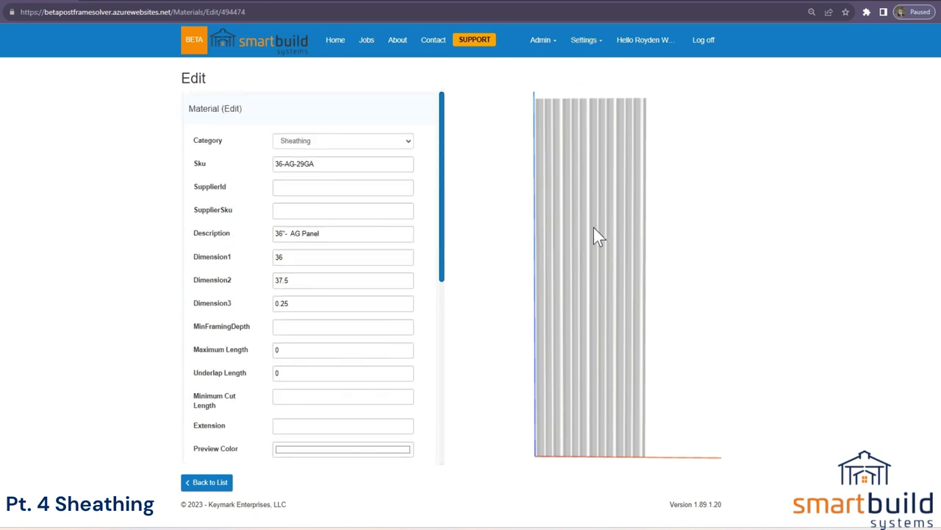
click(571, 59)
click(539, 80)
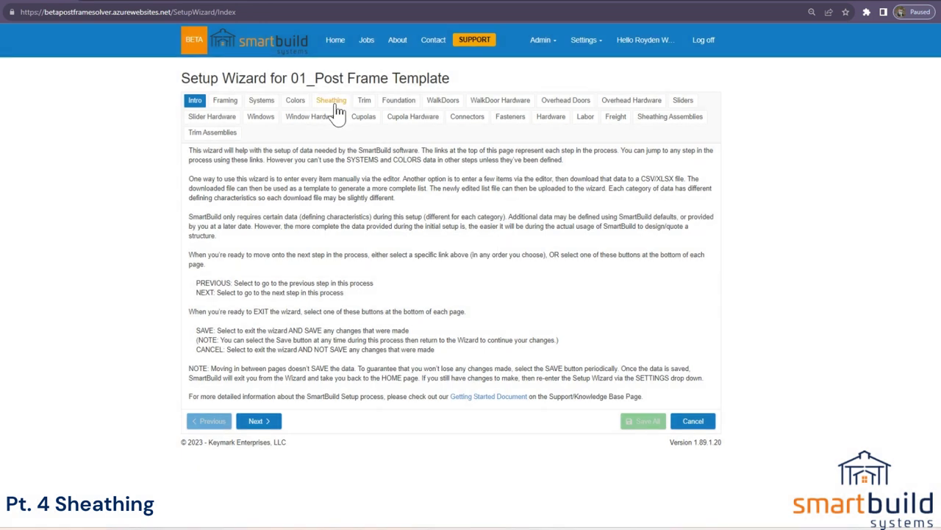
click(335, 106)
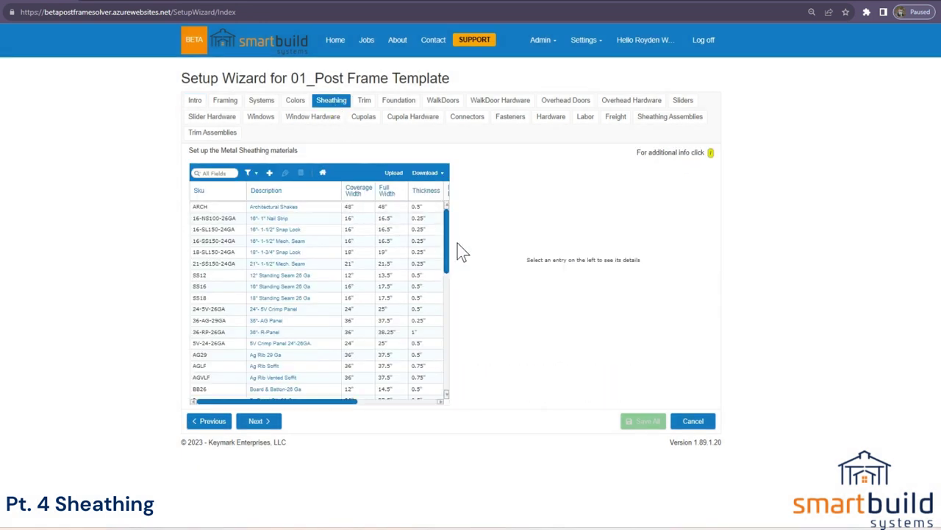
drag(450, 251, 447, 297)
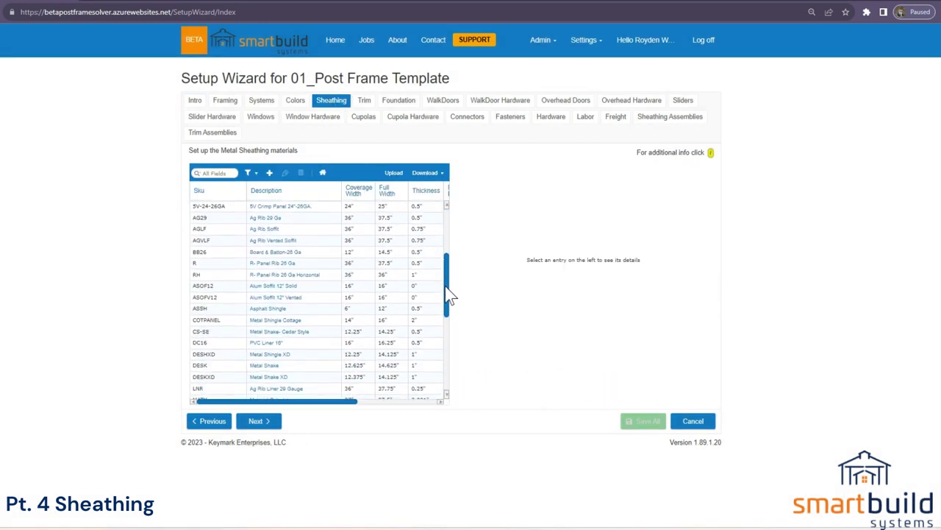
click(325, 309)
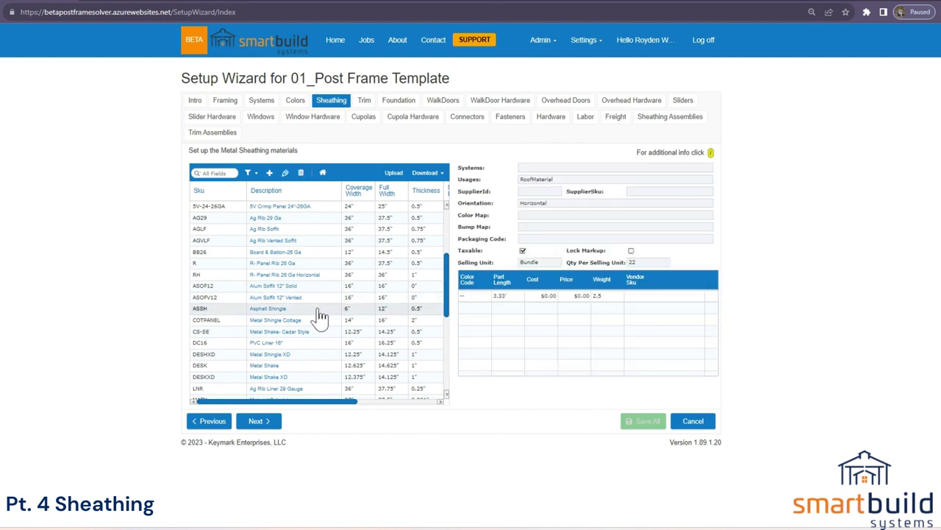
double_click(321, 314)
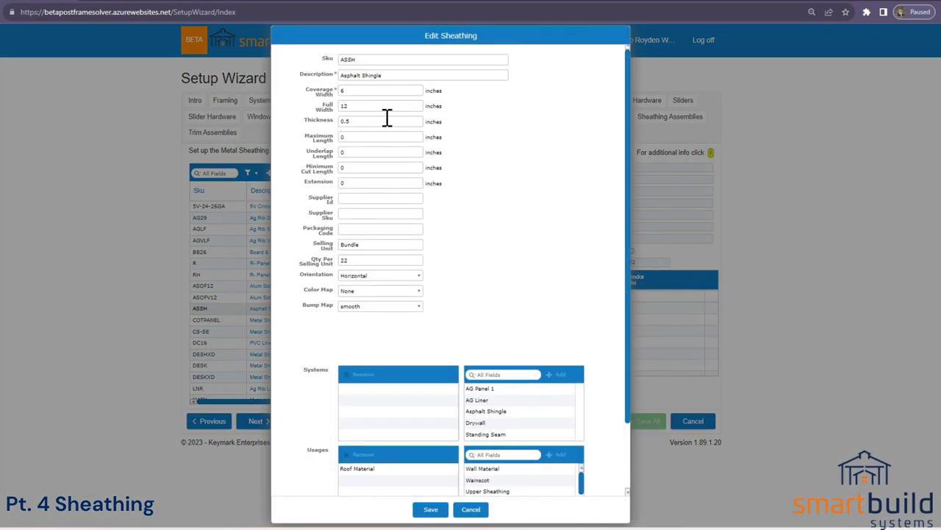
Step: Examine the Asphalt Shingle's coverage width, full width, selling unit, quantity per selling unit and pricing section
double_click(343, 92)
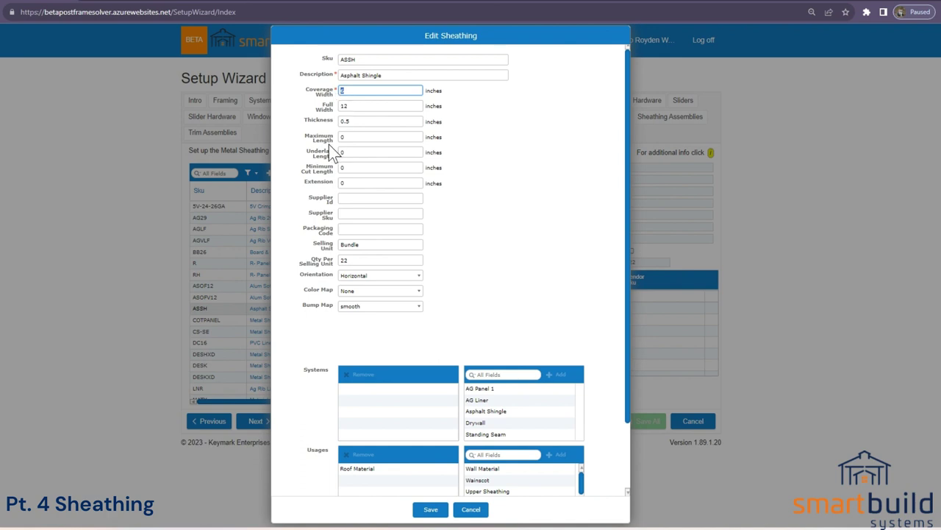
double_click(353, 106)
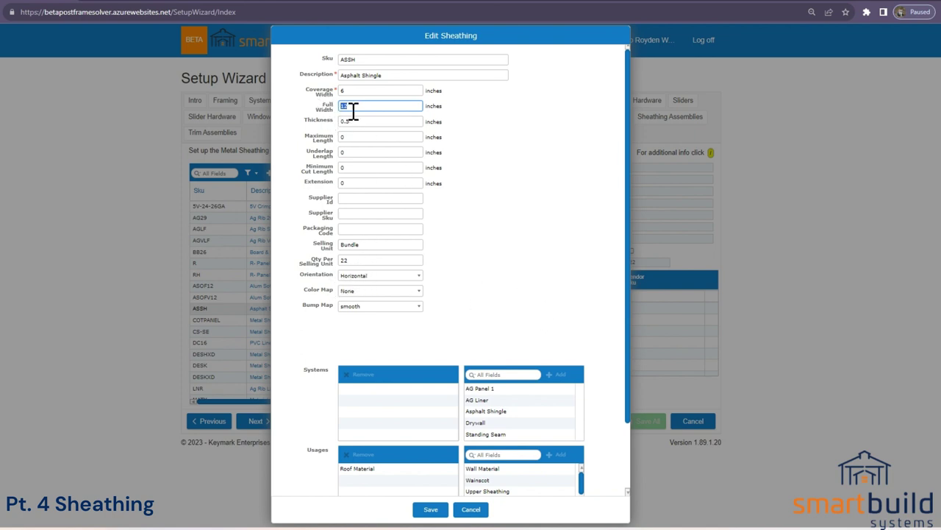
click(346, 90)
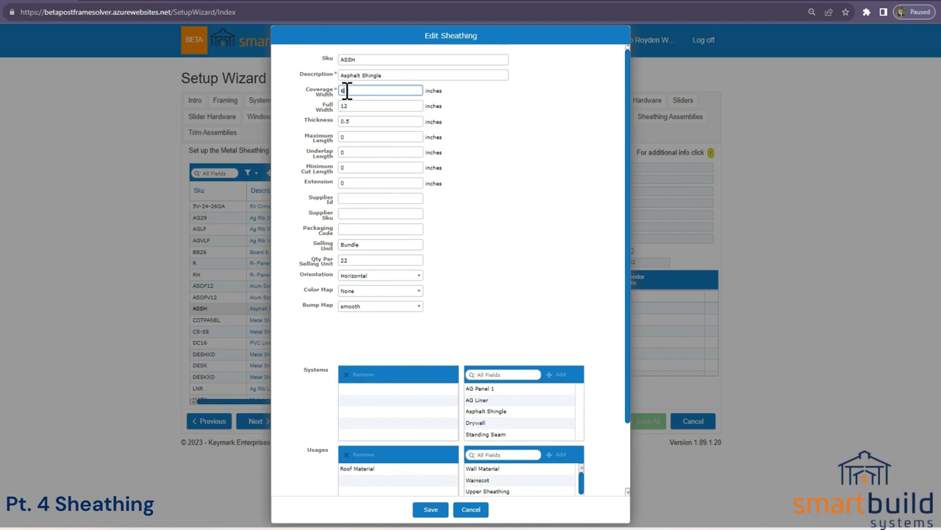
key(Tab)
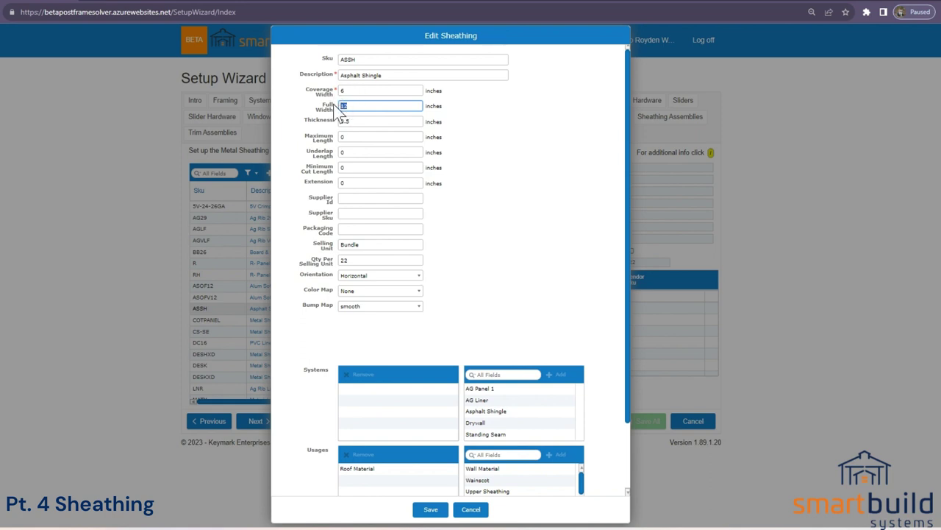
click(346, 89)
click(357, 105)
double_click(357, 105)
double_click(360, 244)
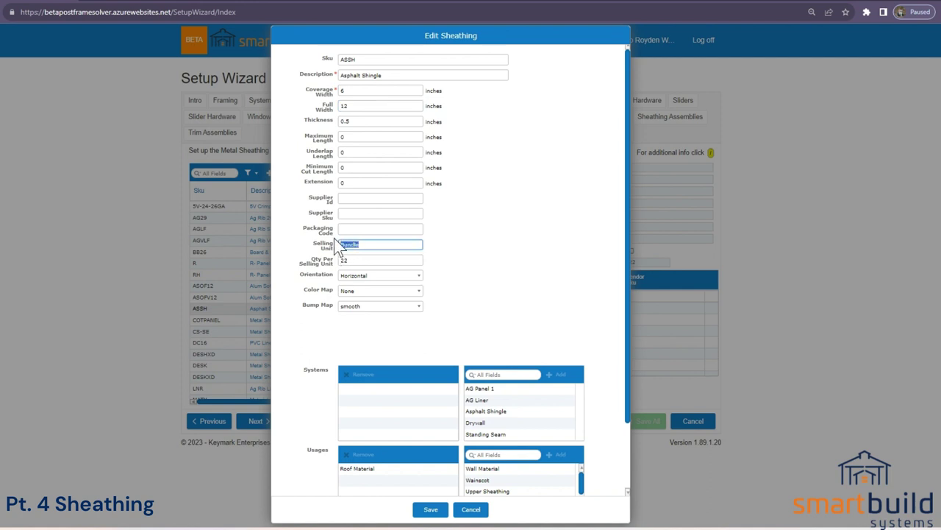
double_click(343, 261)
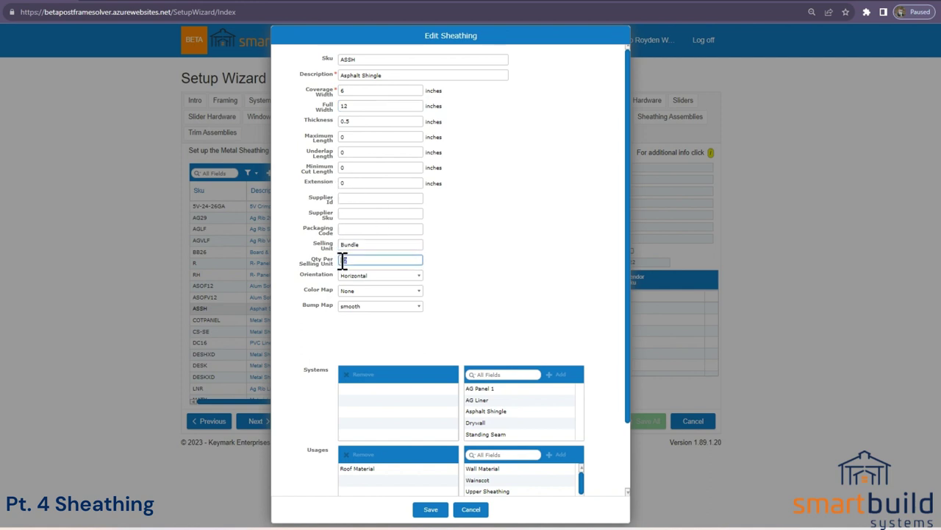
click(337, 269)
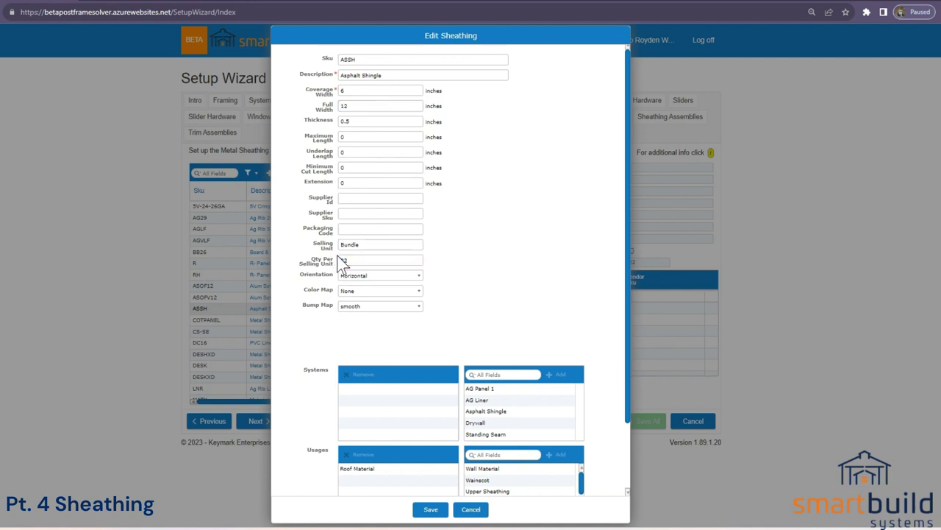
scroll(465, 362, down, 2)
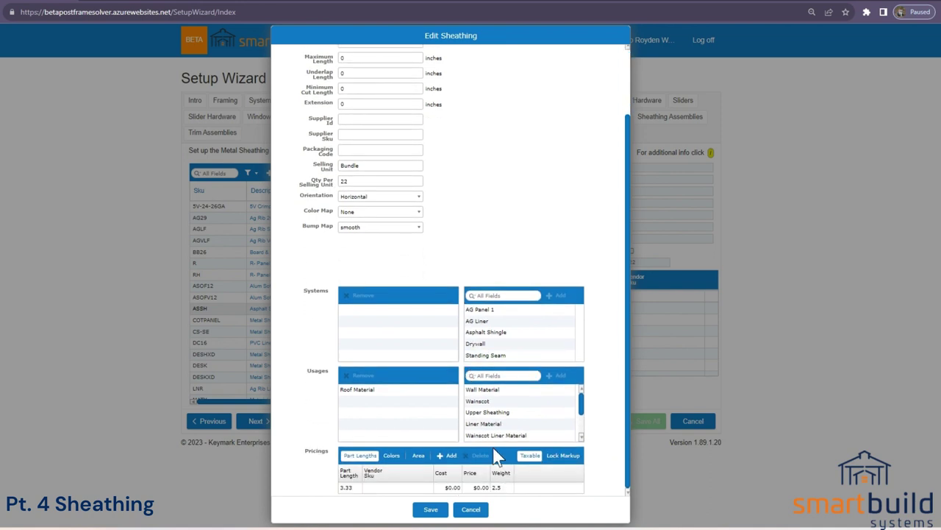
Step: Set both the cost and the price of the Asphalt Shingle's part-length row to $30.00
double_click(356, 166)
click(450, 486)
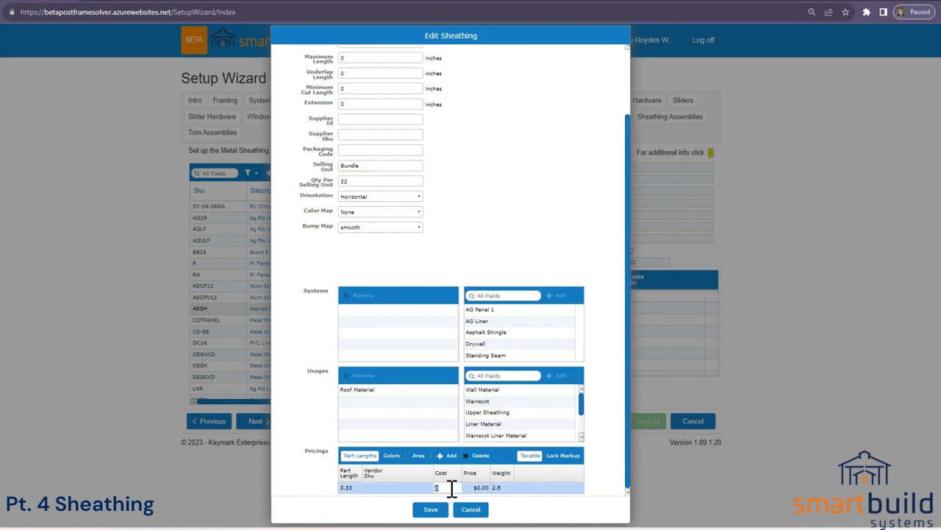
text(30)
click(484, 489)
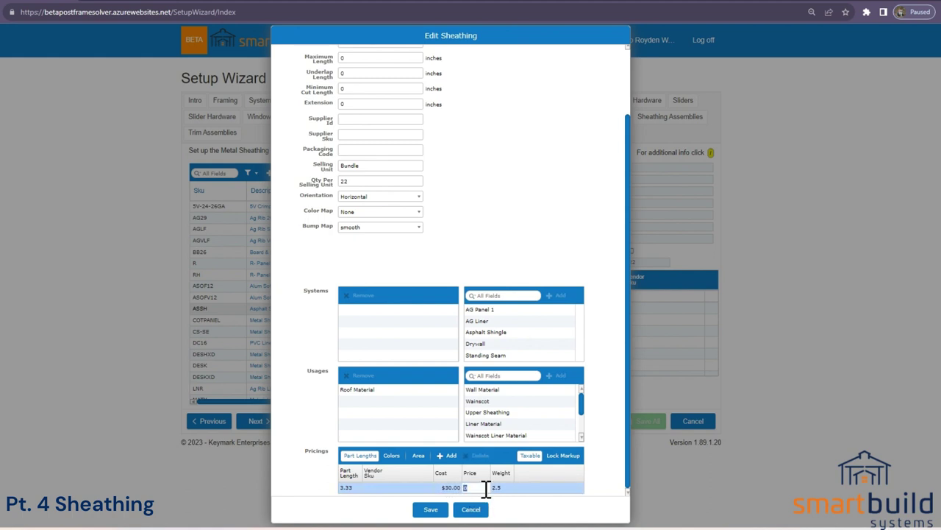
key(BackSpace)
text(30)
key(Return)
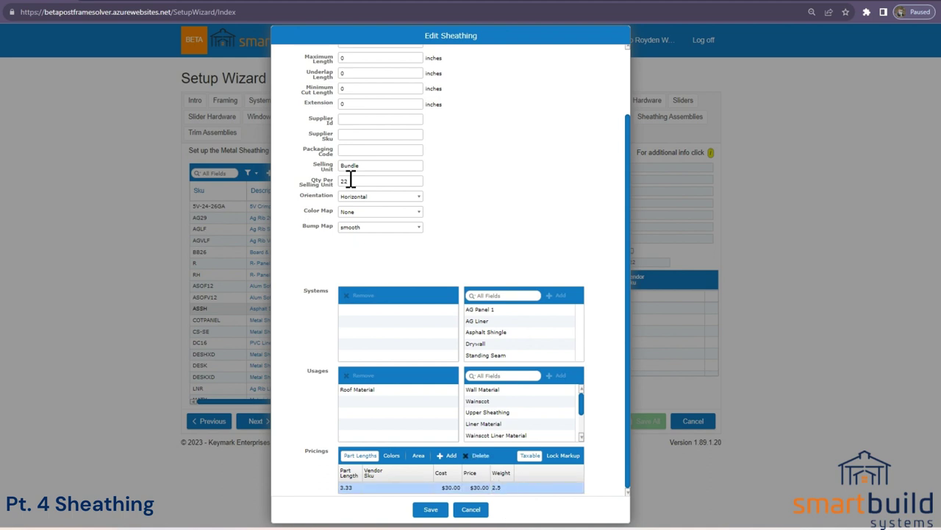
scroll(375, 144, up, 2)
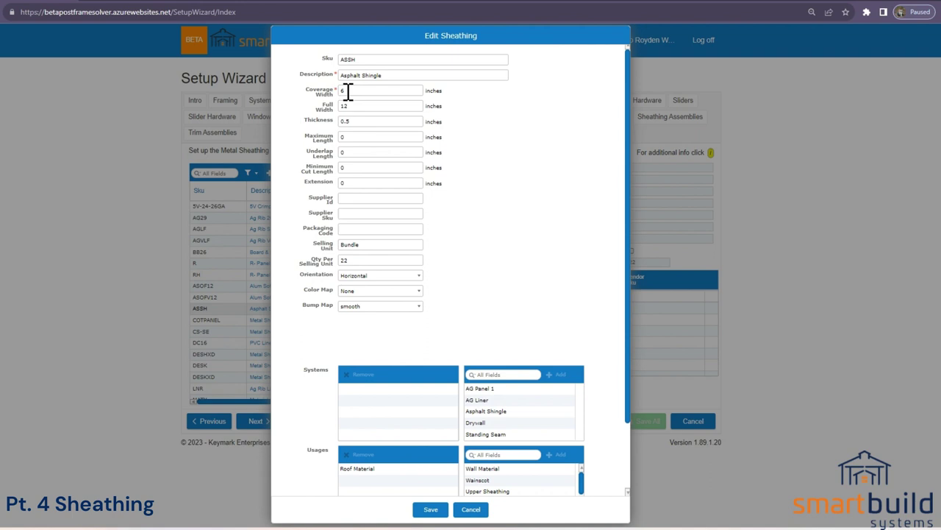
Step: Compare the Asphalt Shingle's widths, selling unit and quantity per selling unit with its part-length pricing, and close the record without saving
scroll(364, 442, down, 2)
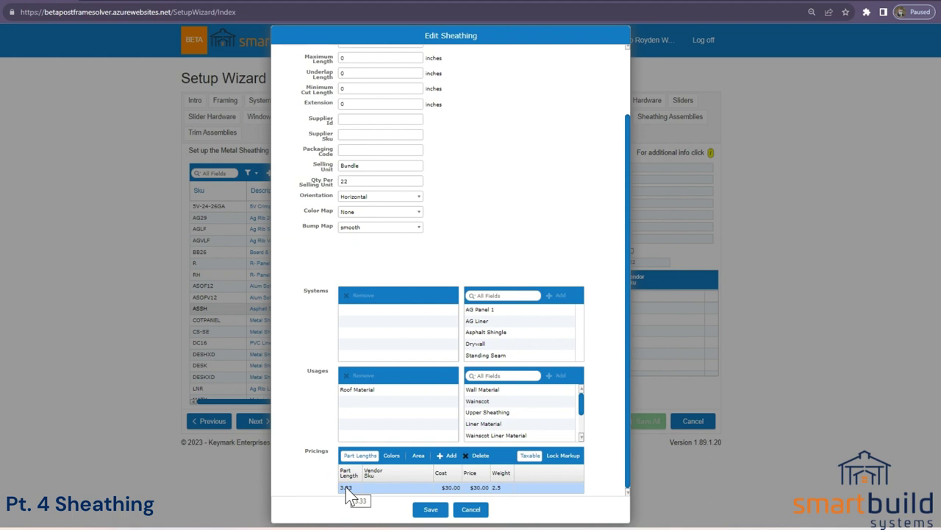
scroll(374, 447, up, 2)
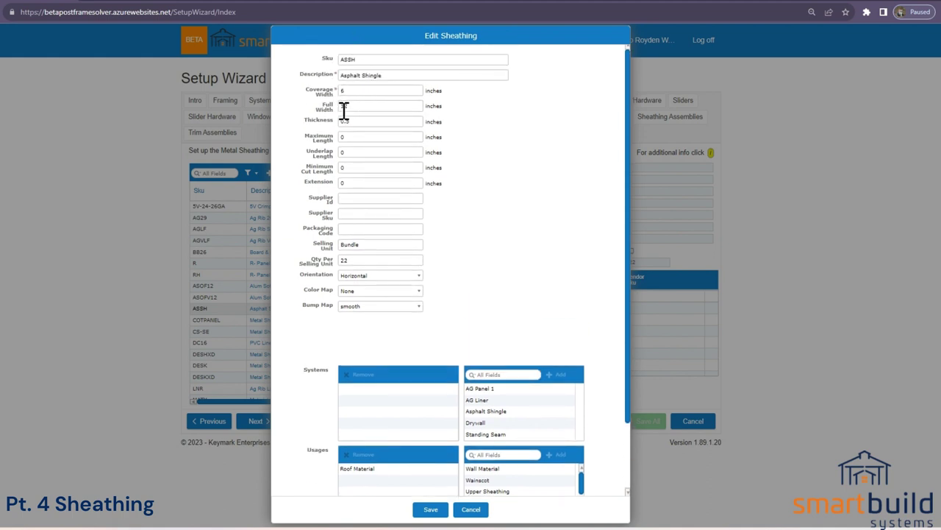
scroll(353, 331, down, 2)
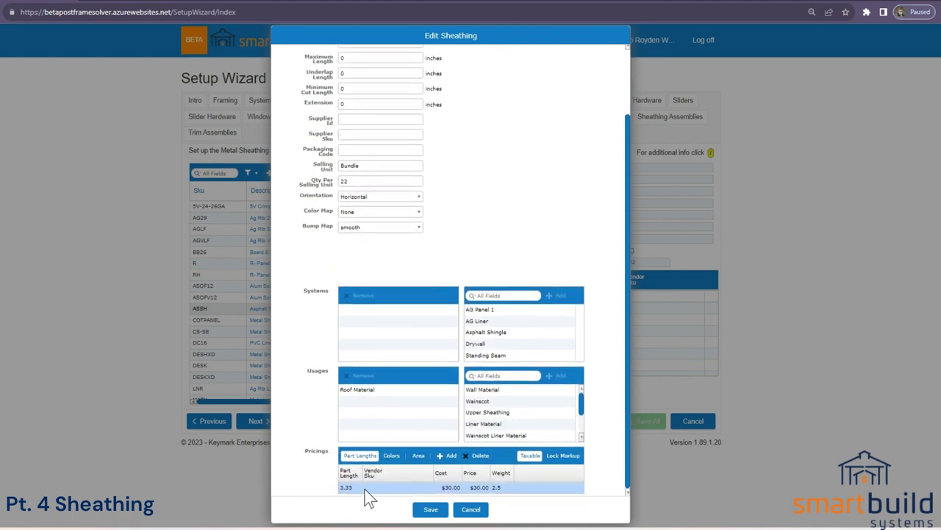
scroll(427, 324, up, 2)
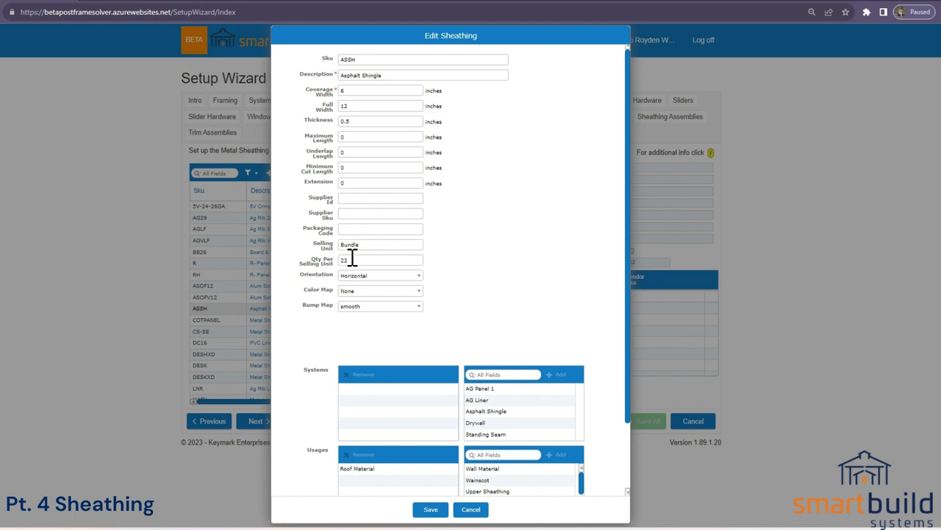
scroll(368, 294, down, 2)
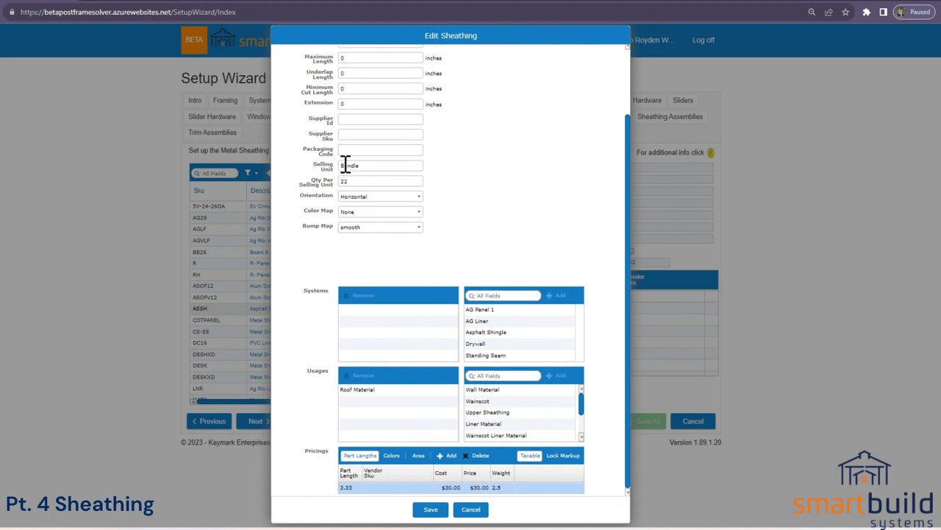
scroll(390, 210, up, 2)
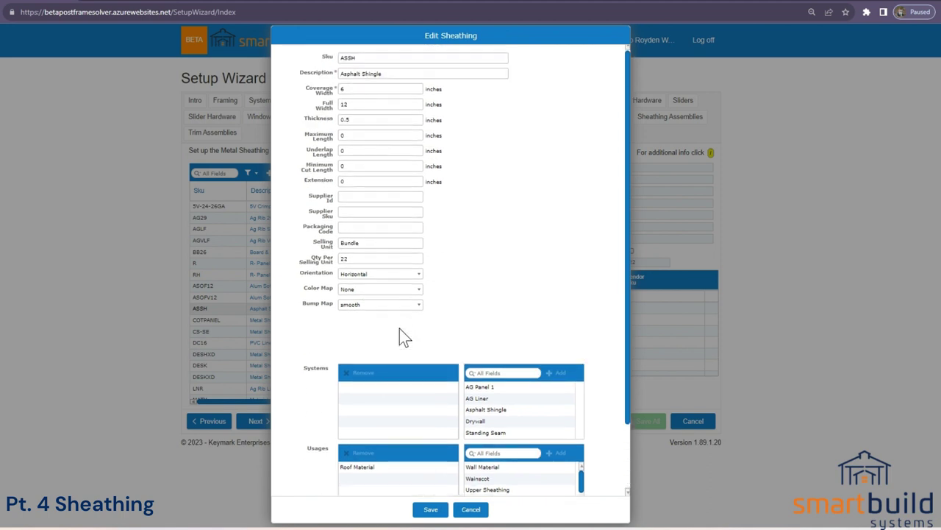
scroll(399, 329, down, 2)
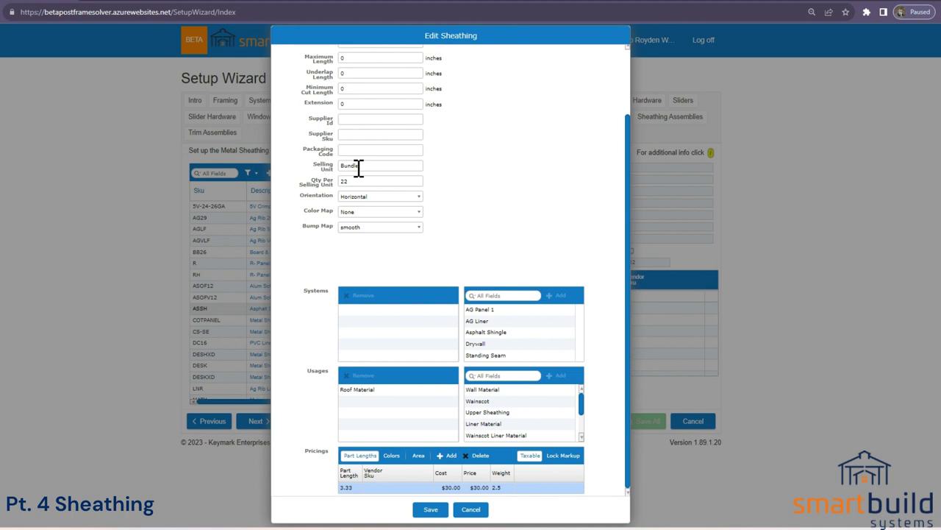
double_click(360, 180)
click(471, 511)
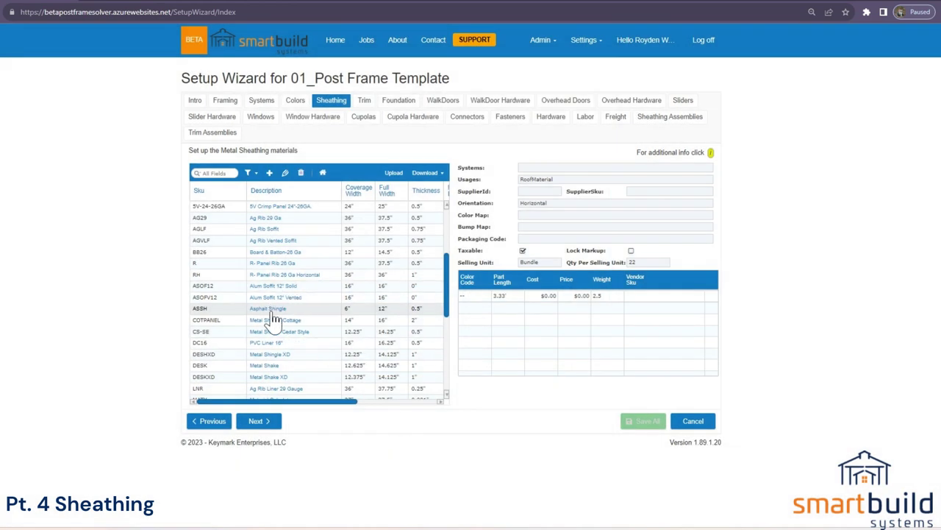
Step: Open the Vinyl Siding 4" Lap sheathing for editing and examine its coverage width, bump map, usages and pricing
scroll(283, 328, down, 5)
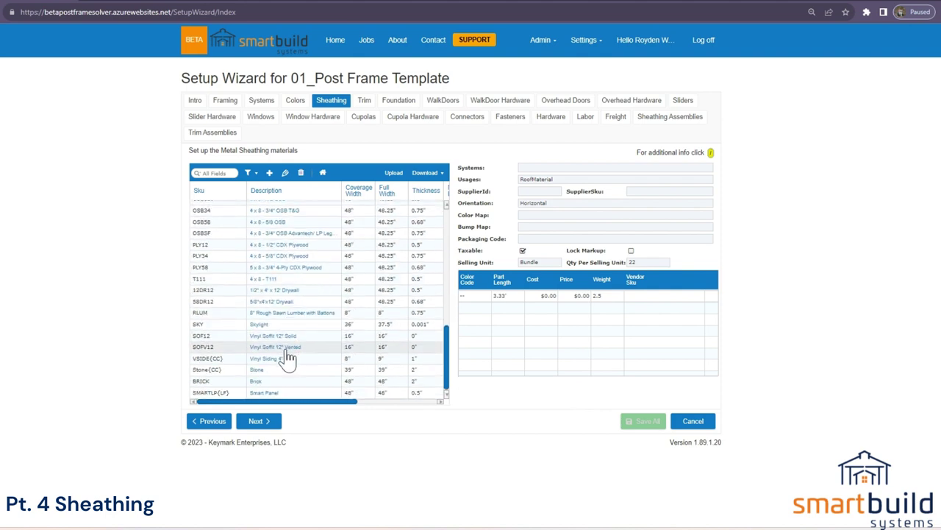
double_click(286, 359)
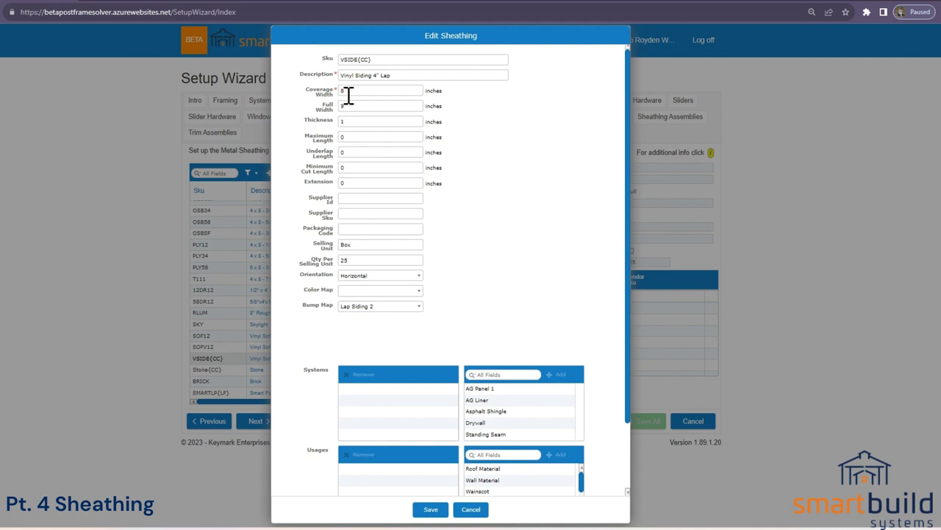
double_click(348, 91)
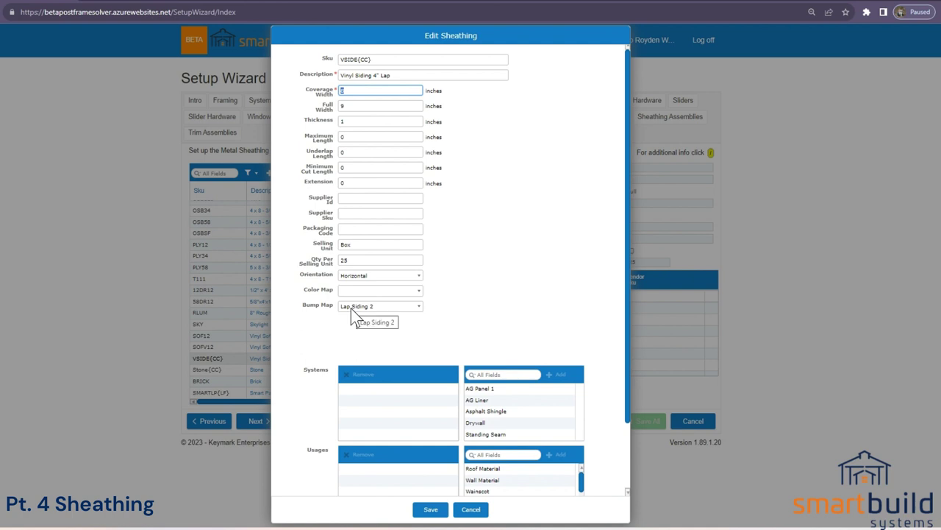
scroll(395, 355, down, 1)
scroll(395, 356, down, 2)
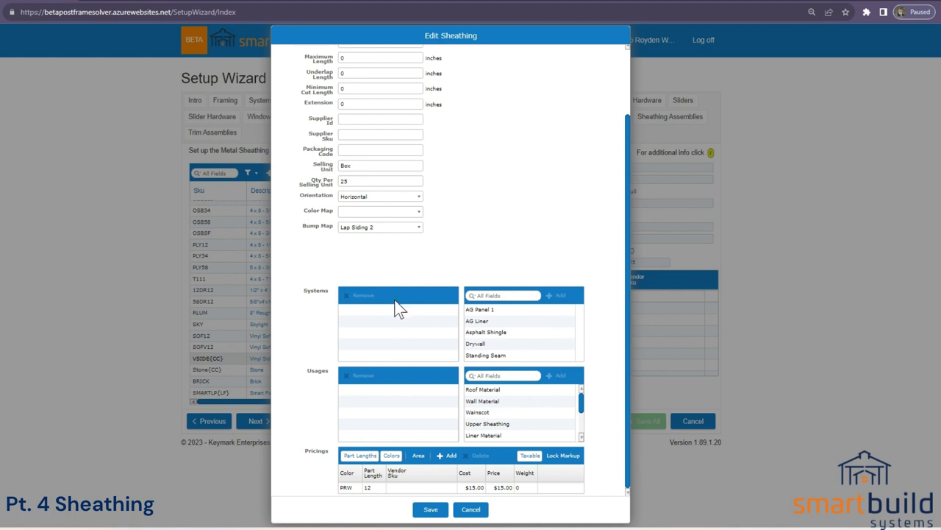
Step: Add the Wall Material, Wainscot and Upper Sheathing usages to the Vinyl Siding 4" Lap
click(482, 401)
click(557, 376)
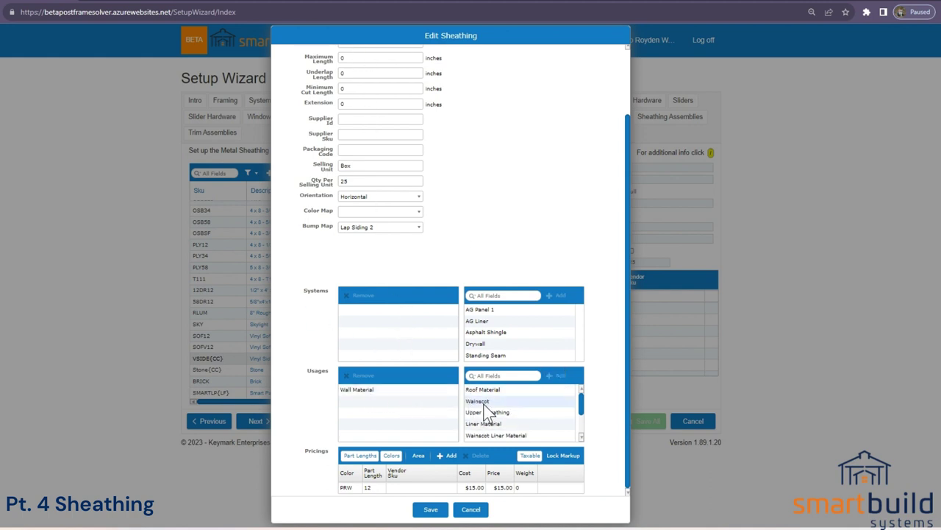
click(557, 376)
click(510, 404)
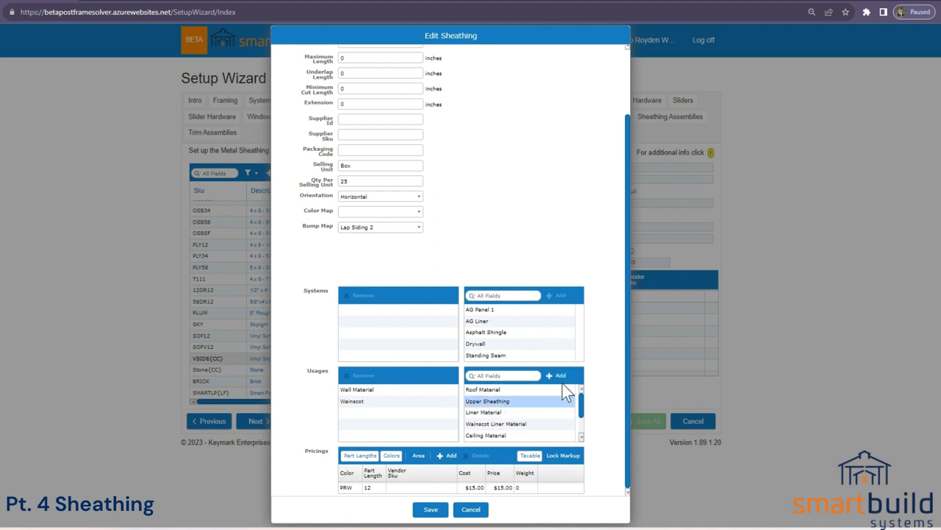
click(560, 376)
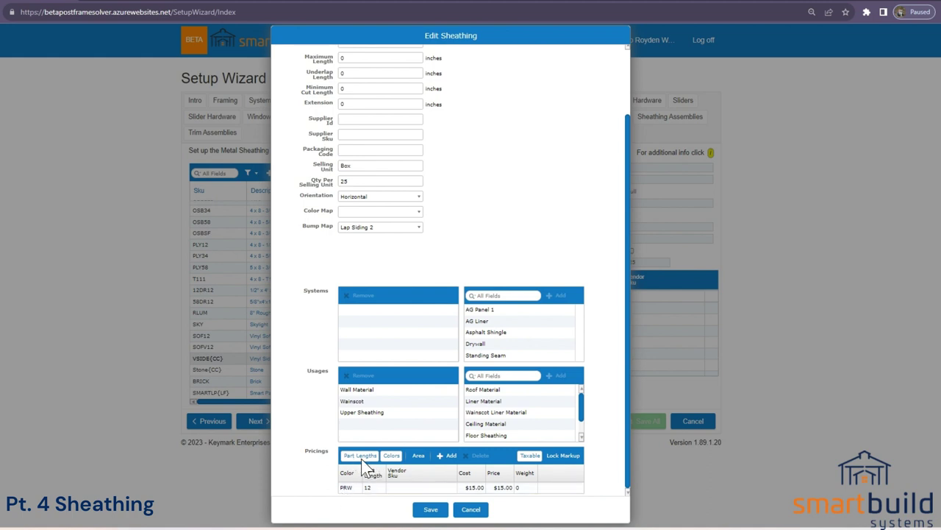
Step: Check the Vinyl Siding's coverage width, selling unit and quantity per selling unit
scroll(481, 234, up, 3)
double_click(350, 91)
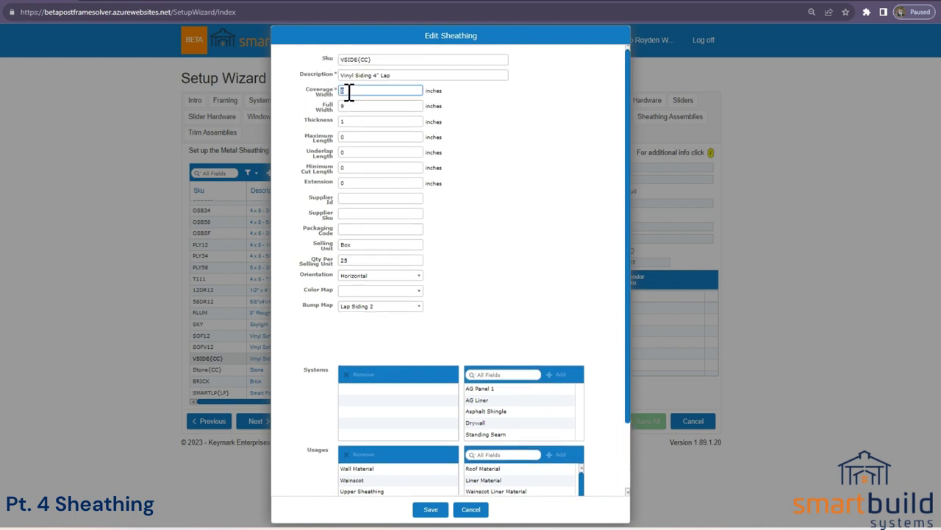
drag(350, 90, 338, 91)
scroll(385, 174, down, 2)
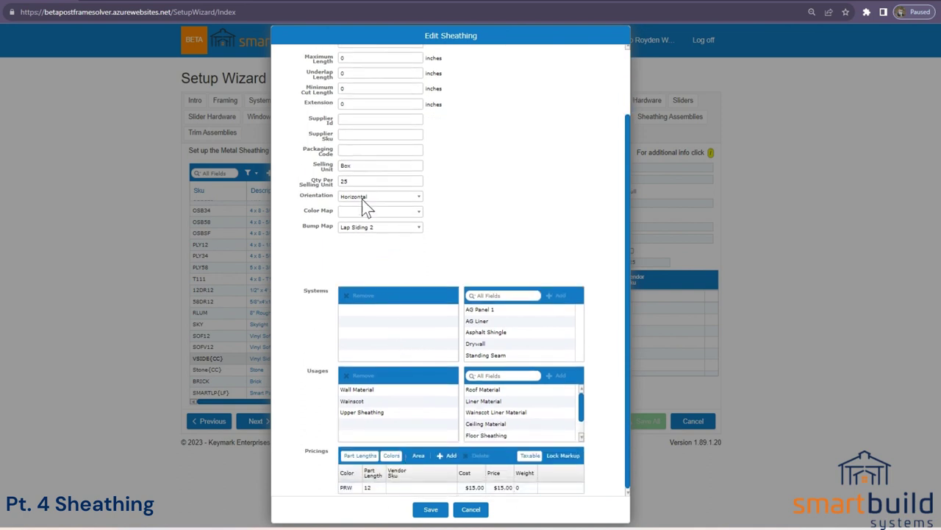
click(351, 168)
double_click(346, 182)
Step: Set both the cost and the price of the Vinyl Siding's PRW pricing row to $50.00
click(474, 490)
click(474, 488)
text(50)
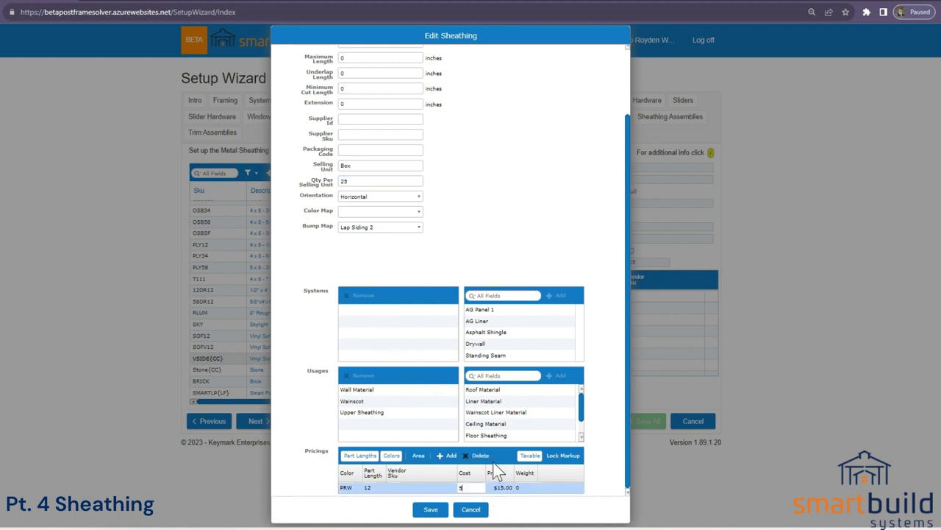
click(503, 487)
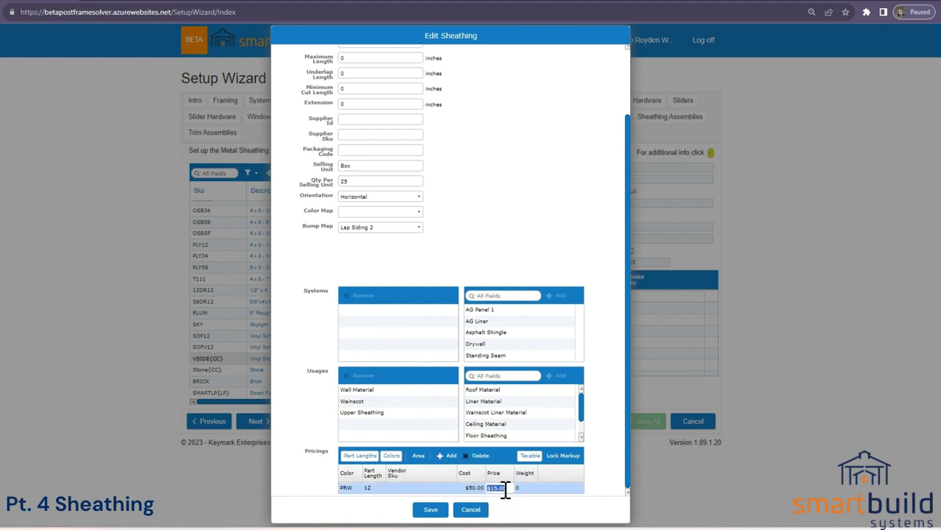
key(BackSpace)
text(50)
Step: Compare the Vinyl Siding's selling unit with its pricing row, and close the record without saving
scroll(393, 195, up, 2)
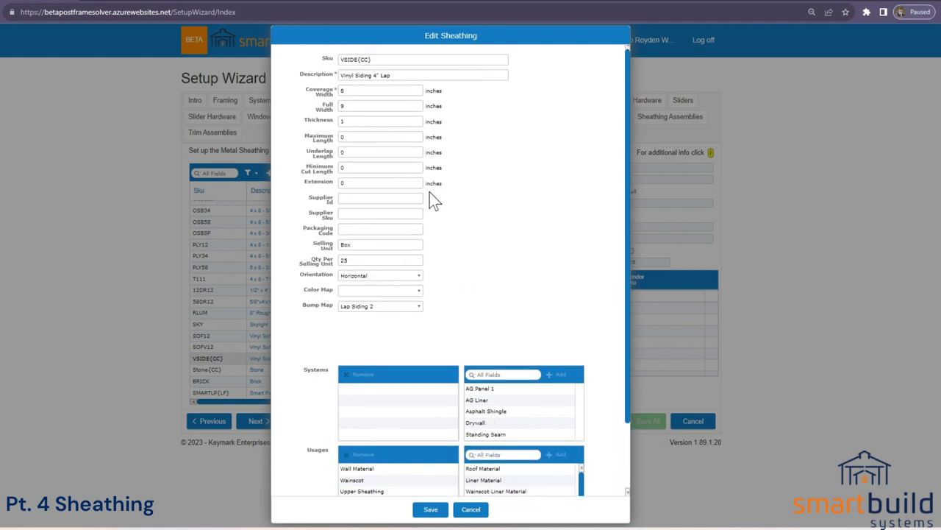
click(361, 247)
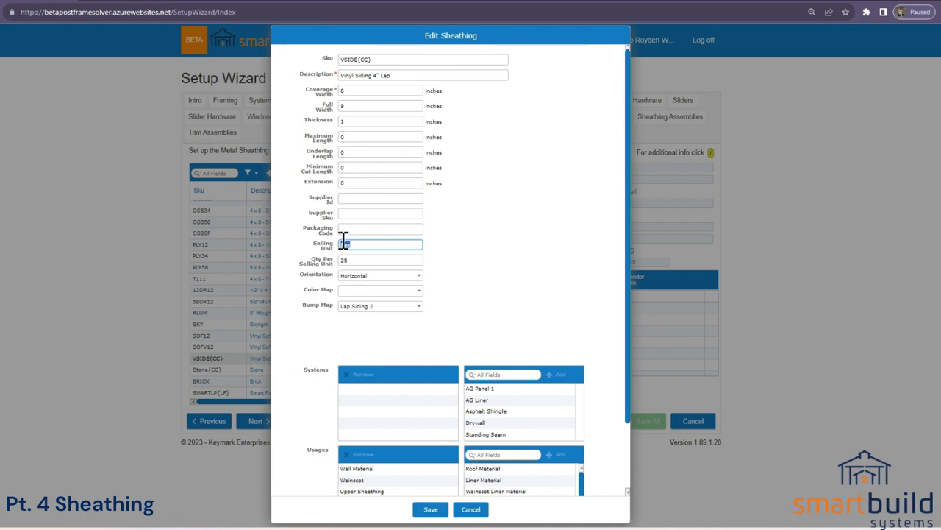
scroll(411, 368, down, 1)
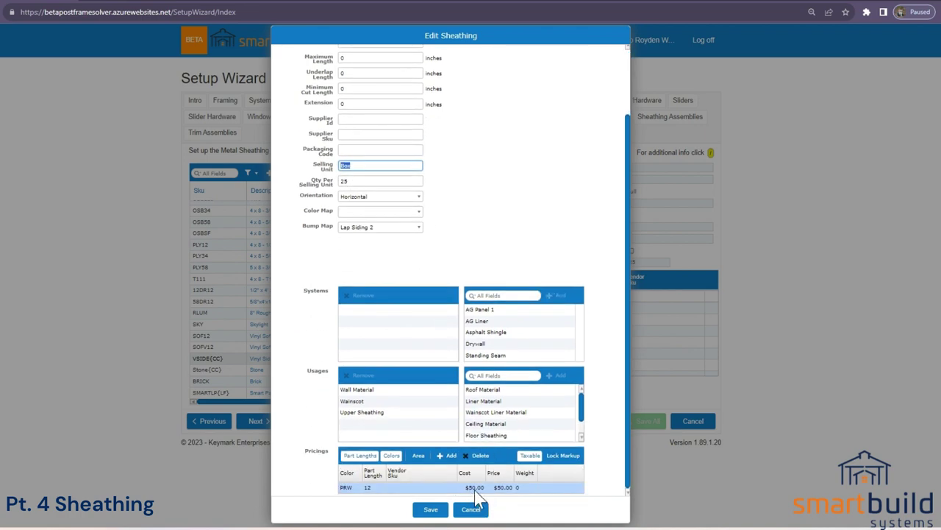
click(475, 508)
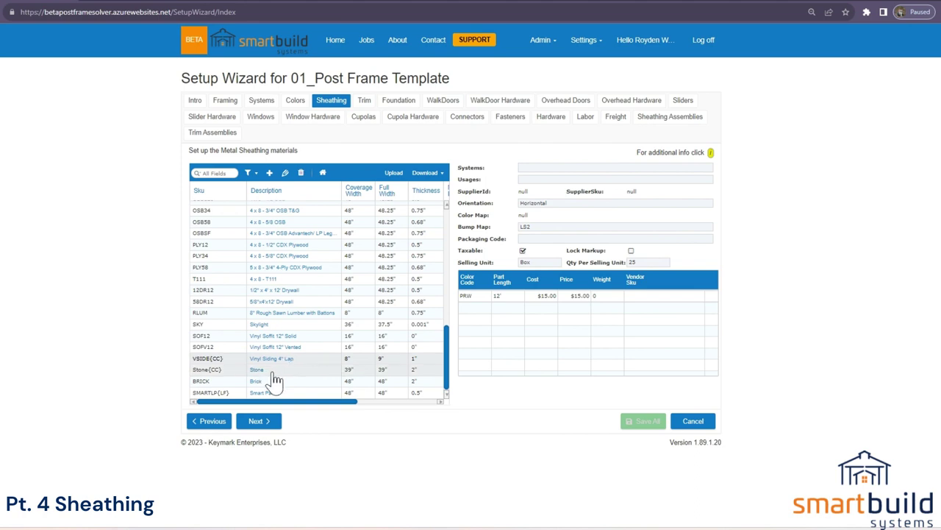
Step: Open the Stone sheathing for editing and examine its coverage width, full width, thickness, selling unit and quantity per selling unit
double_click(273, 371)
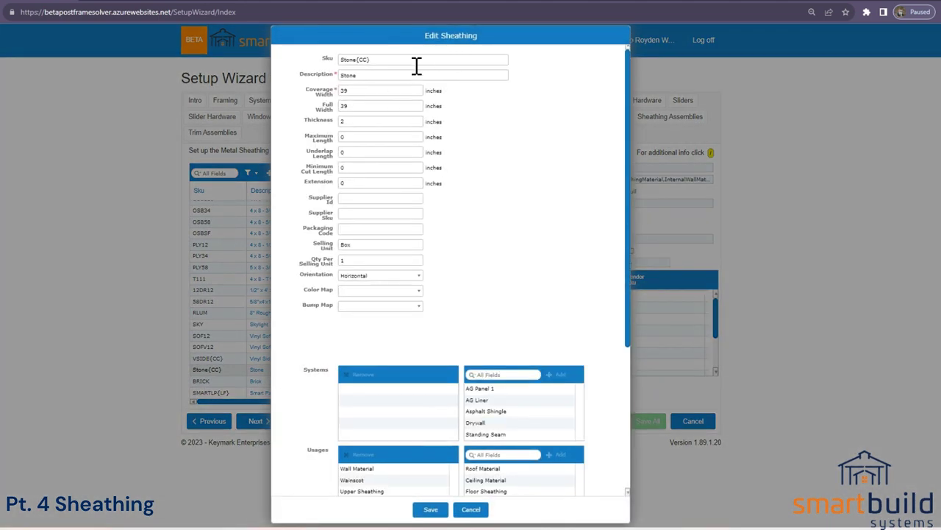
double_click(353, 92)
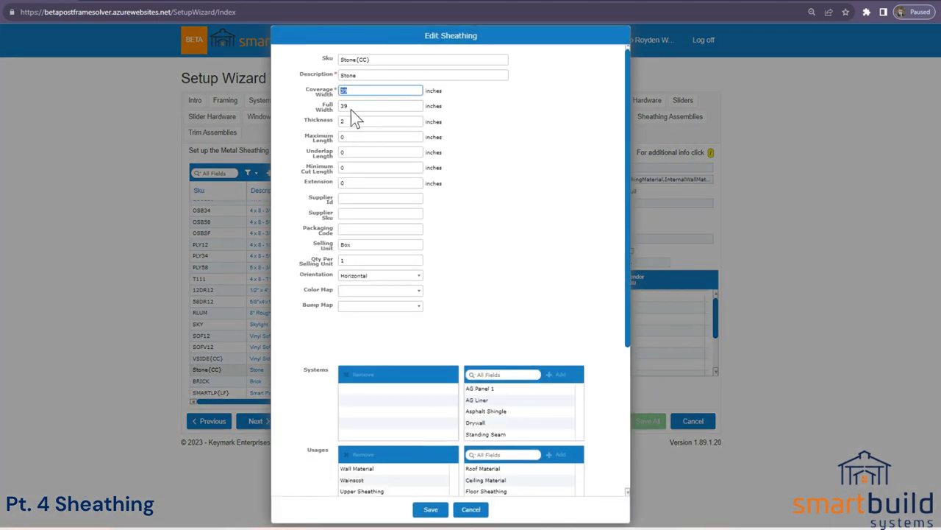
double_click(353, 245)
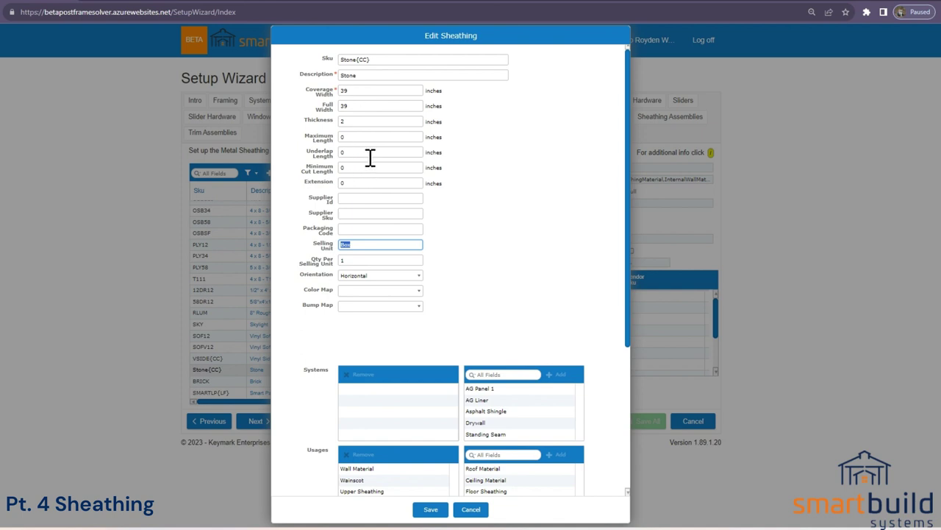
click(351, 247)
double_click(351, 247)
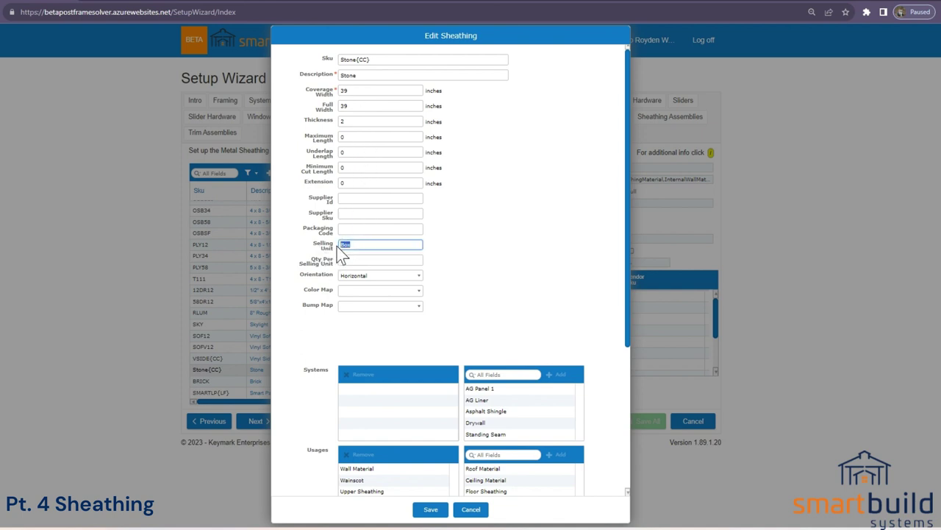
double_click(359, 106)
double_click(343, 91)
double_click(351, 107)
double_click(344, 245)
double_click(353, 106)
double_click(343, 91)
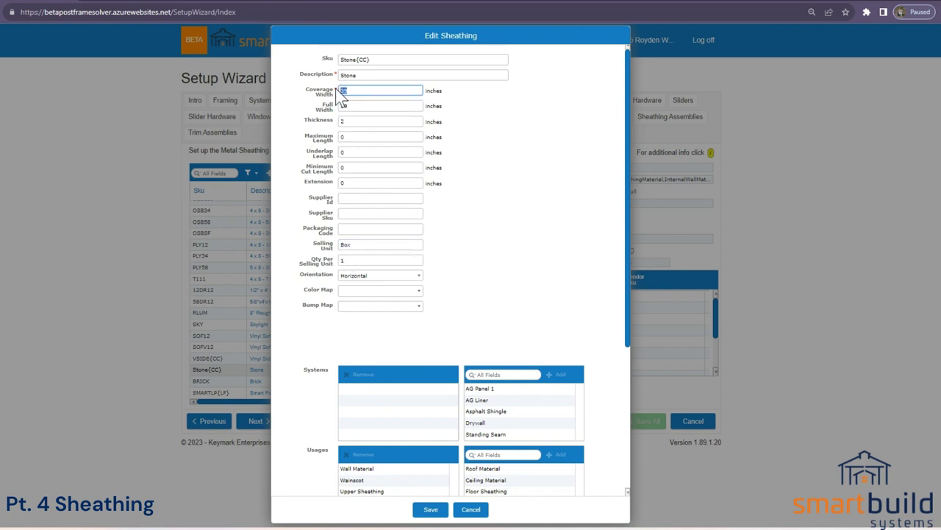
double_click(355, 260)
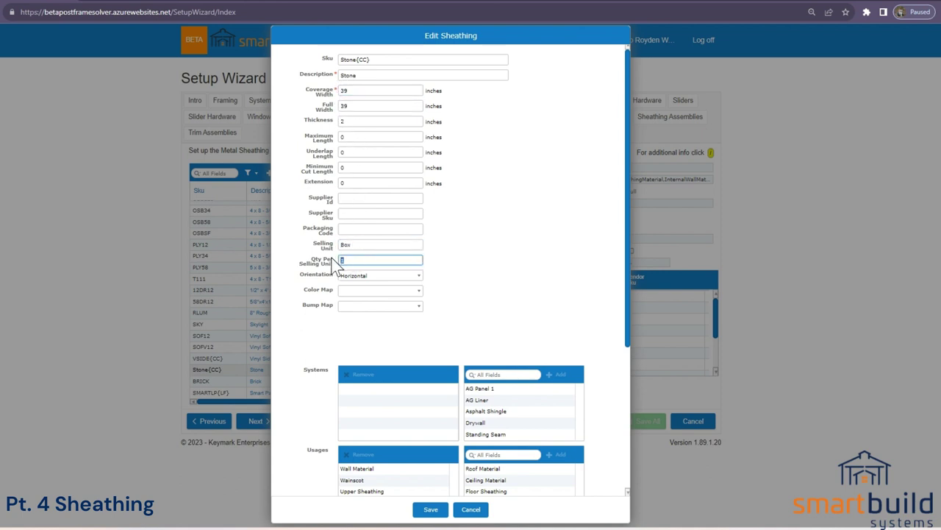
double_click(350, 123)
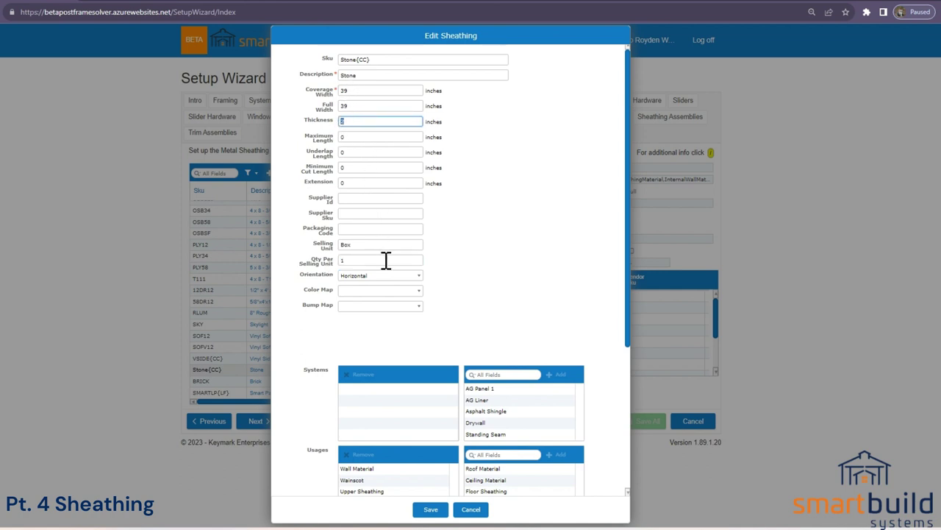
Step: Review the Stone sheathing's usages and its part length, cost and price per color, and close the record without saving
scroll(398, 295, down, 3)
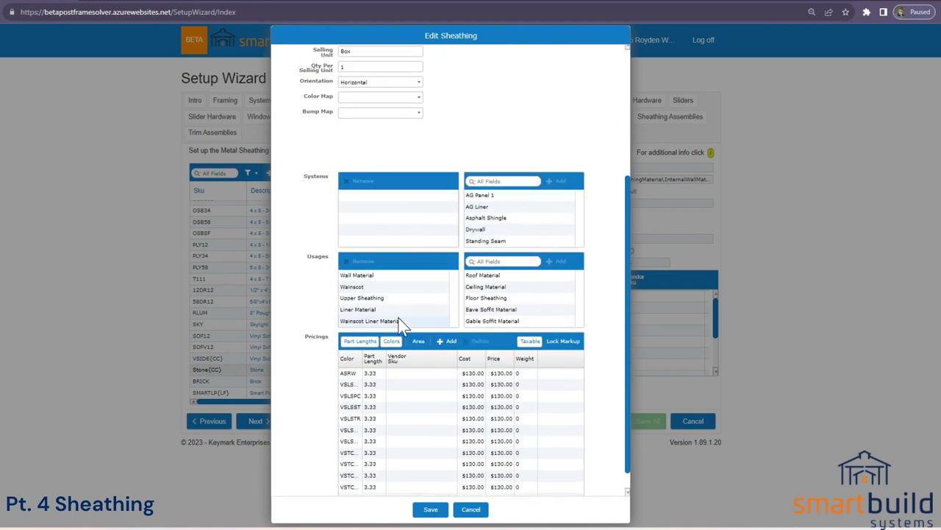
scroll(403, 367, down, 1)
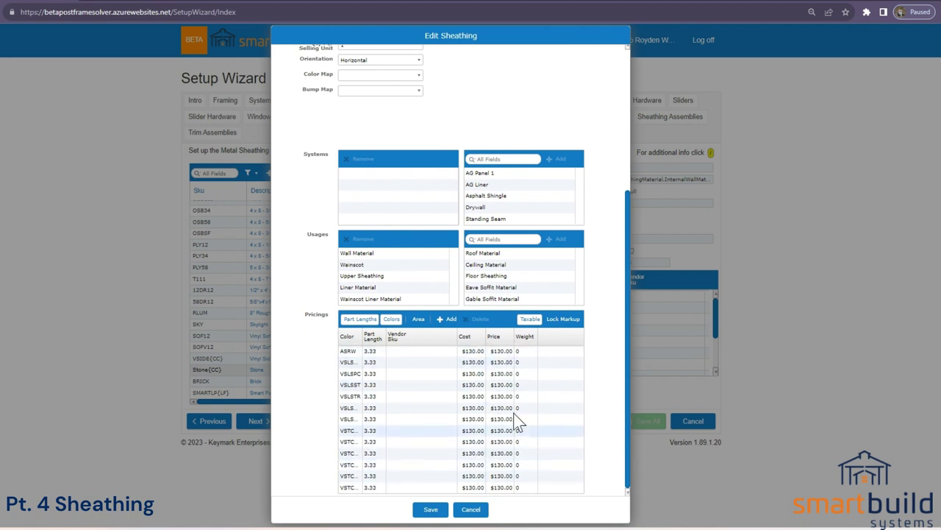
scroll(515, 442, up, 3)
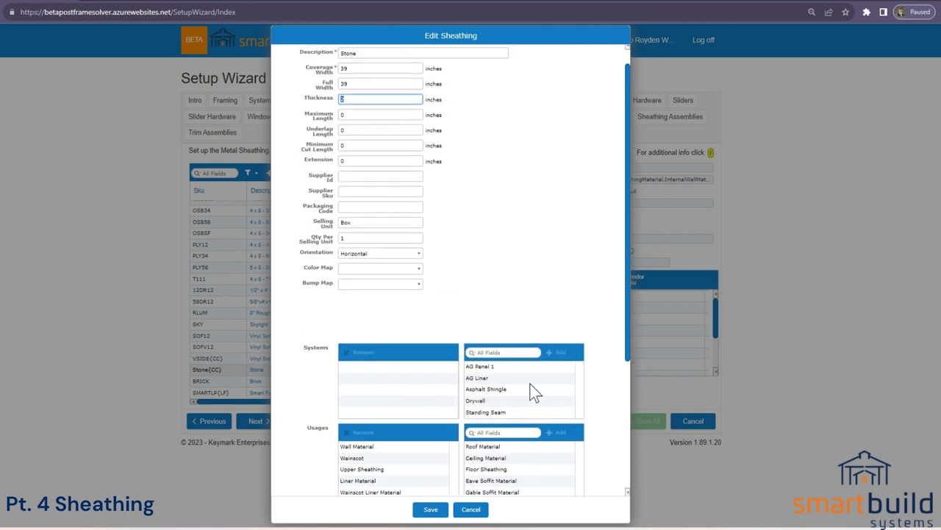
scroll(442, 419, down, 3)
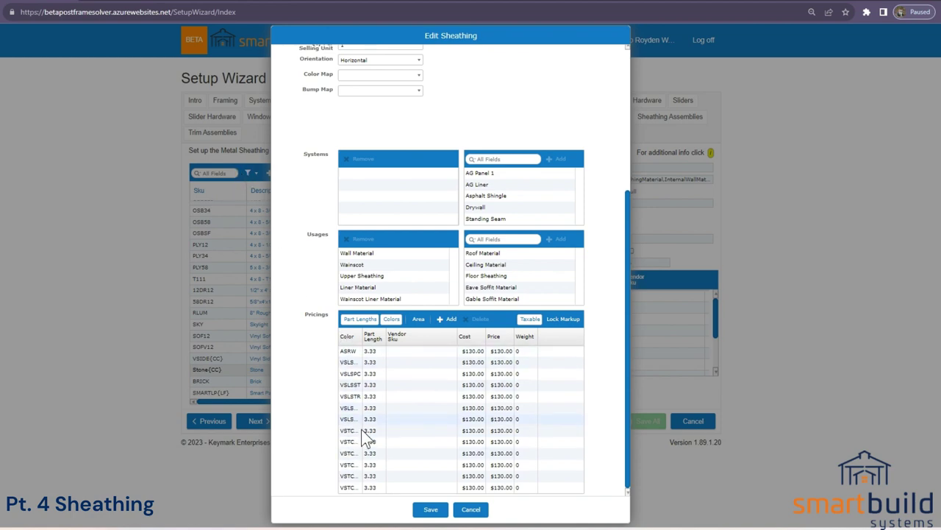
click(470, 509)
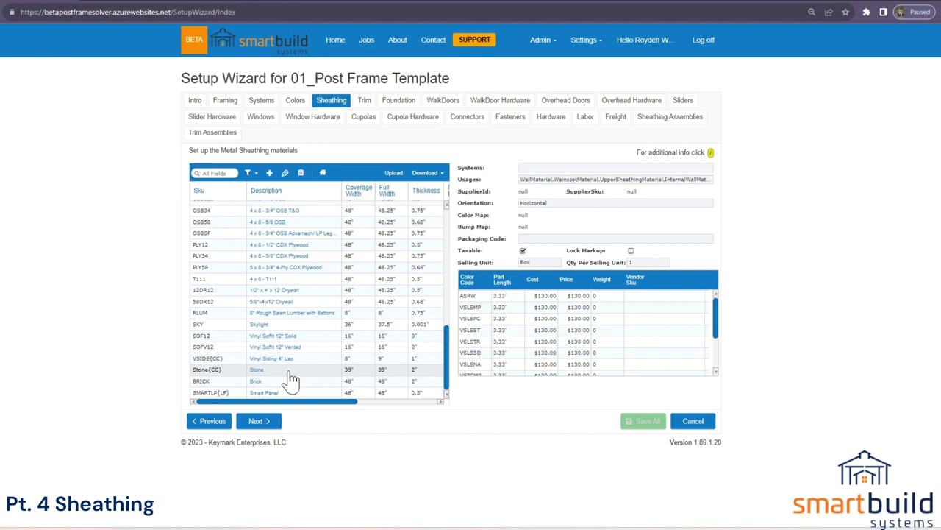
Step: Reopen the Stone sheathing, check its color map, bump map and per-color pricing, and close the record without saving
double_click(290, 371)
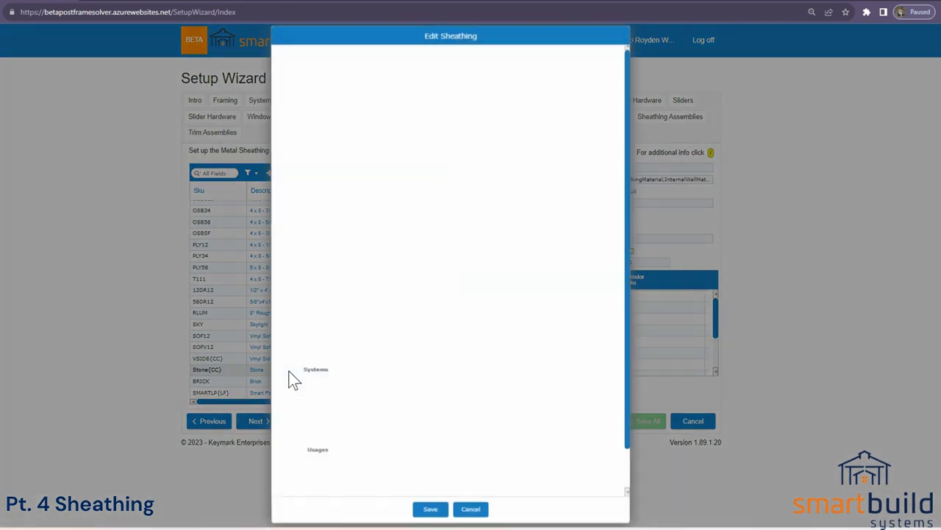
scroll(365, 388, down, 3)
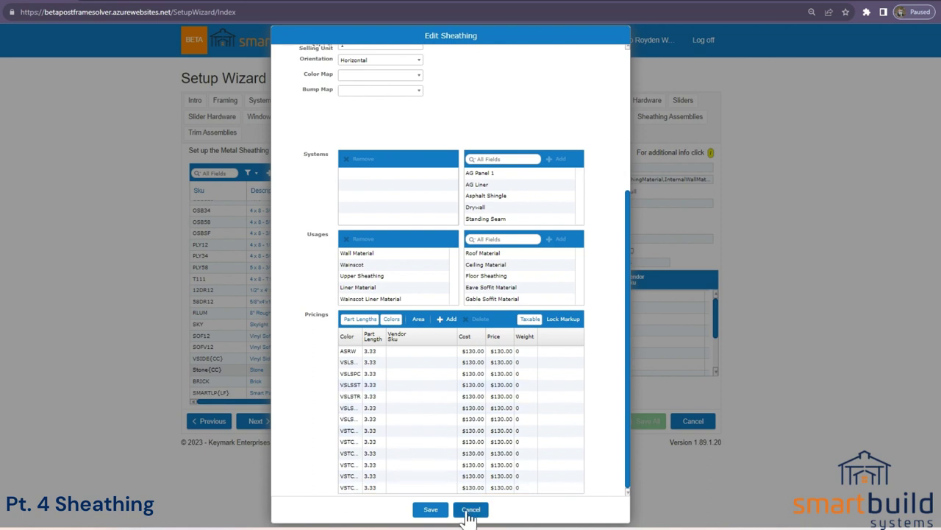
scroll(441, 456, up, 5)
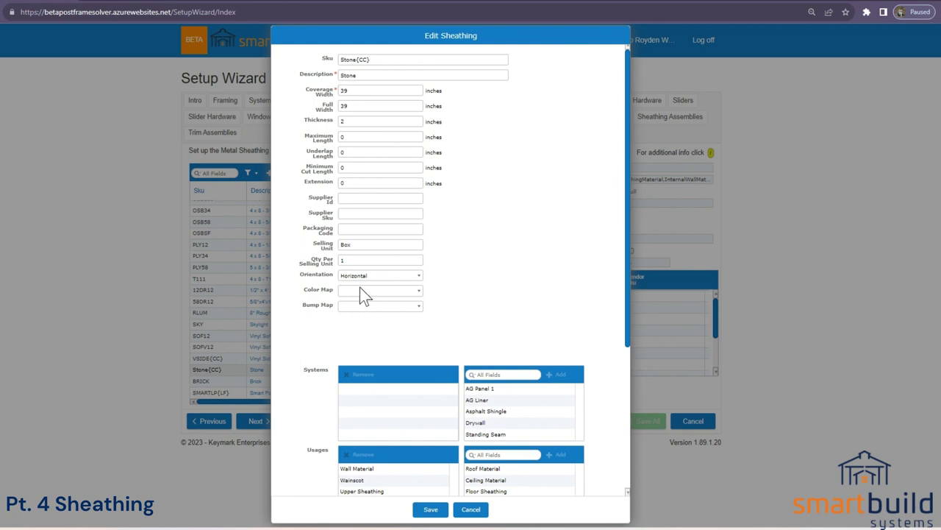
click(467, 510)
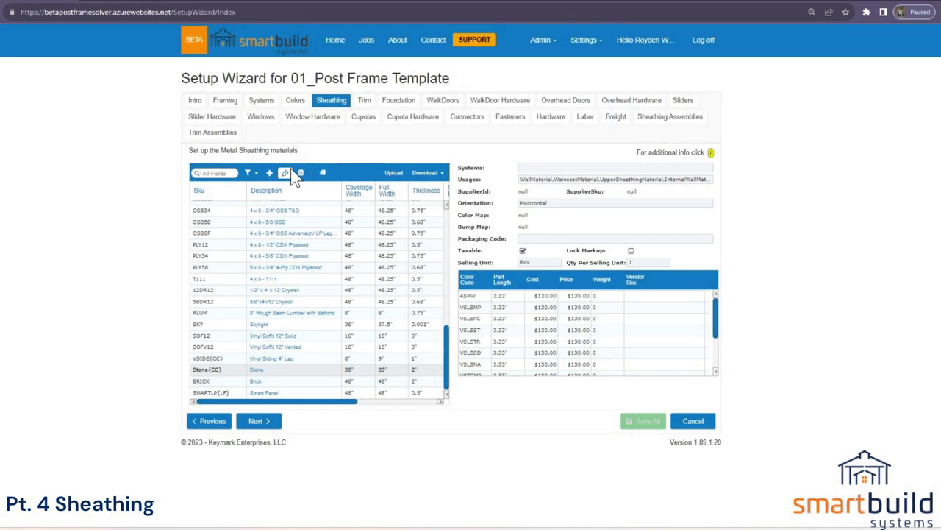
Step: Find the Versetta stone colors in the color palette, inspect the color map of the VSLSPC color, and close it without saving
click(295, 101)
scroll(291, 308, down, 10)
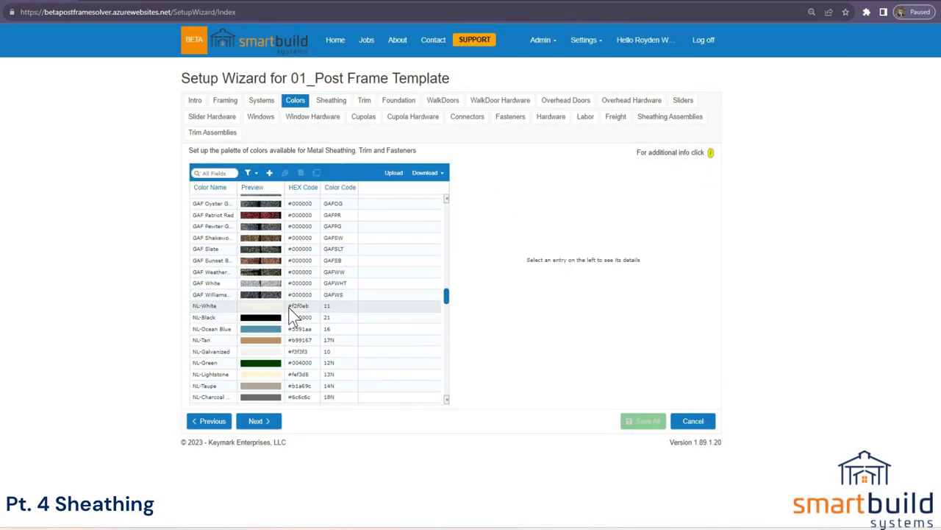
scroll(294, 317, down, 5)
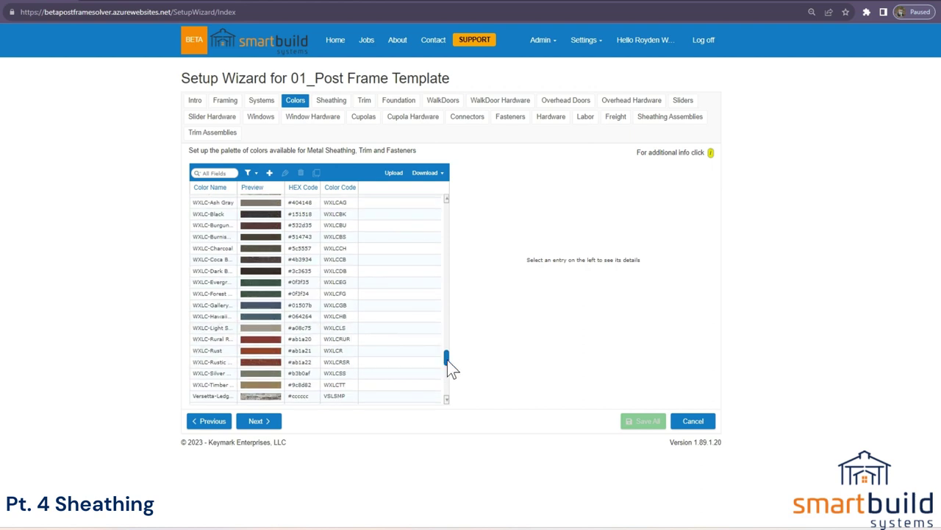
drag(447, 359, 448, 376)
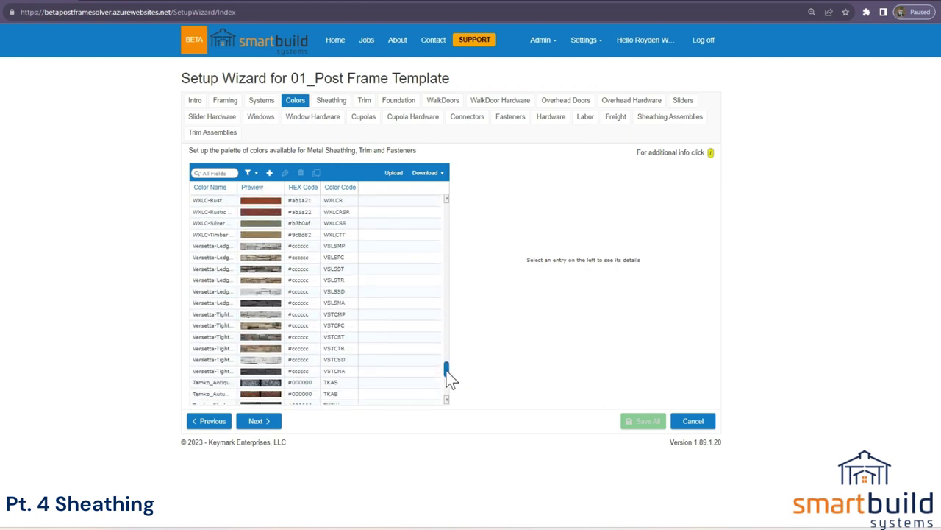
click(254, 259)
double_click(256, 259)
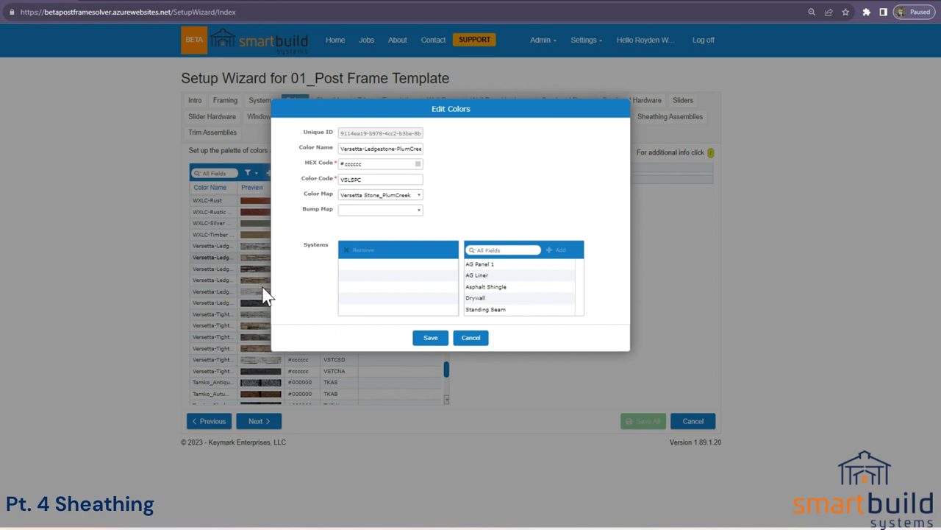
click(475, 339)
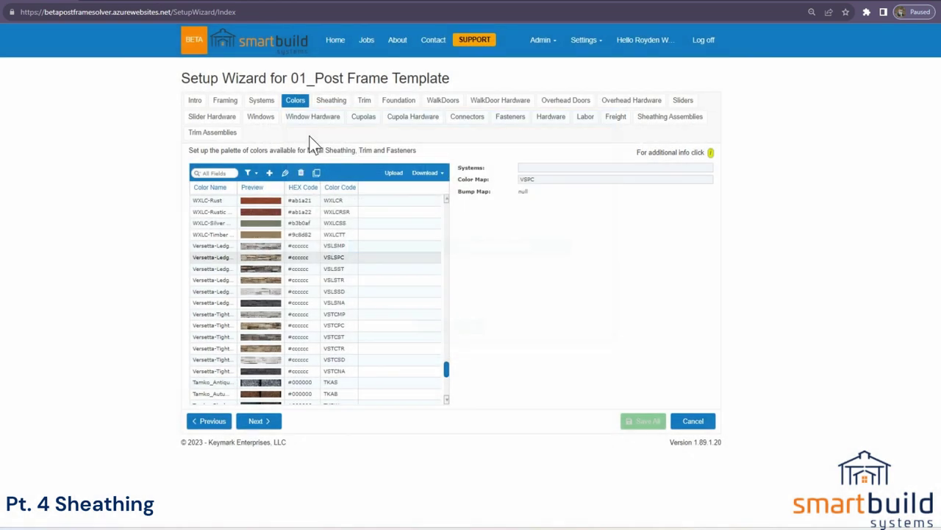
Step: Return to the sheathing materials, open the 4 x 9 - 1/2 OSB record, and examine its description and color map options
click(331, 103)
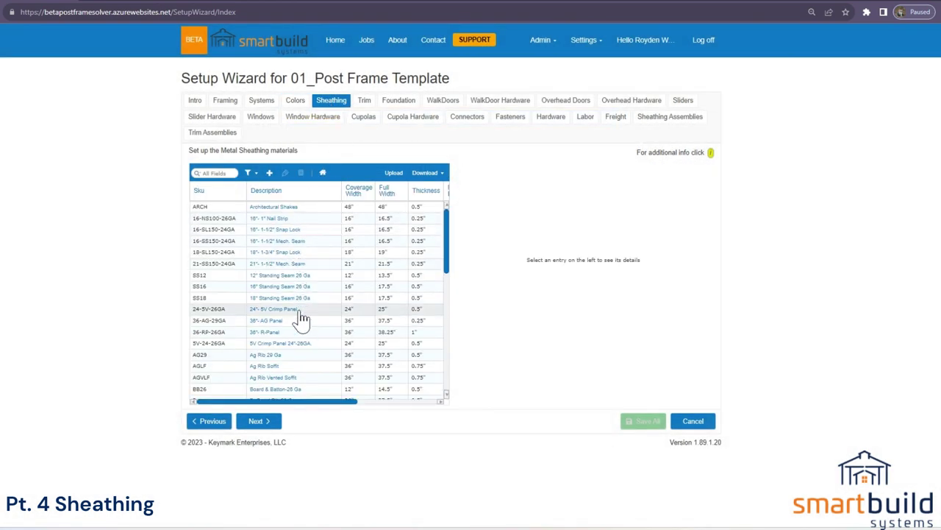
drag(449, 256, 453, 309)
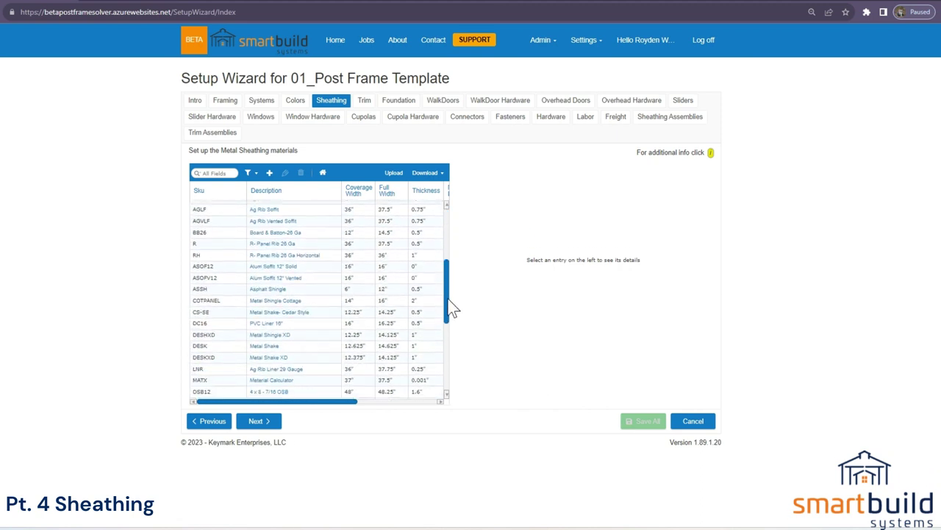
scroll(302, 319, down, 5)
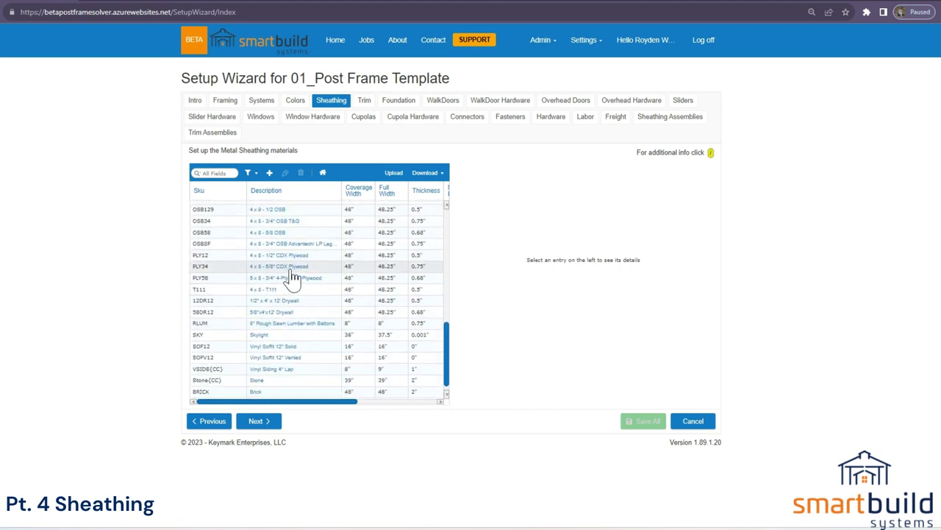
double_click(289, 210)
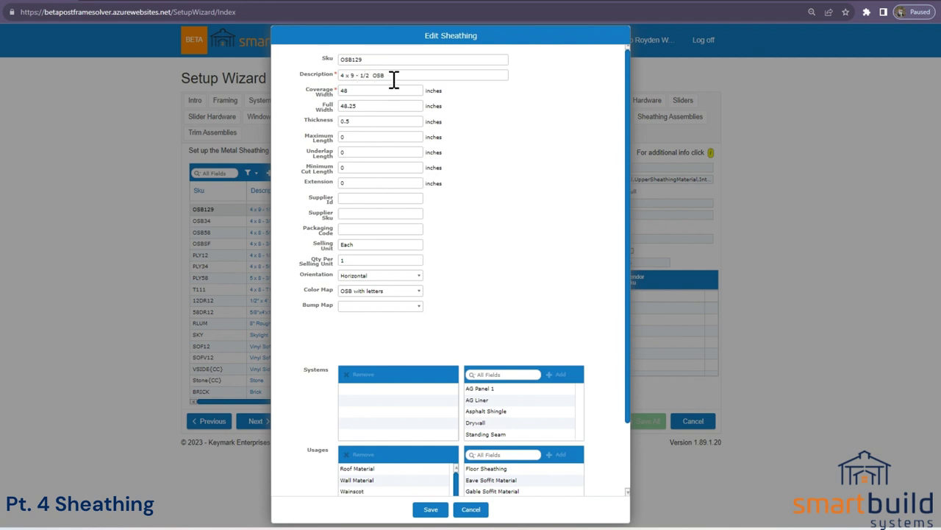
drag(387, 76, 338, 76)
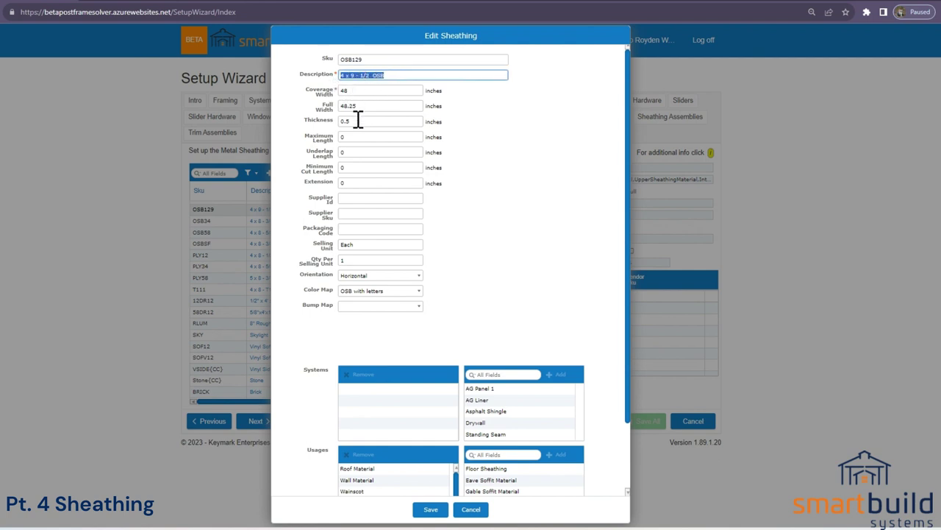
click(371, 291)
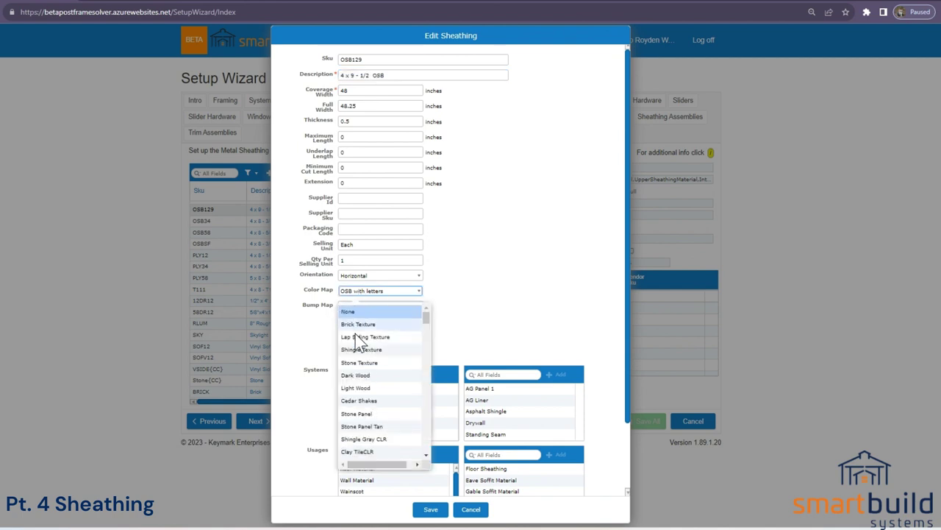
click(355, 294)
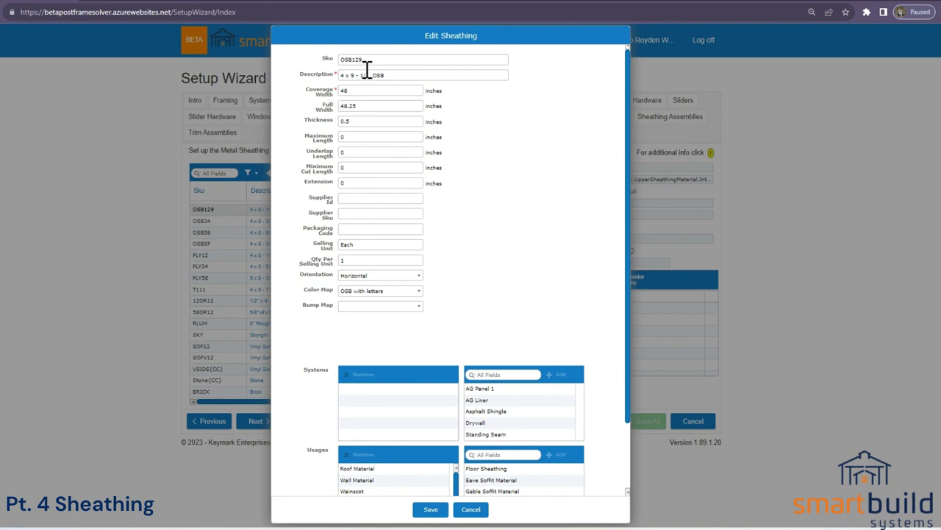
Step: Check the coverage width, full width and thickness of the 4 x 9 - 1/2 OSB sheathing
double_click(358, 92)
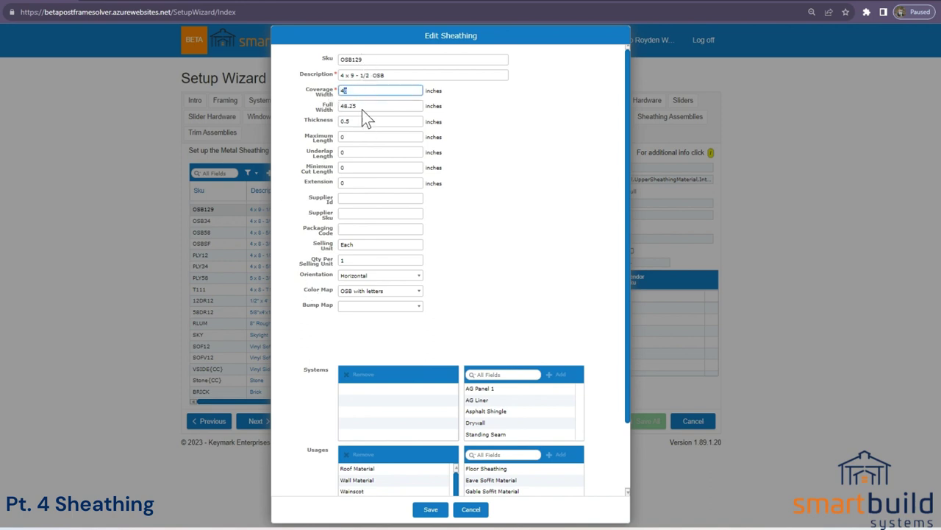
text(48)
click(362, 108)
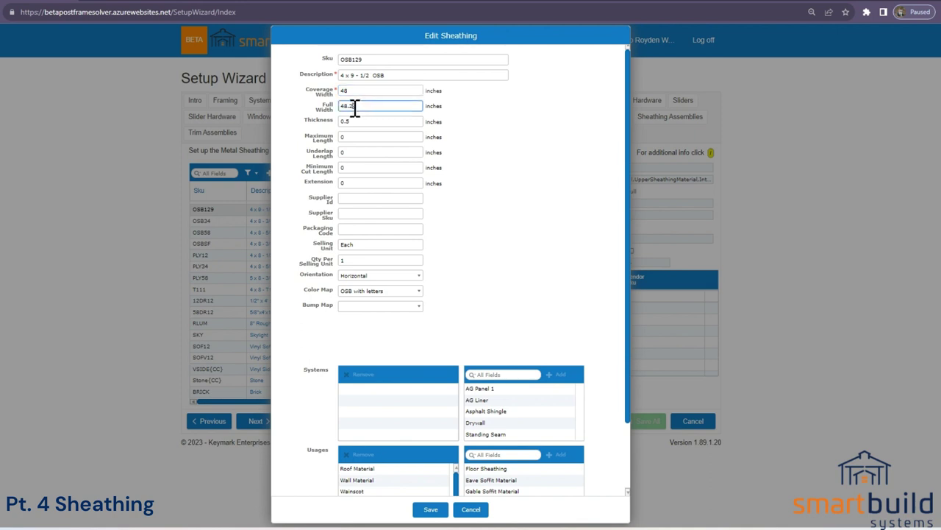
drag(350, 106, 361, 121)
click(360, 121)
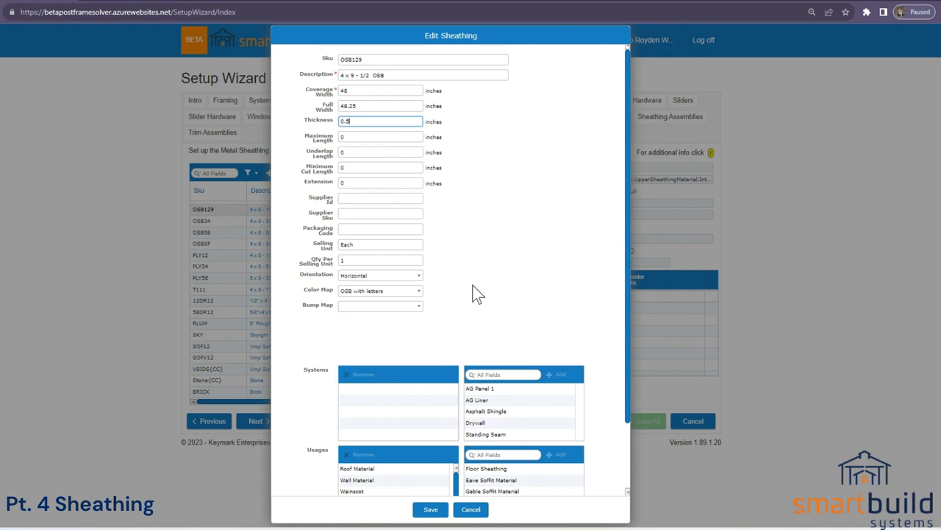
Step: Review the OSB129 sheathing's usages and its part length, cost, price and weight, and close the record without saving
scroll(474, 293, down, 2)
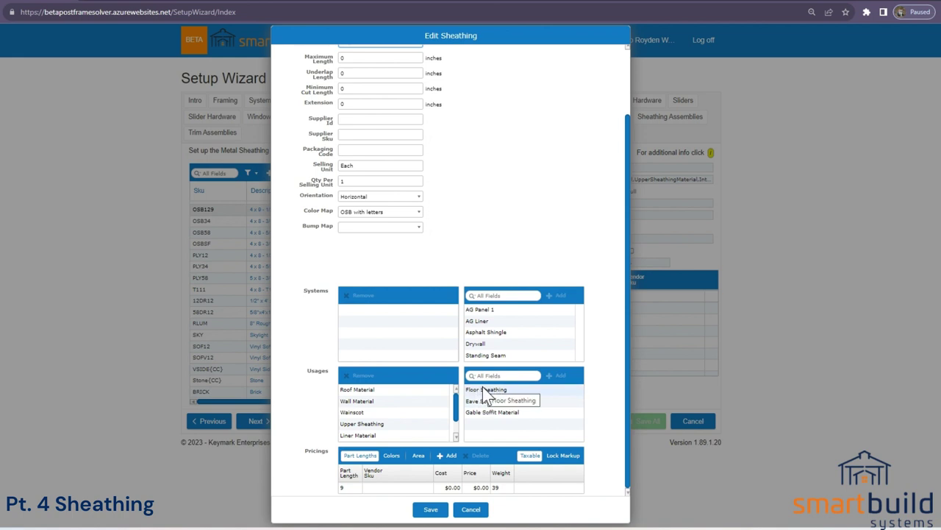
scroll(390, 412, down, 1)
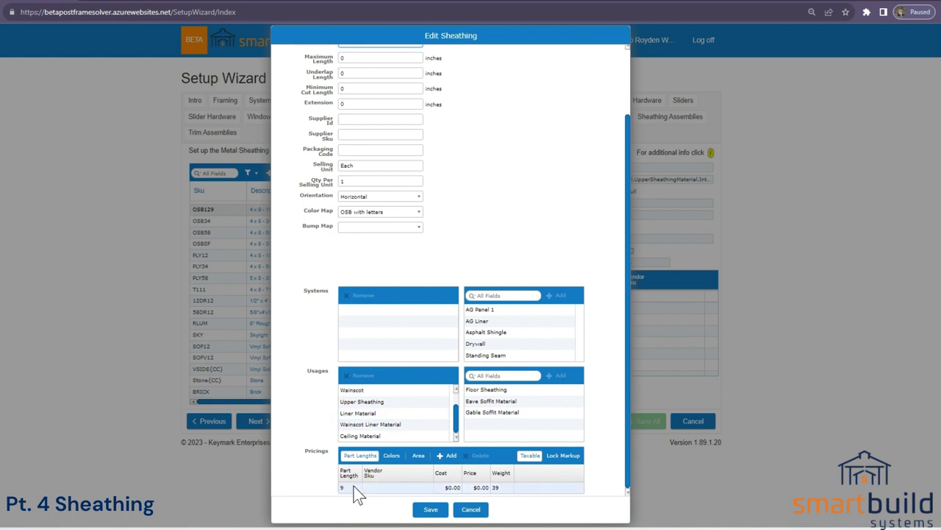
scroll(357, 221, up, 3)
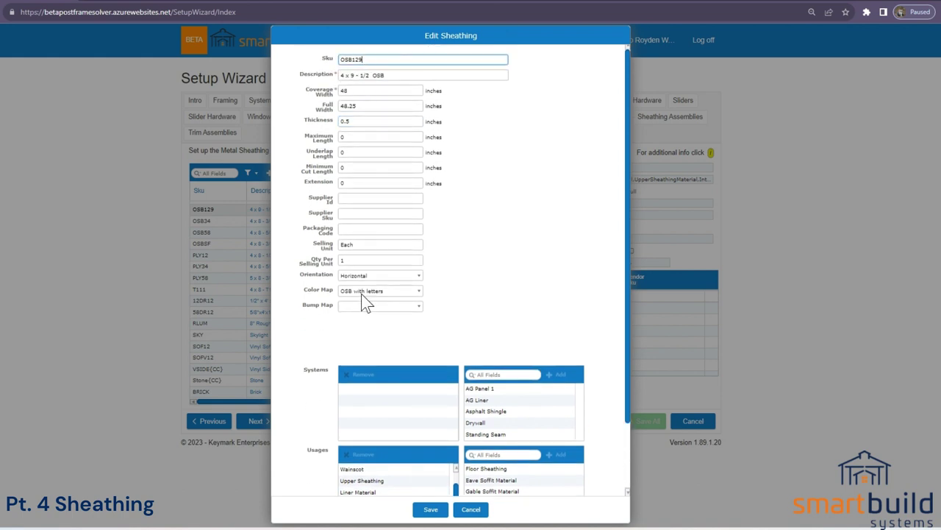
scroll(345, 471, down, 3)
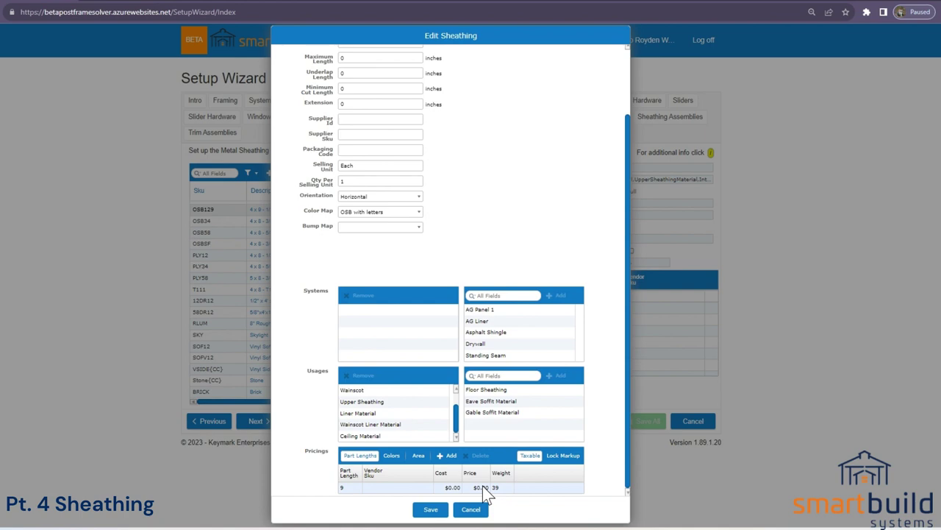
scroll(463, 426, up, 2)
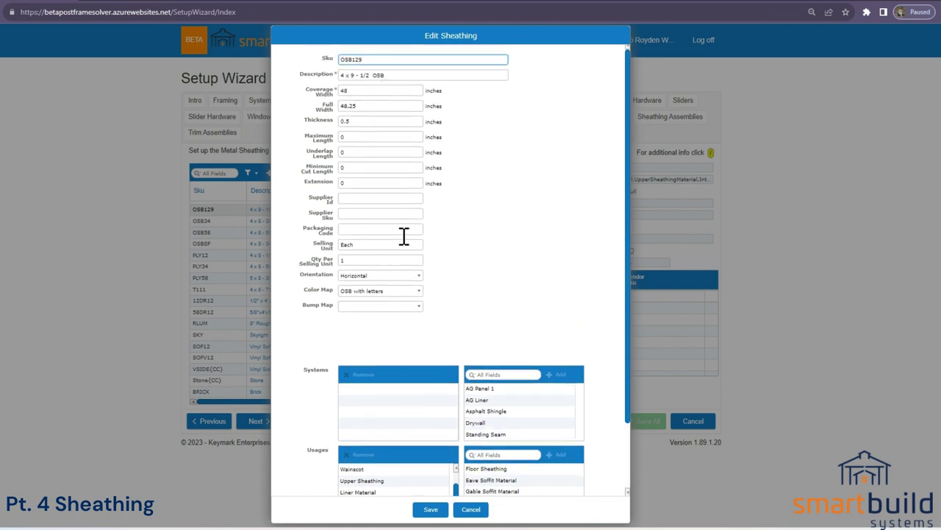
click(475, 510)
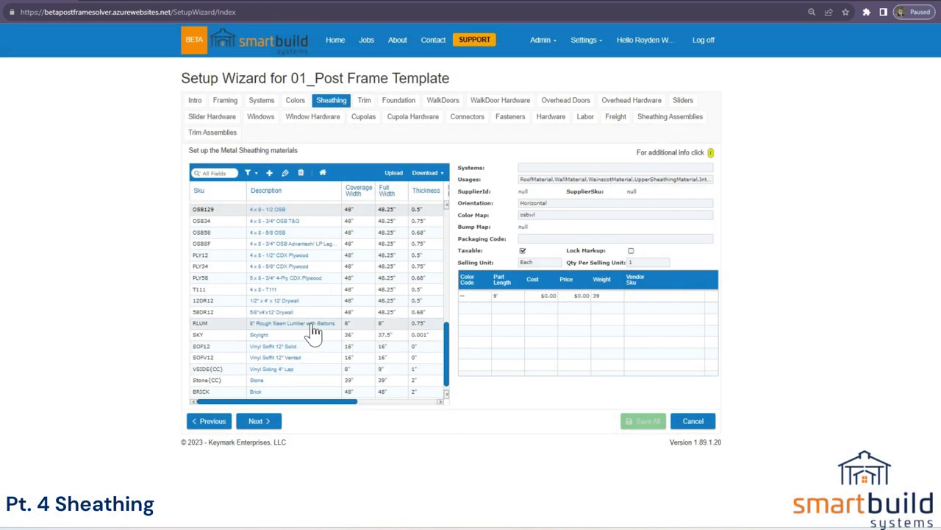
Step: Open the 1/2" x 4' x 12' Drywall sheathing, review its coverage width, usages and pricing, and close it without saving
double_click(294, 302)
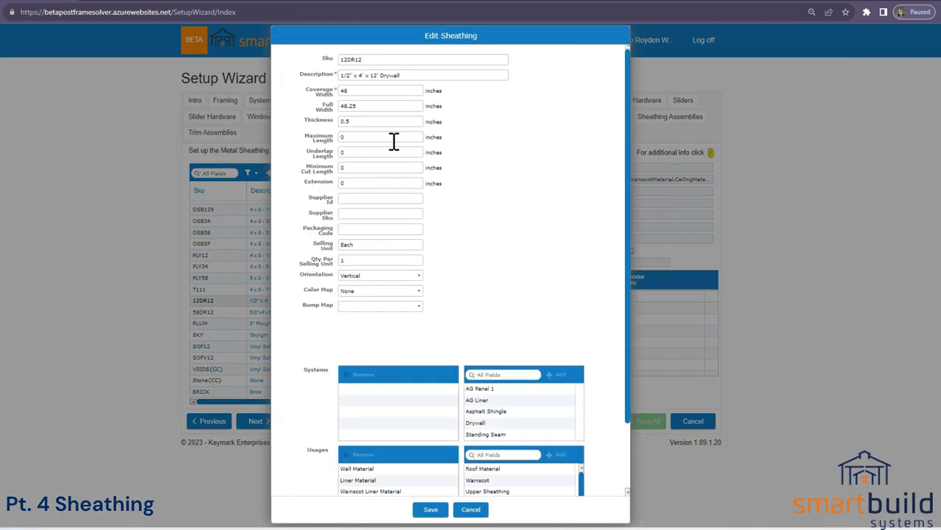
double_click(342, 90)
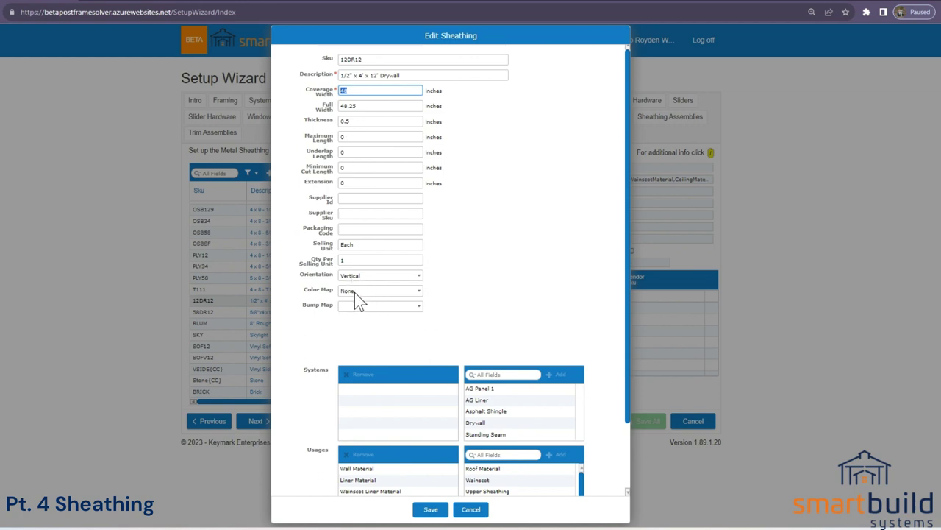
scroll(400, 364, down, 1)
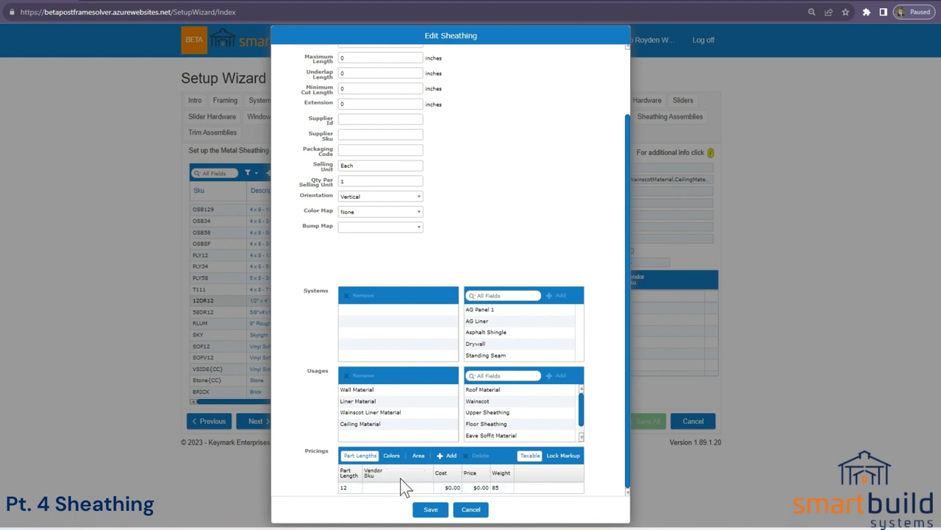
click(473, 508)
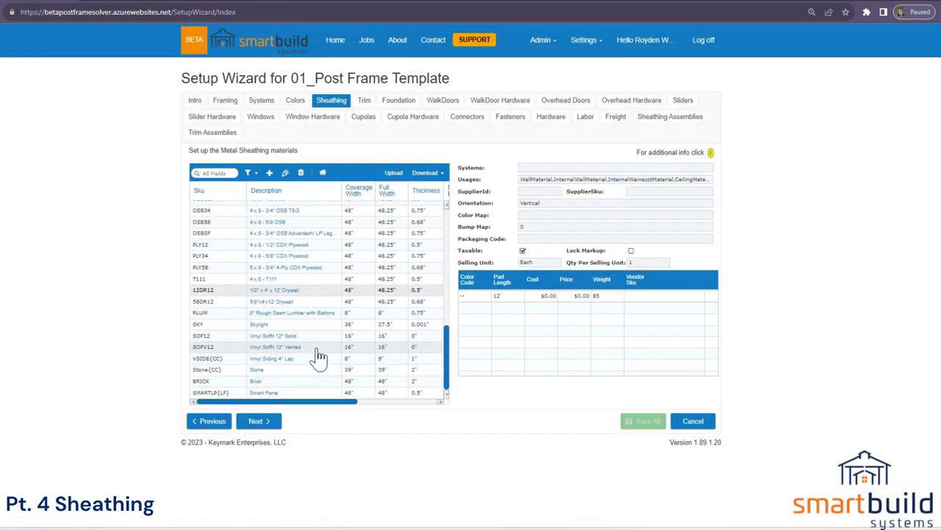
Step: Open the Smart Panel sheathing and examine its SKU, coverage and full widths, and the part lengths in its pricing
double_click(279, 393)
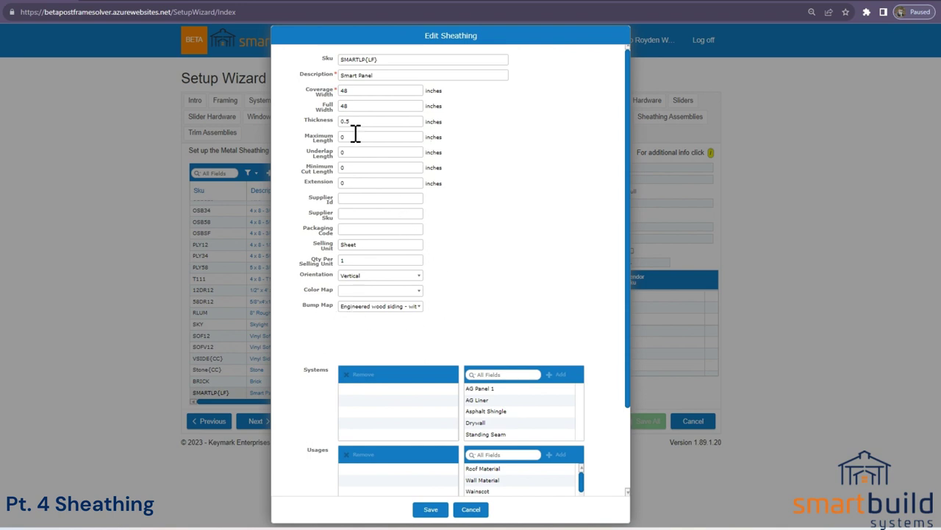
double_click(343, 90)
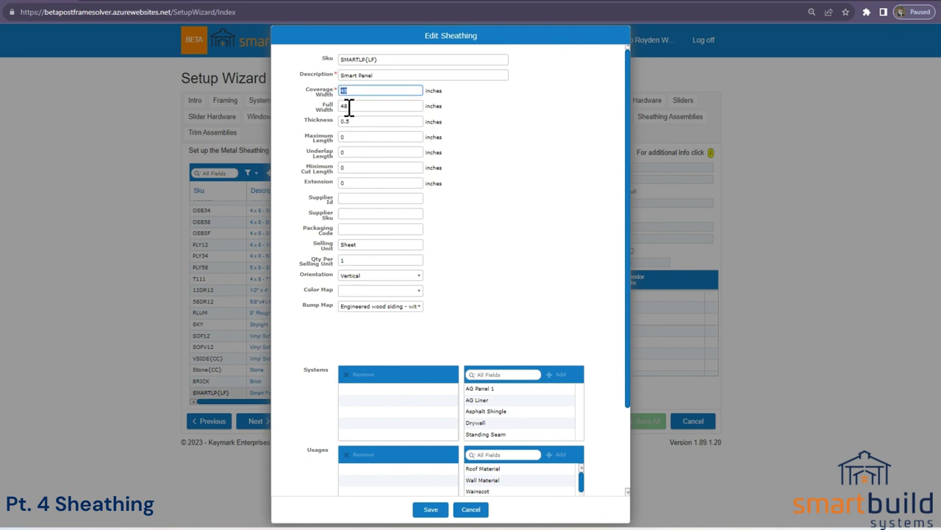
double_click(344, 106)
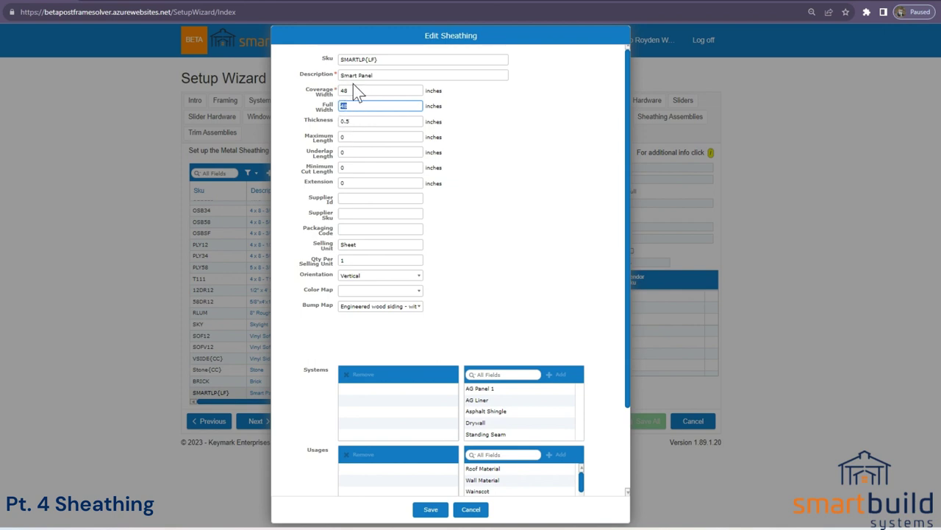
drag(379, 59, 353, 60)
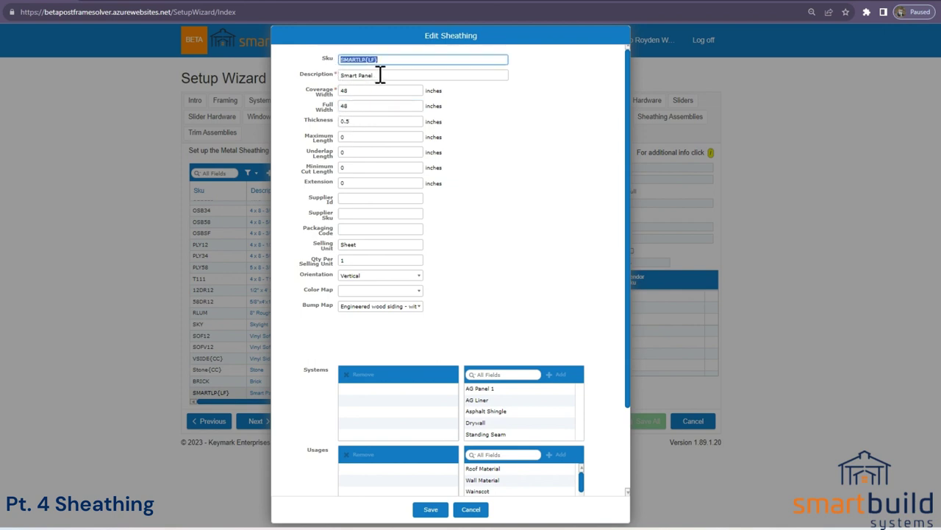
key(Tab)
scroll(439, 420, down, 3)
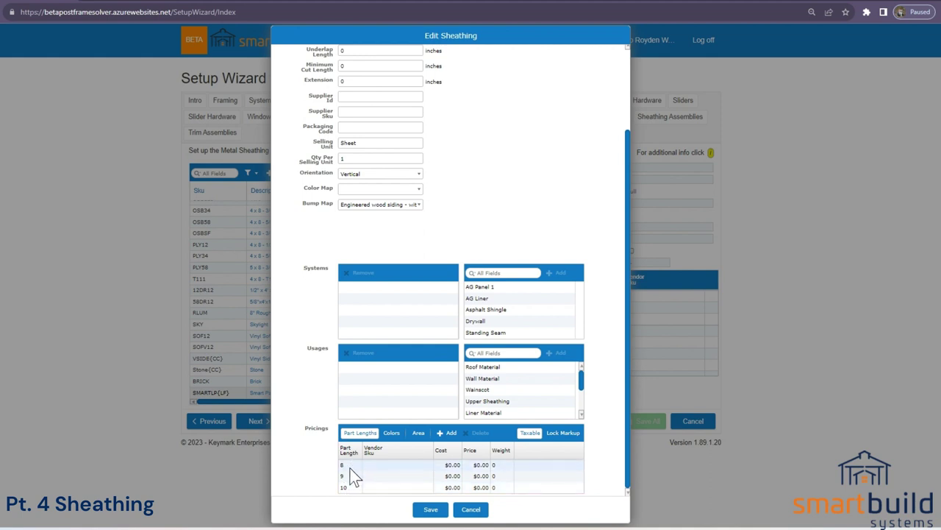
scroll(431, 298, up, 3)
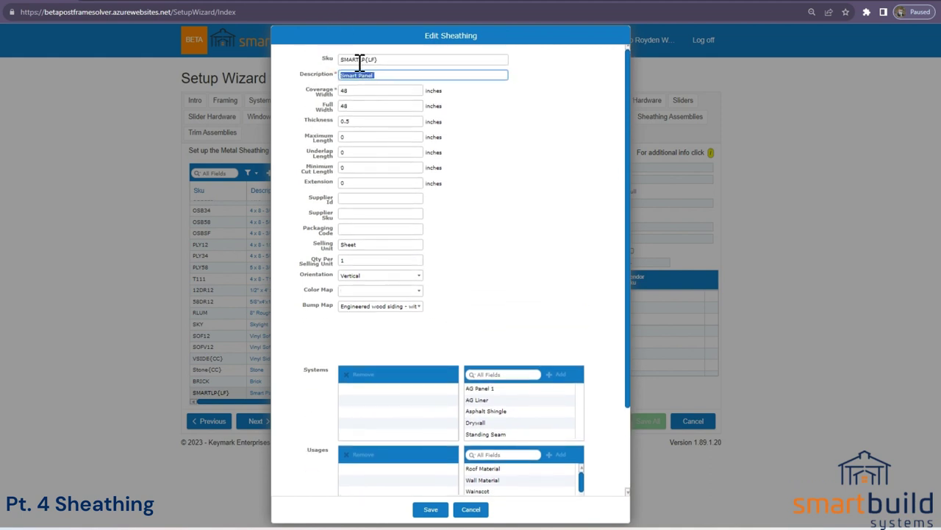
Step: Compare the Smart Panel sheathing's SKU with the part lengths in its pricing, and close the record without saving
scroll(378, 471, down, 2)
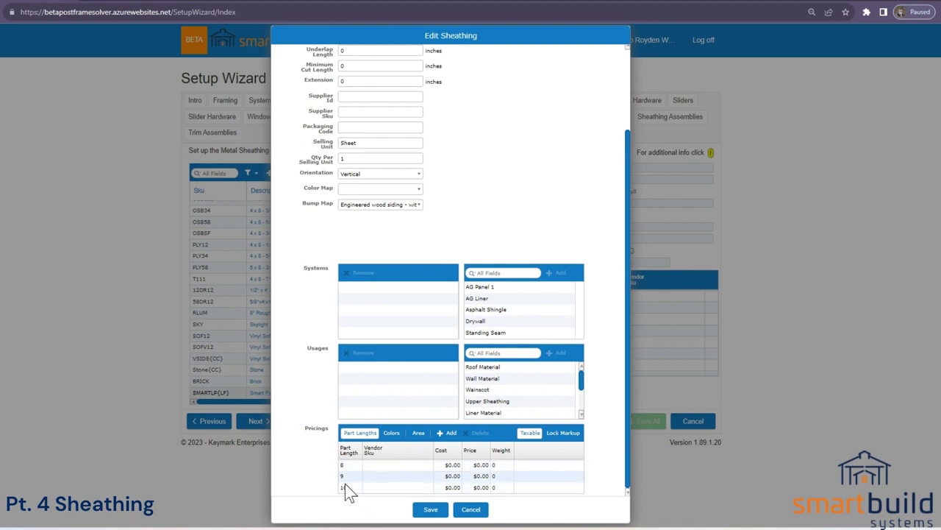
scroll(367, 127, up, 3)
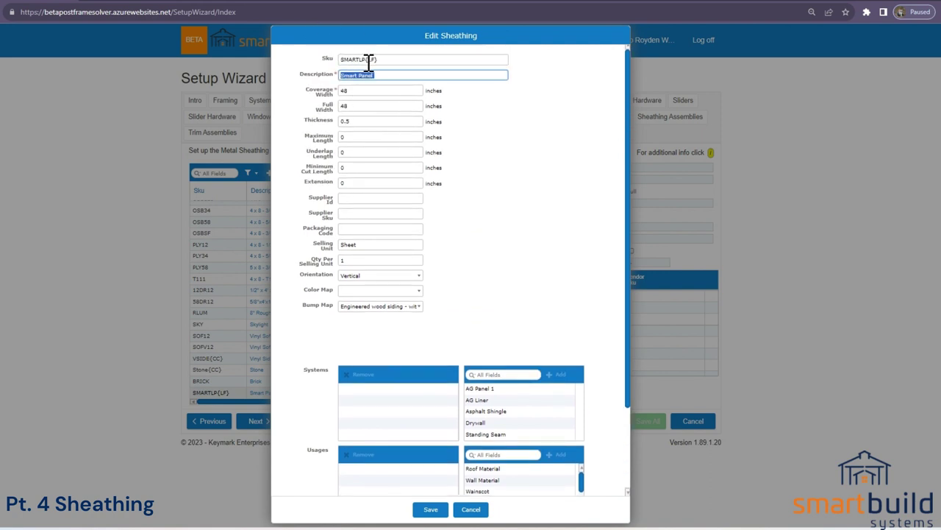
scroll(441, 378, down, 3)
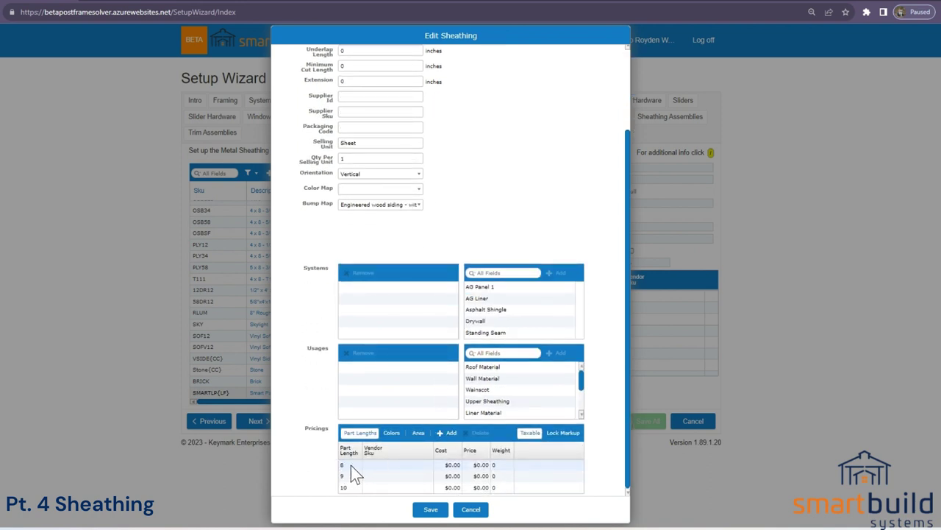
scroll(408, 395, up, 3)
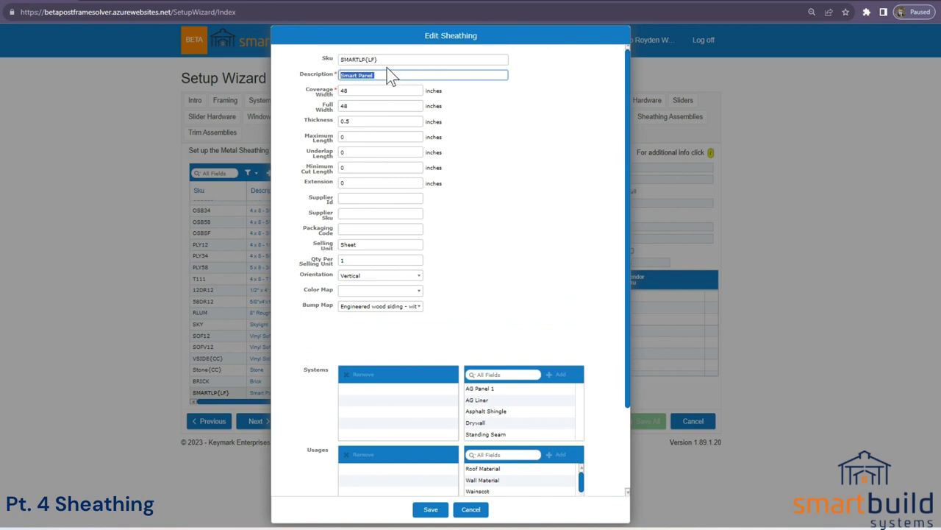
scroll(391, 331, down, 3)
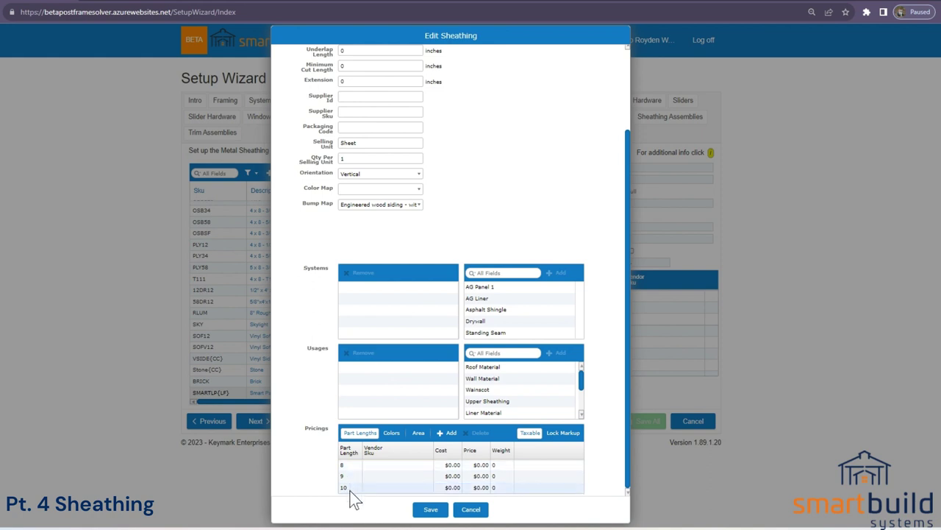
scroll(385, 321, up, 3)
scroll(357, 442, down, 3)
click(470, 509)
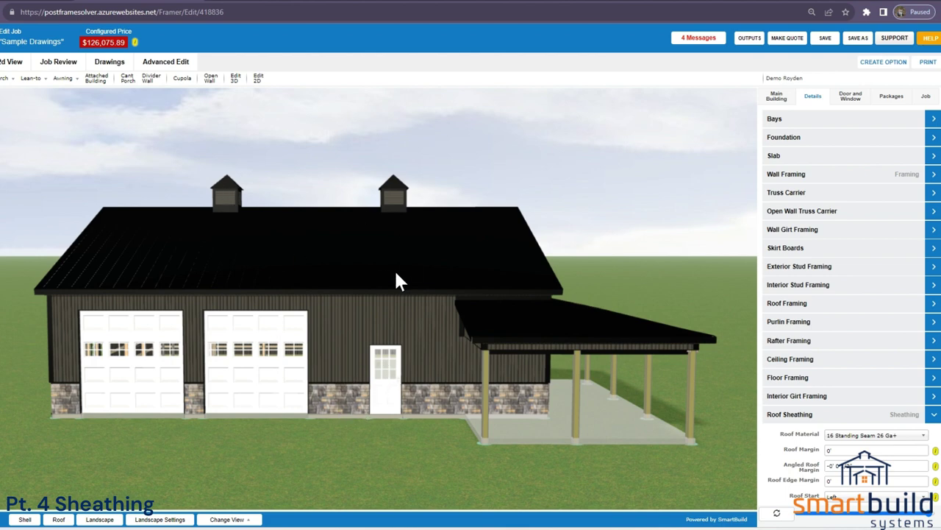
Step: In the Sample Drawings job, view the building up close and show the main building's product systems
scroll(357, 357, up, 5)
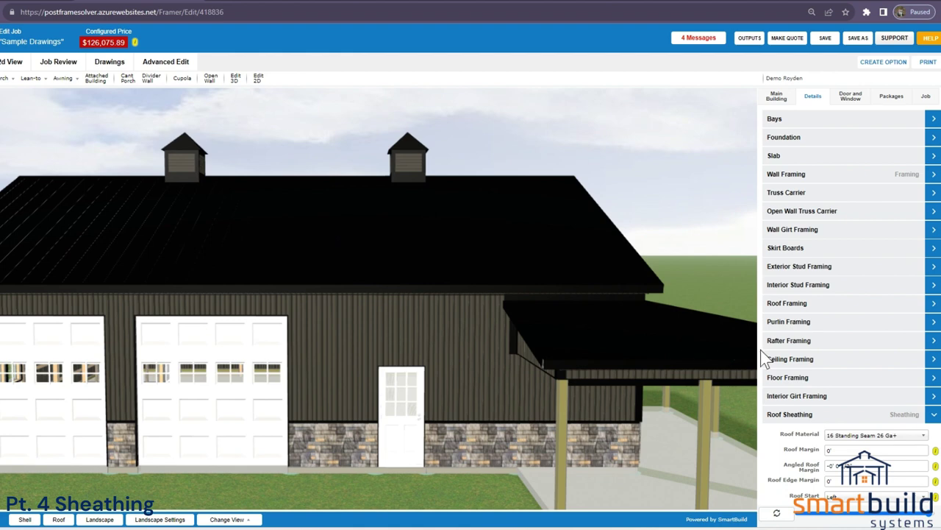
click(779, 96)
click(809, 156)
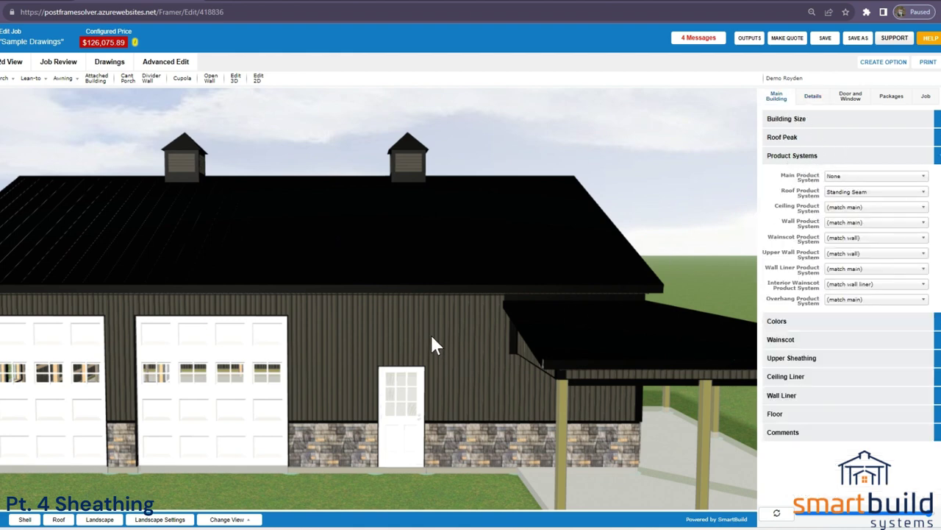
Step: Open the sheathing drawing of the front wall with the two overhead doors and examine its panel layout around the openings
click(105, 65)
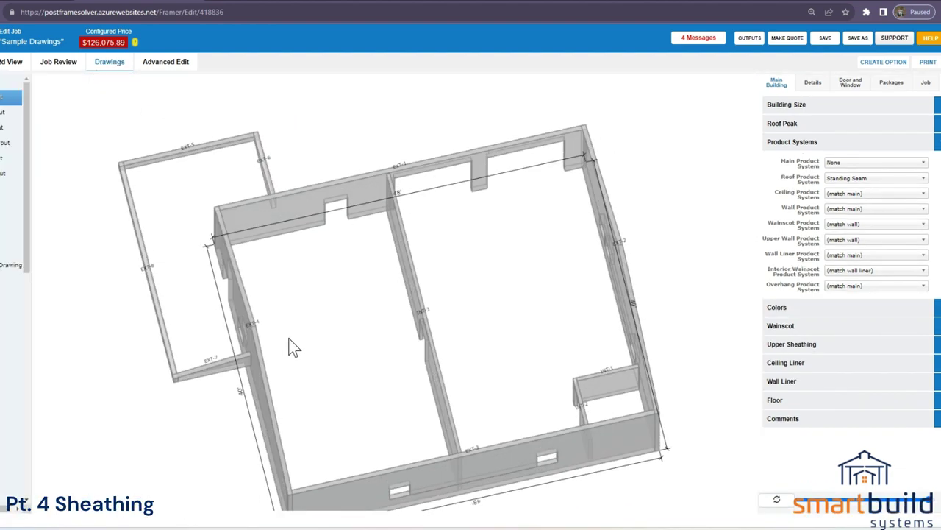
drag(292, 347, 471, 394)
right_click(458, 346)
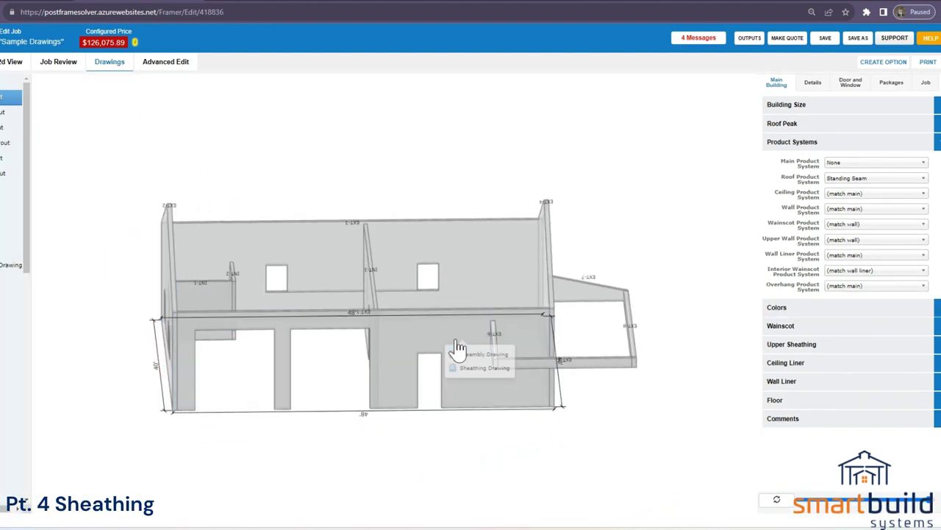
click(473, 371)
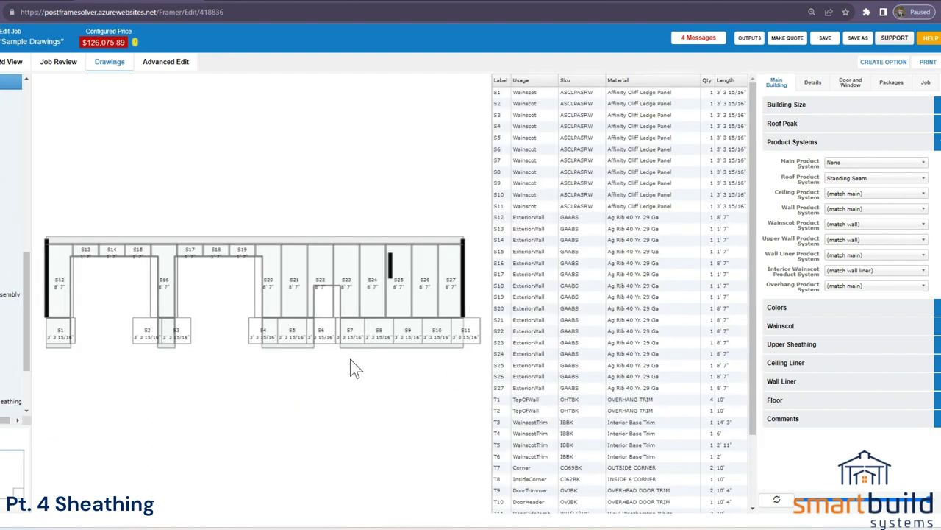
scroll(416, 350, up, 2)
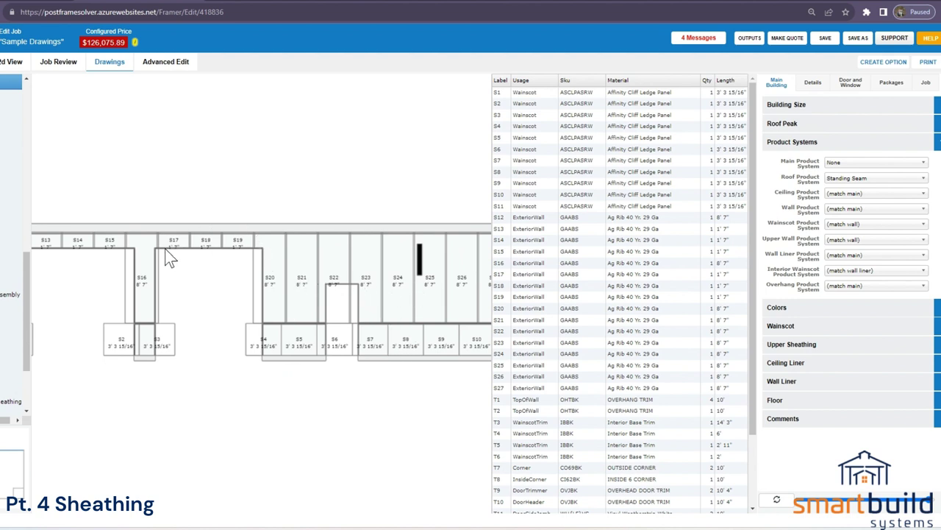
scroll(174, 250, up, 4)
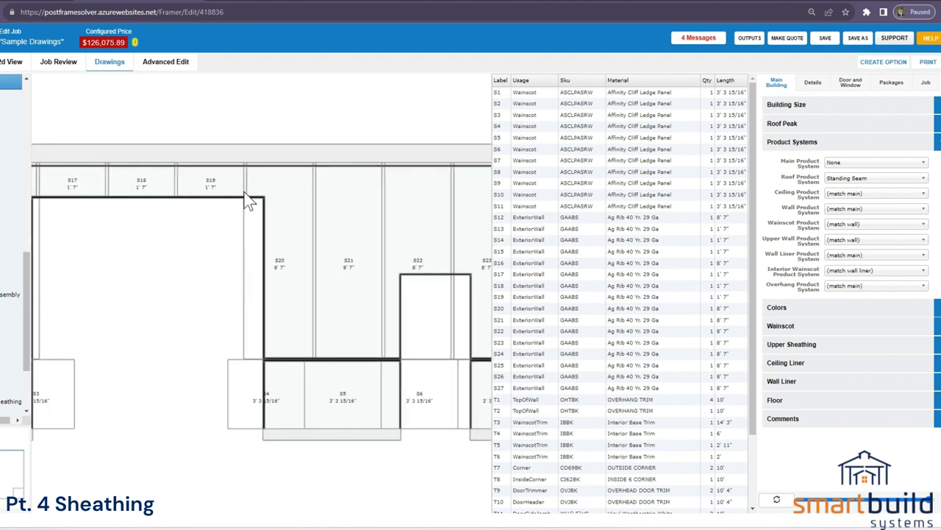
scroll(247, 202, down, 5)
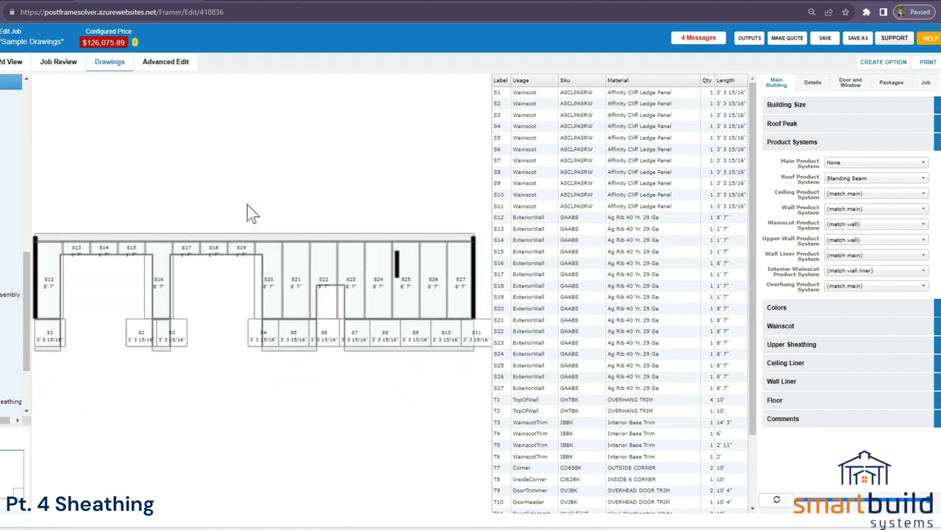
scroll(247, 206, down, 1)
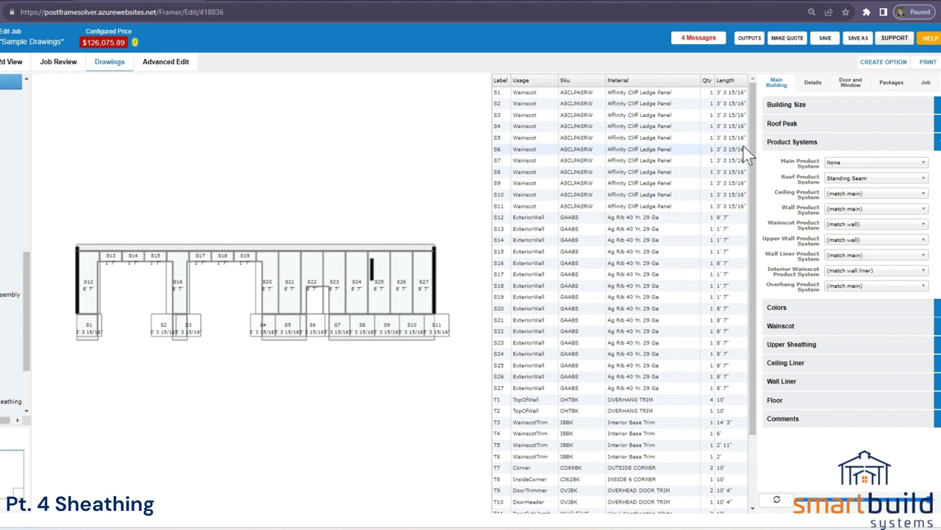
Step: Open the job's Wall Sheathing details and look through the margin, wainscot and start settings
click(785, 143)
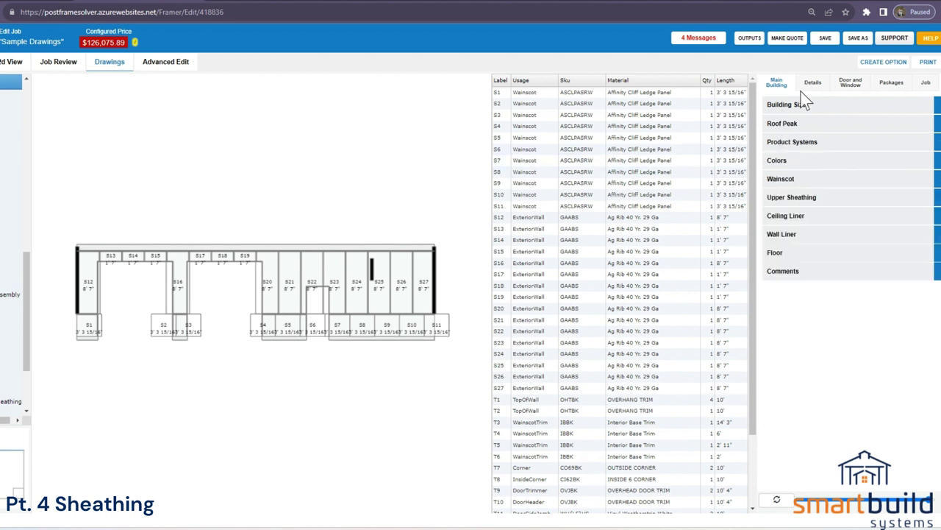
click(810, 84)
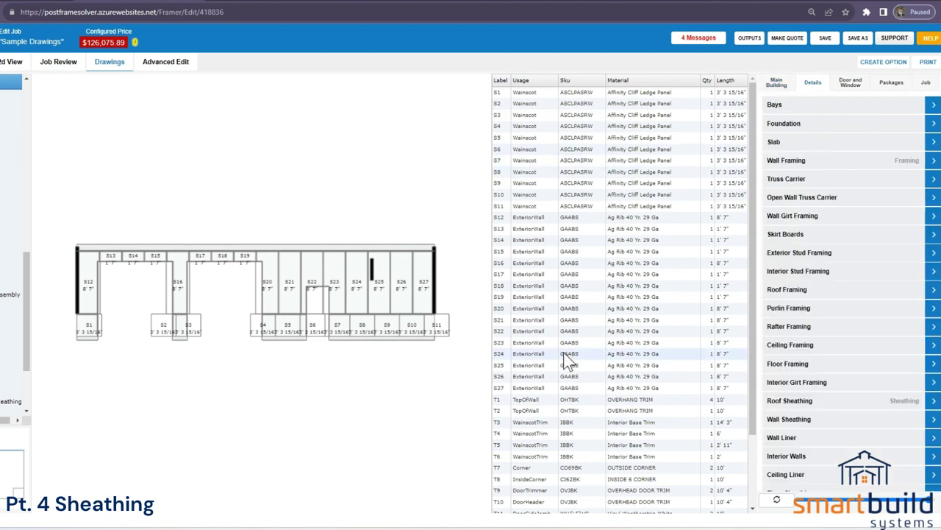
click(781, 421)
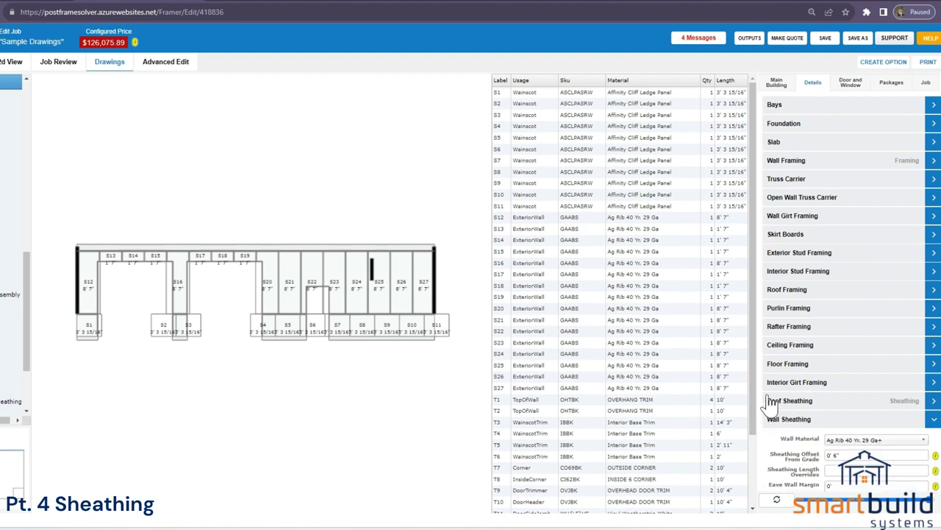
scroll(822, 368, down, 5)
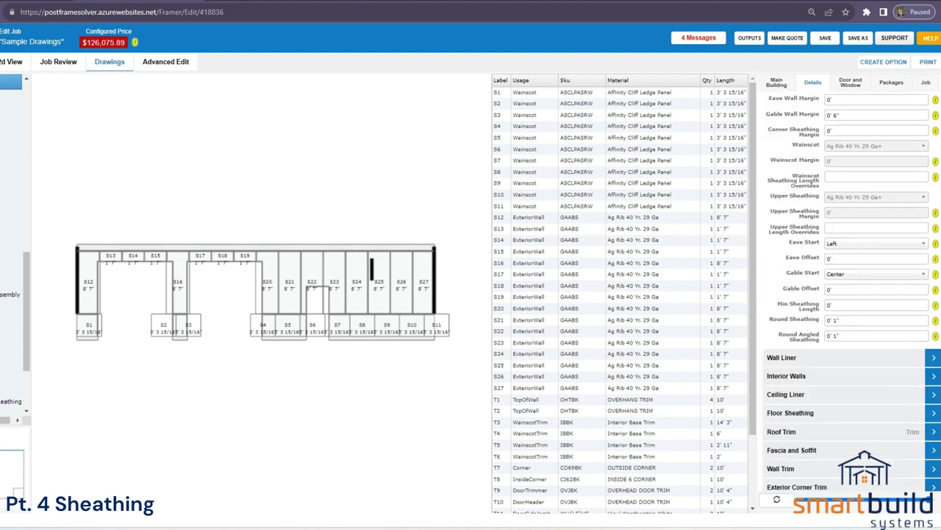
scroll(842, 273, up, 2)
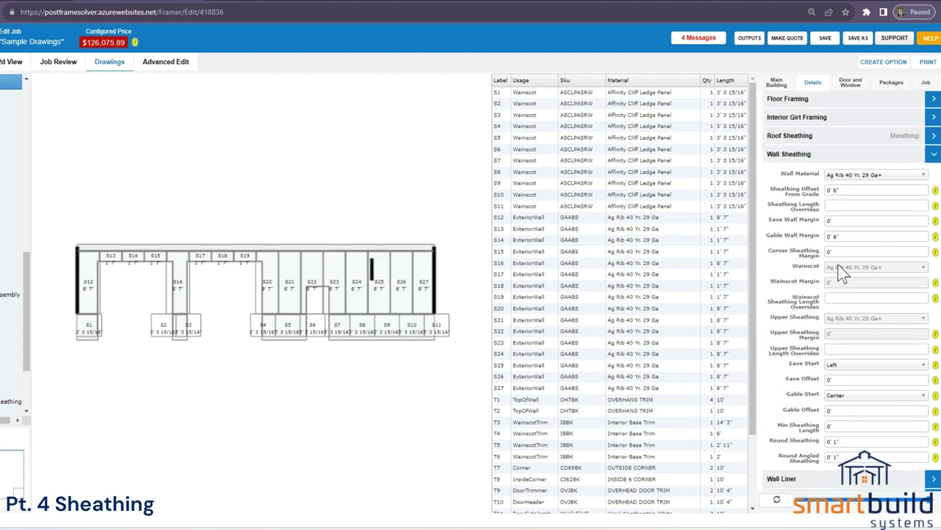
Step: Set the wall's Corner Sheathing Margin to 0' 3" while examining the panels at the wall's end corner
click(838, 252)
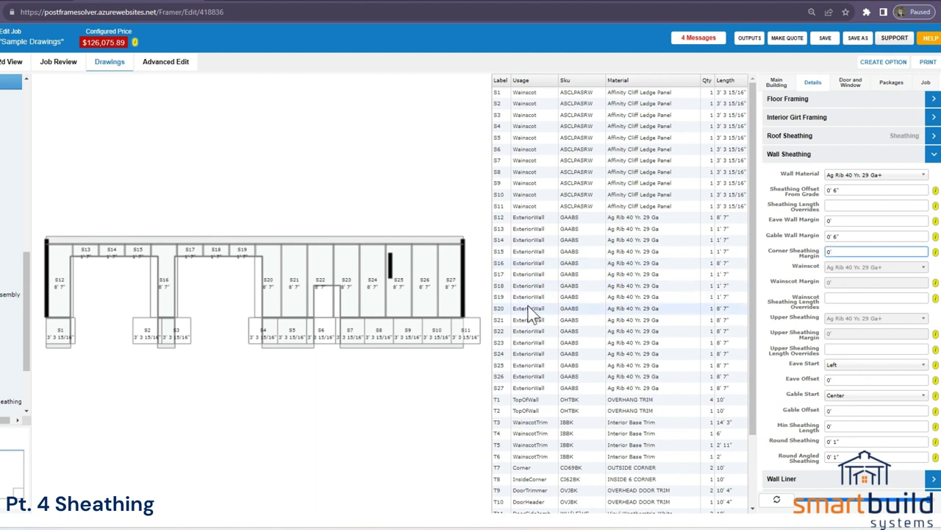
drag(445, 305, 306, 332)
scroll(312, 342, up, 5)
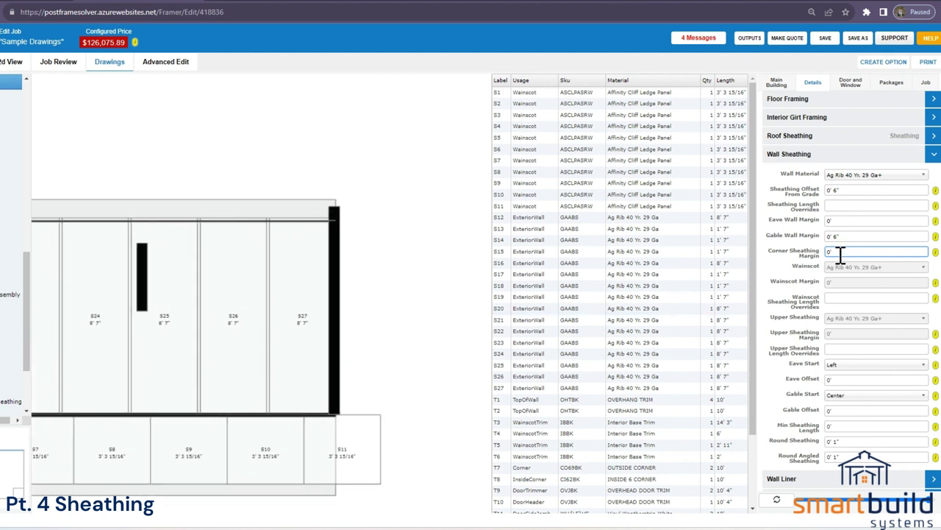
text(3)
click(818, 266)
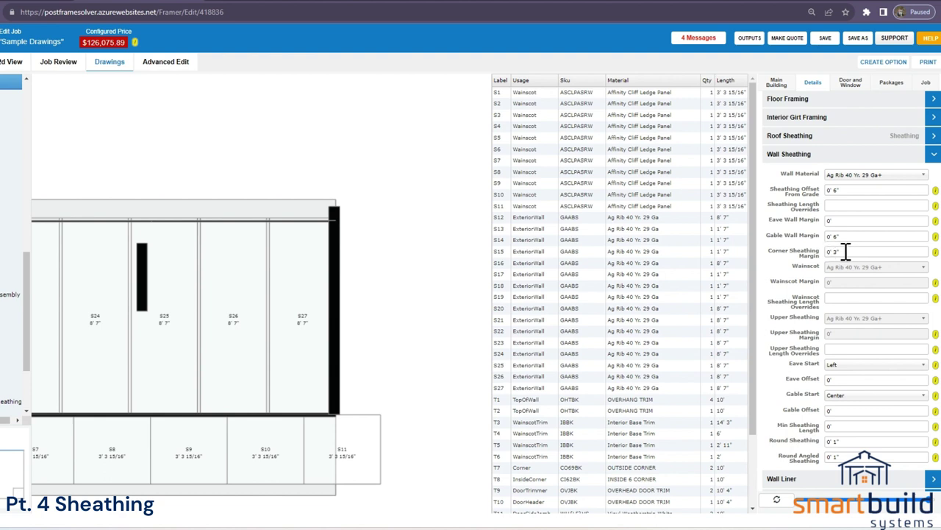
drag(345, 267, 323, 275)
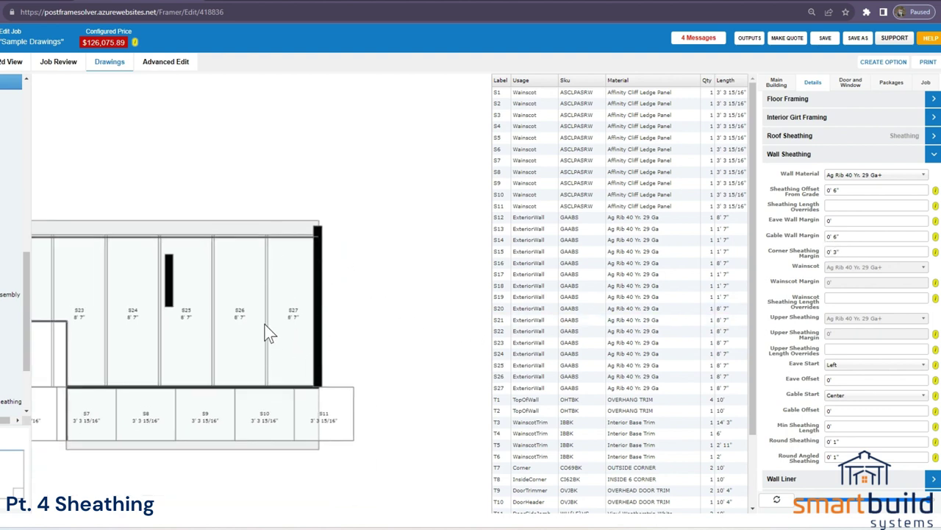
scroll(268, 366, down, 3)
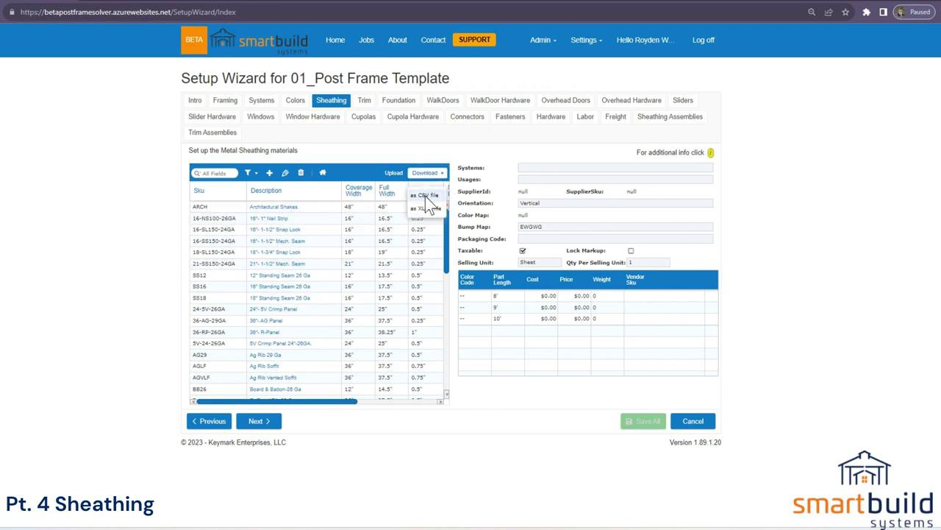
Step: In the Setup Wizard, download the sheathing list as a CSV file and review its columns in Excel, minimizing the spreadsheets when done
click(425, 196)
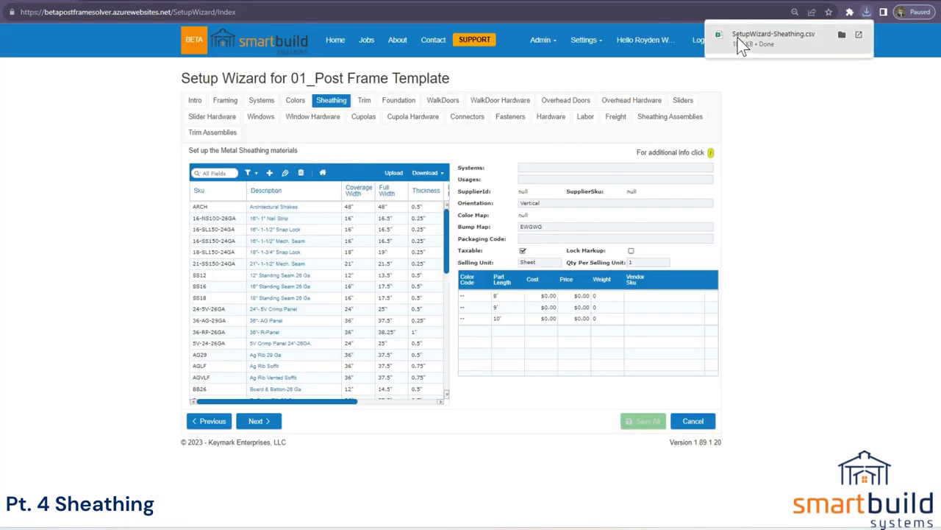
click(738, 40)
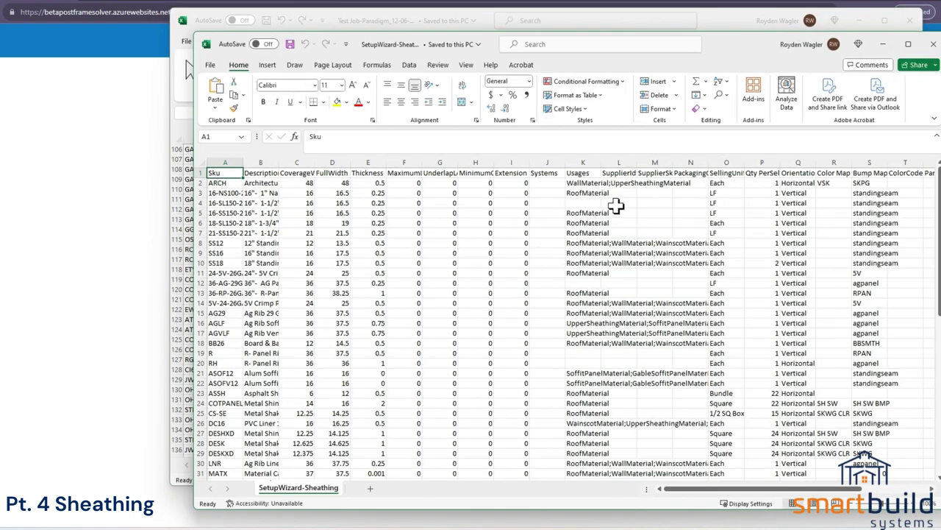
drag(488, 42, 316, 37)
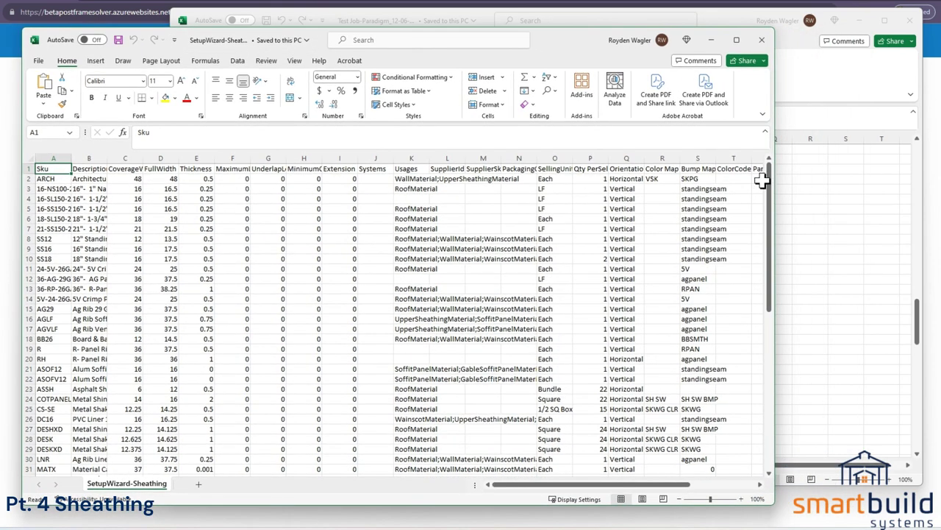
drag(772, 165, 903, 165)
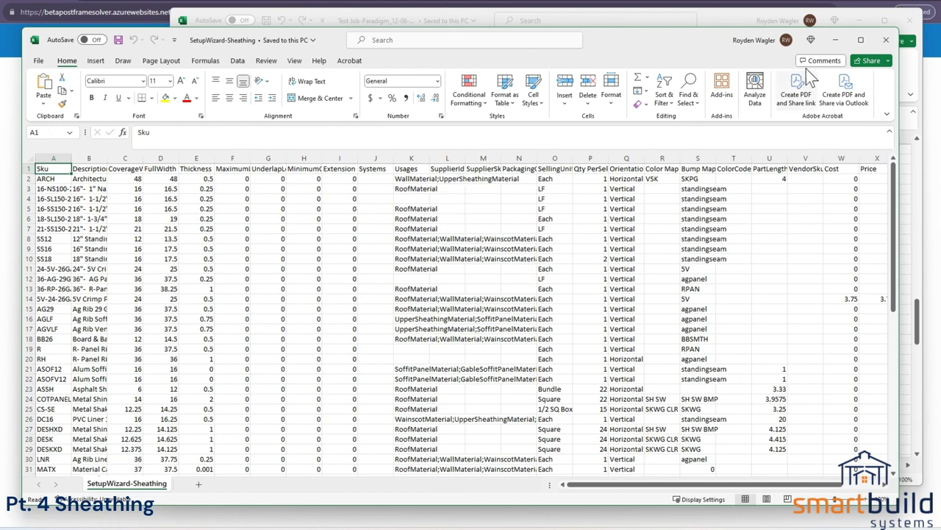
click(836, 39)
click(860, 21)
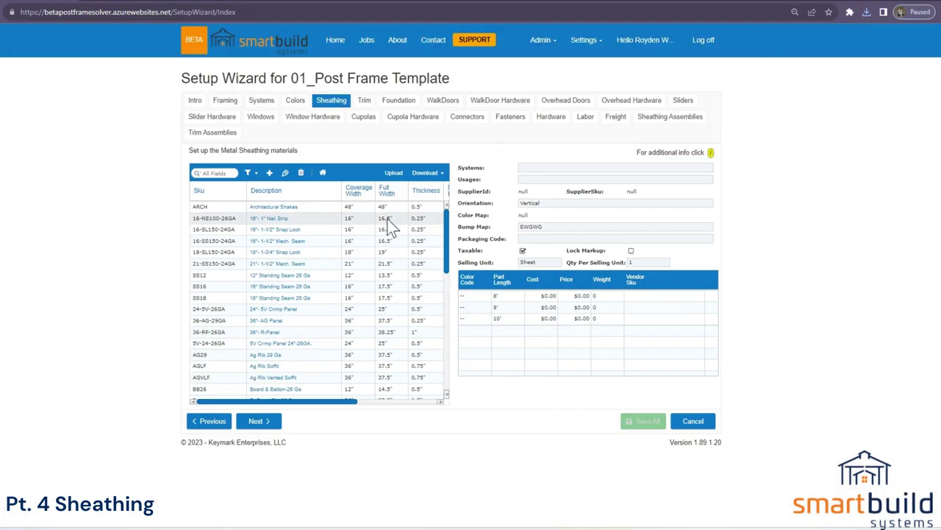
Step: Open the 36" AG Panel sheathing, review its SKU and pricing options, and close it without saving
double_click(278, 323)
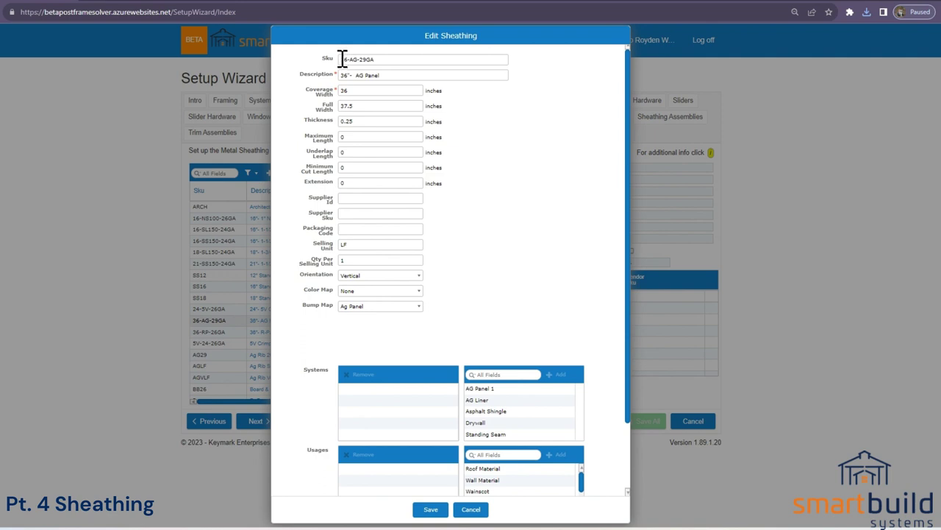
drag(342, 59, 393, 59)
scroll(412, 330, down, 3)
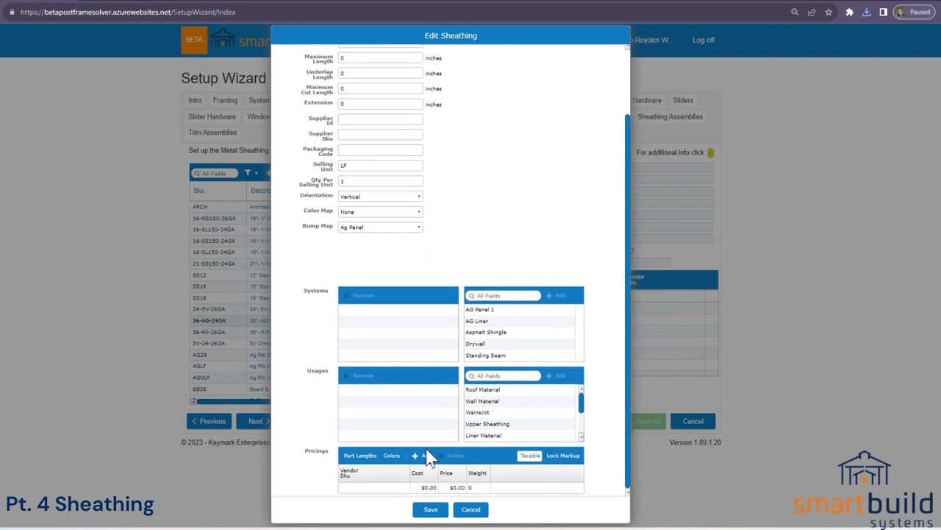
scroll(412, 184, up, 3)
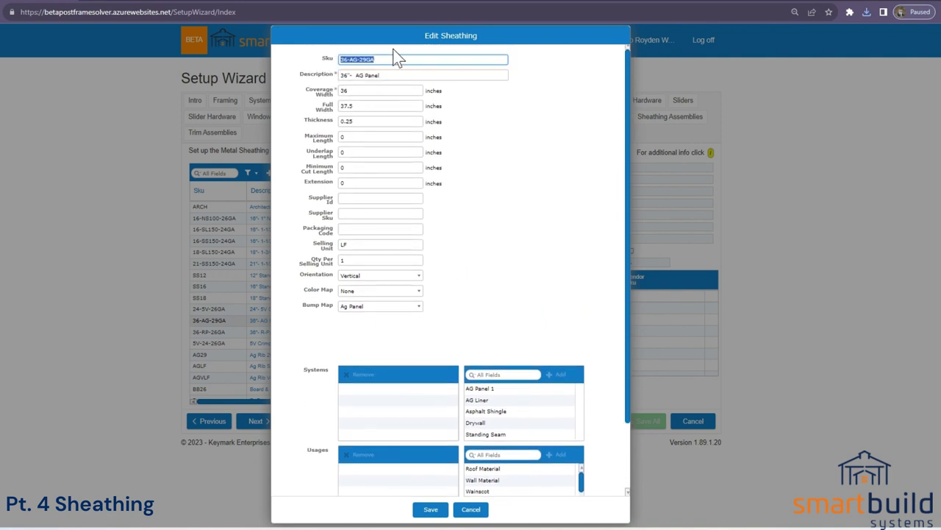
scroll(378, 368, down, 3)
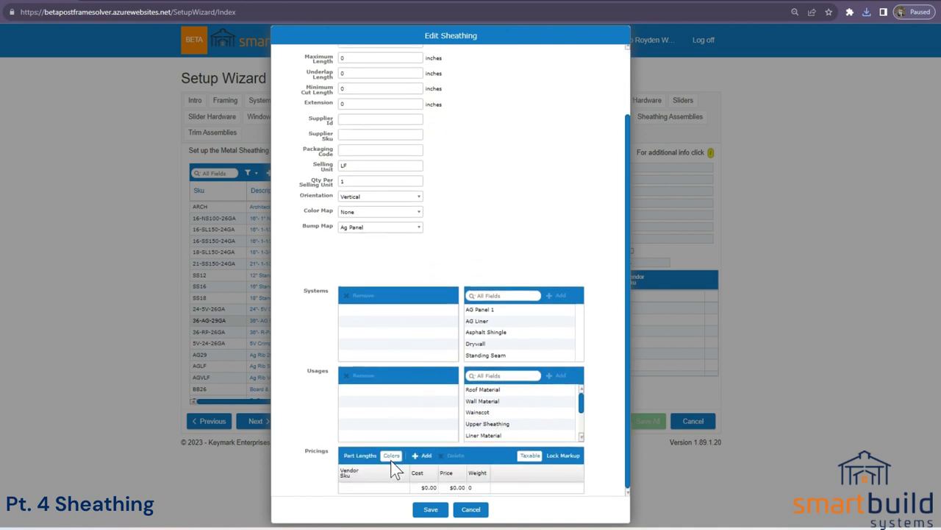
scroll(375, 317, up, 3)
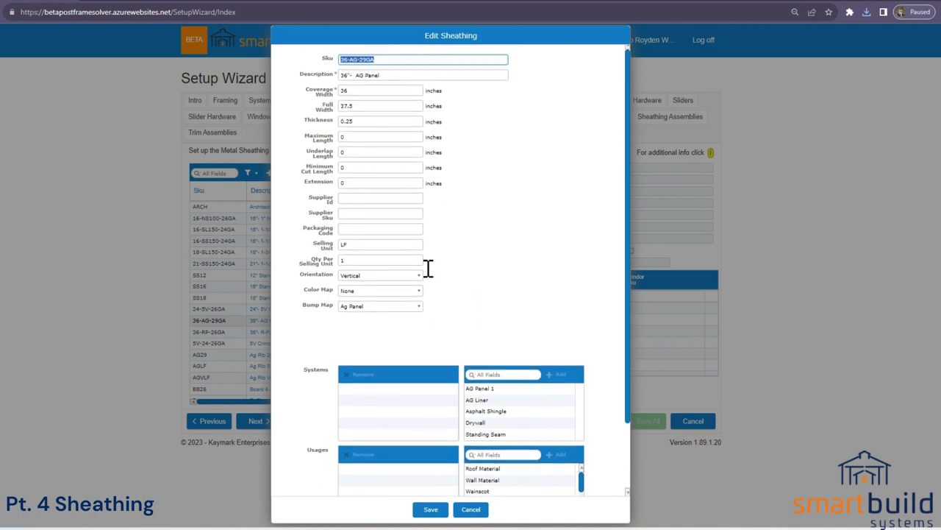
scroll(448, 368, down, 3)
click(472, 509)
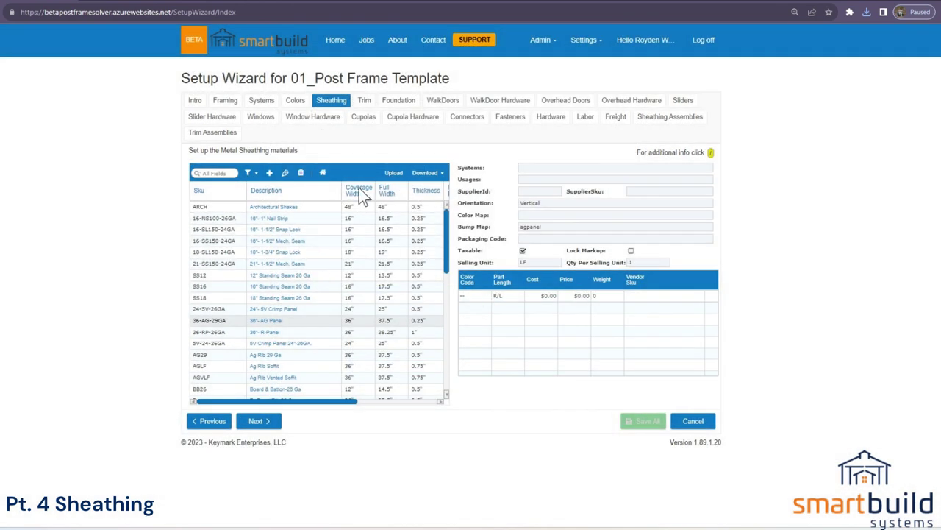